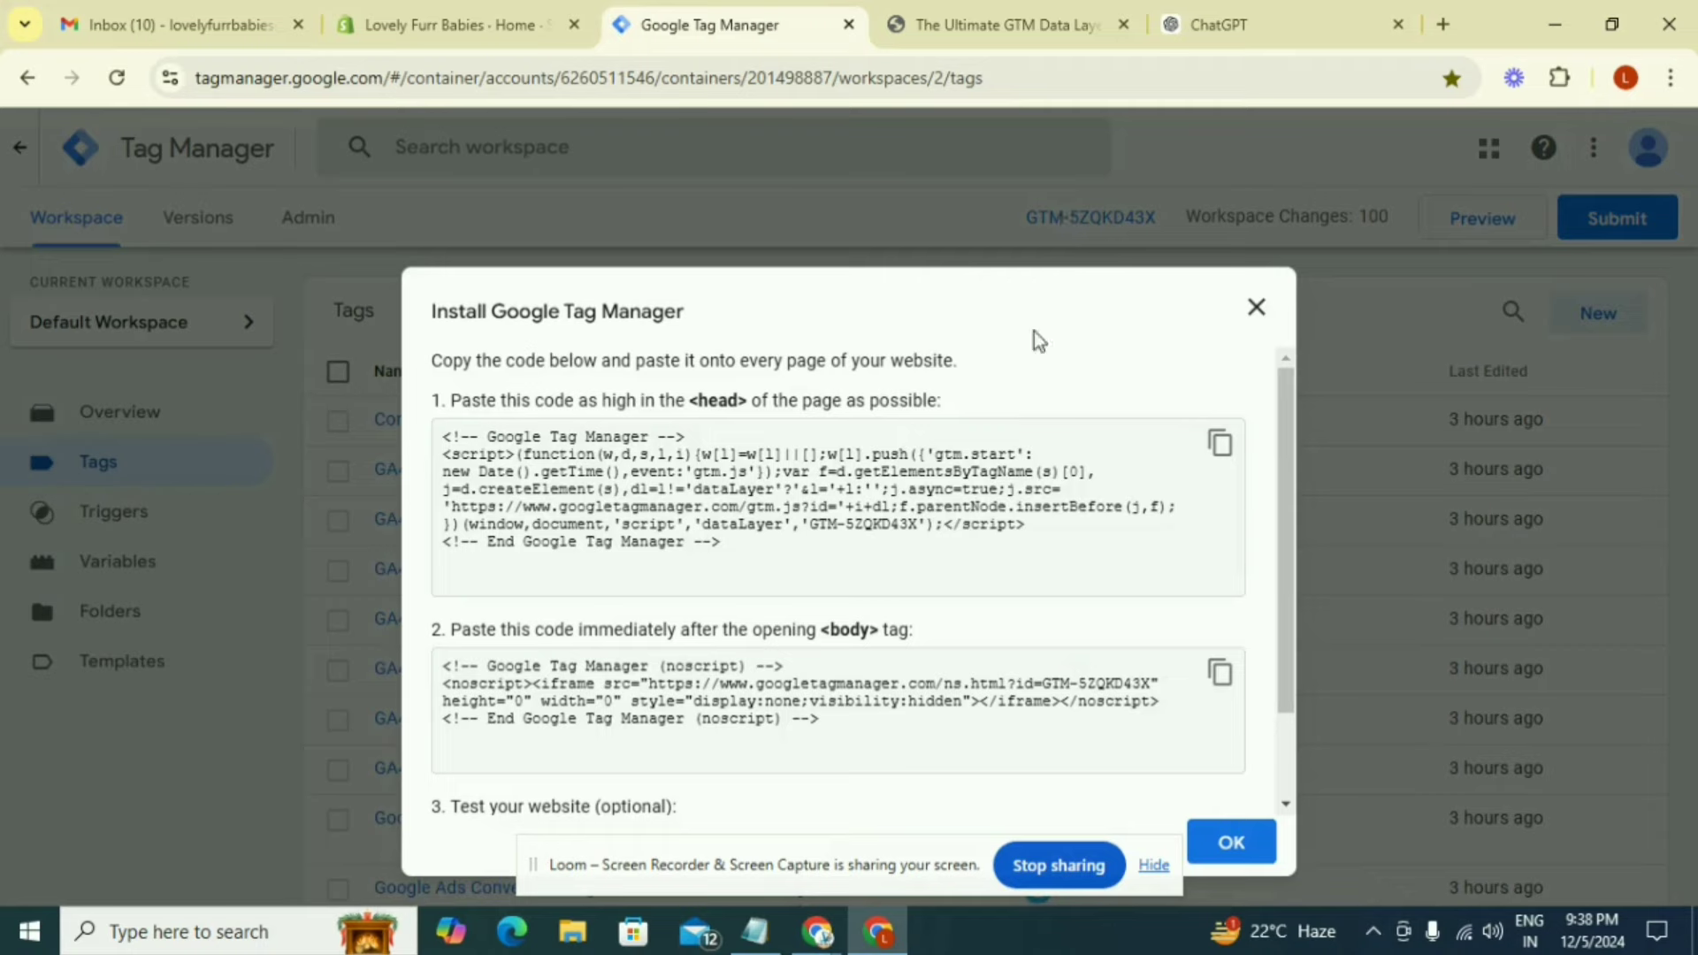
# Copy the Google Tag Manager head code, then switch to Shopify and open the current Refresh theme's theme.liquid file for code editing
pyautogui.click(1220, 443)
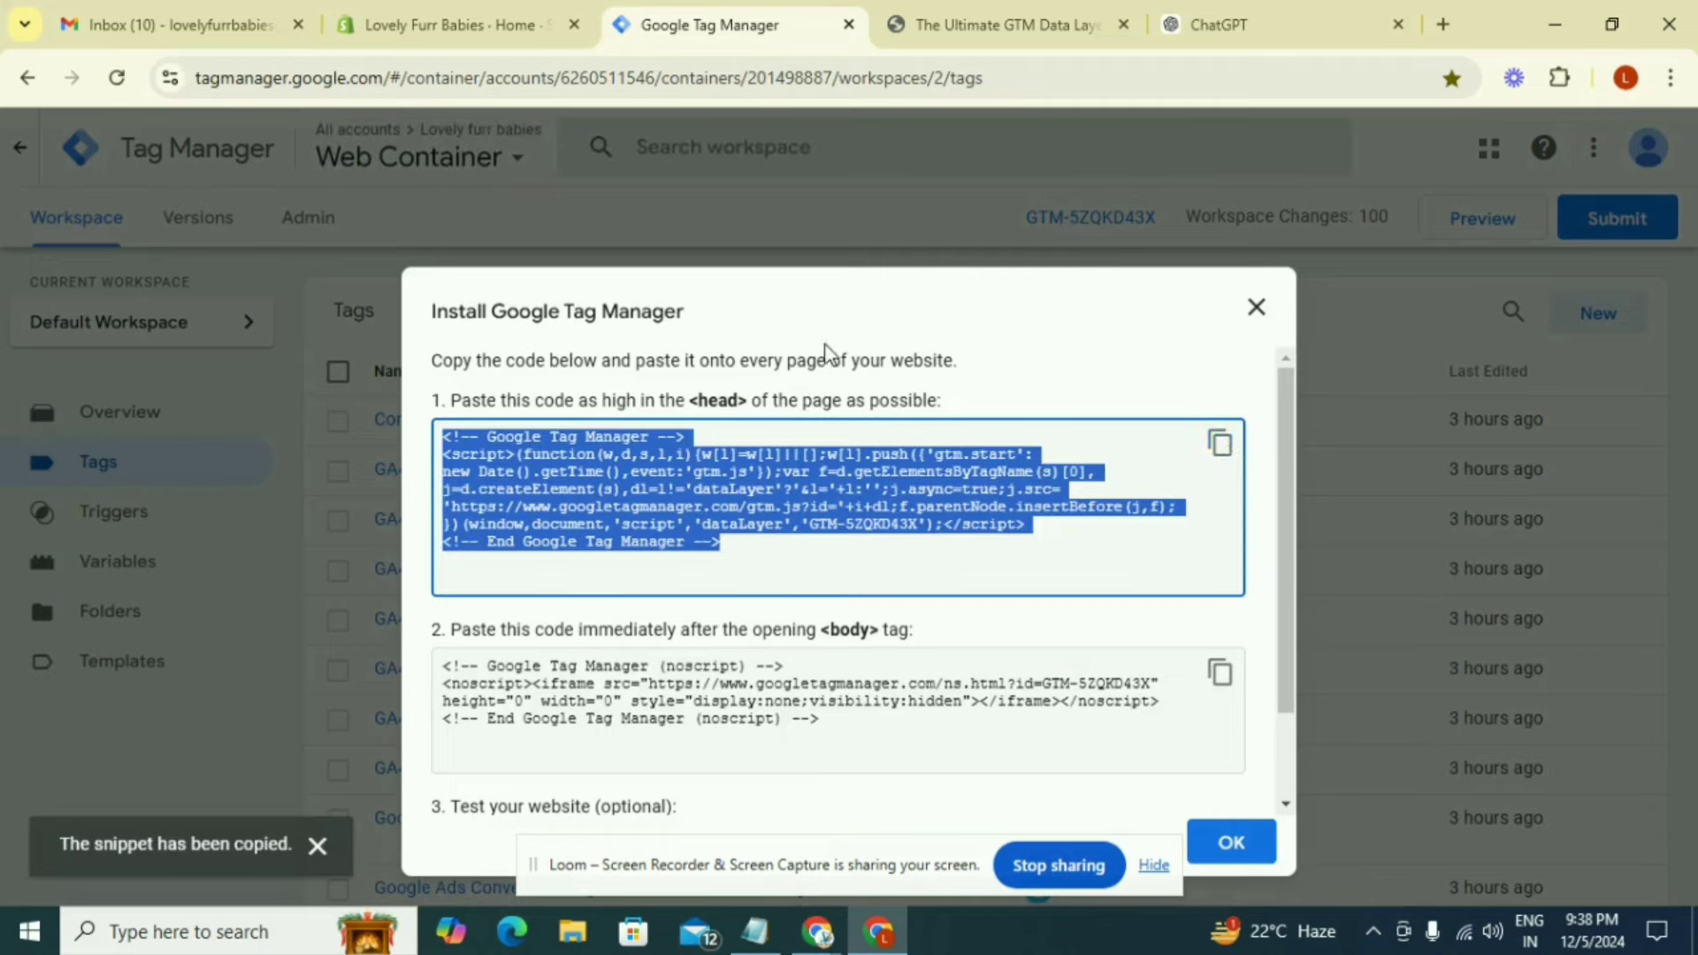
pyautogui.click(511, 39)
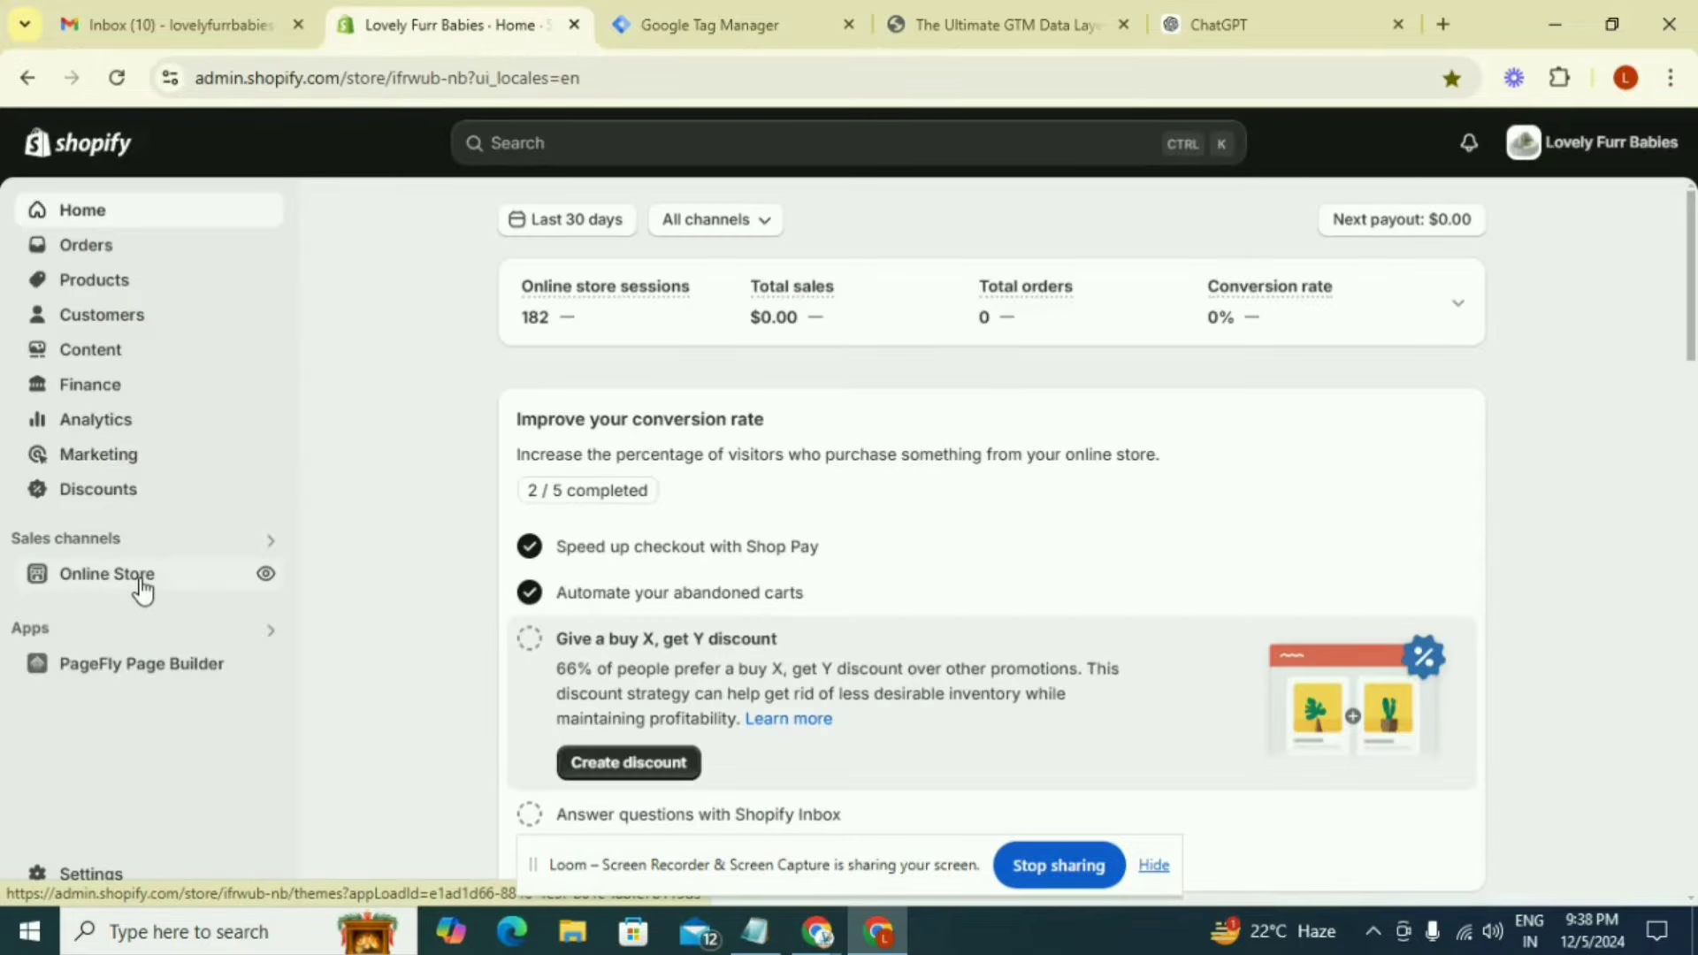
pyautogui.click(144, 585)
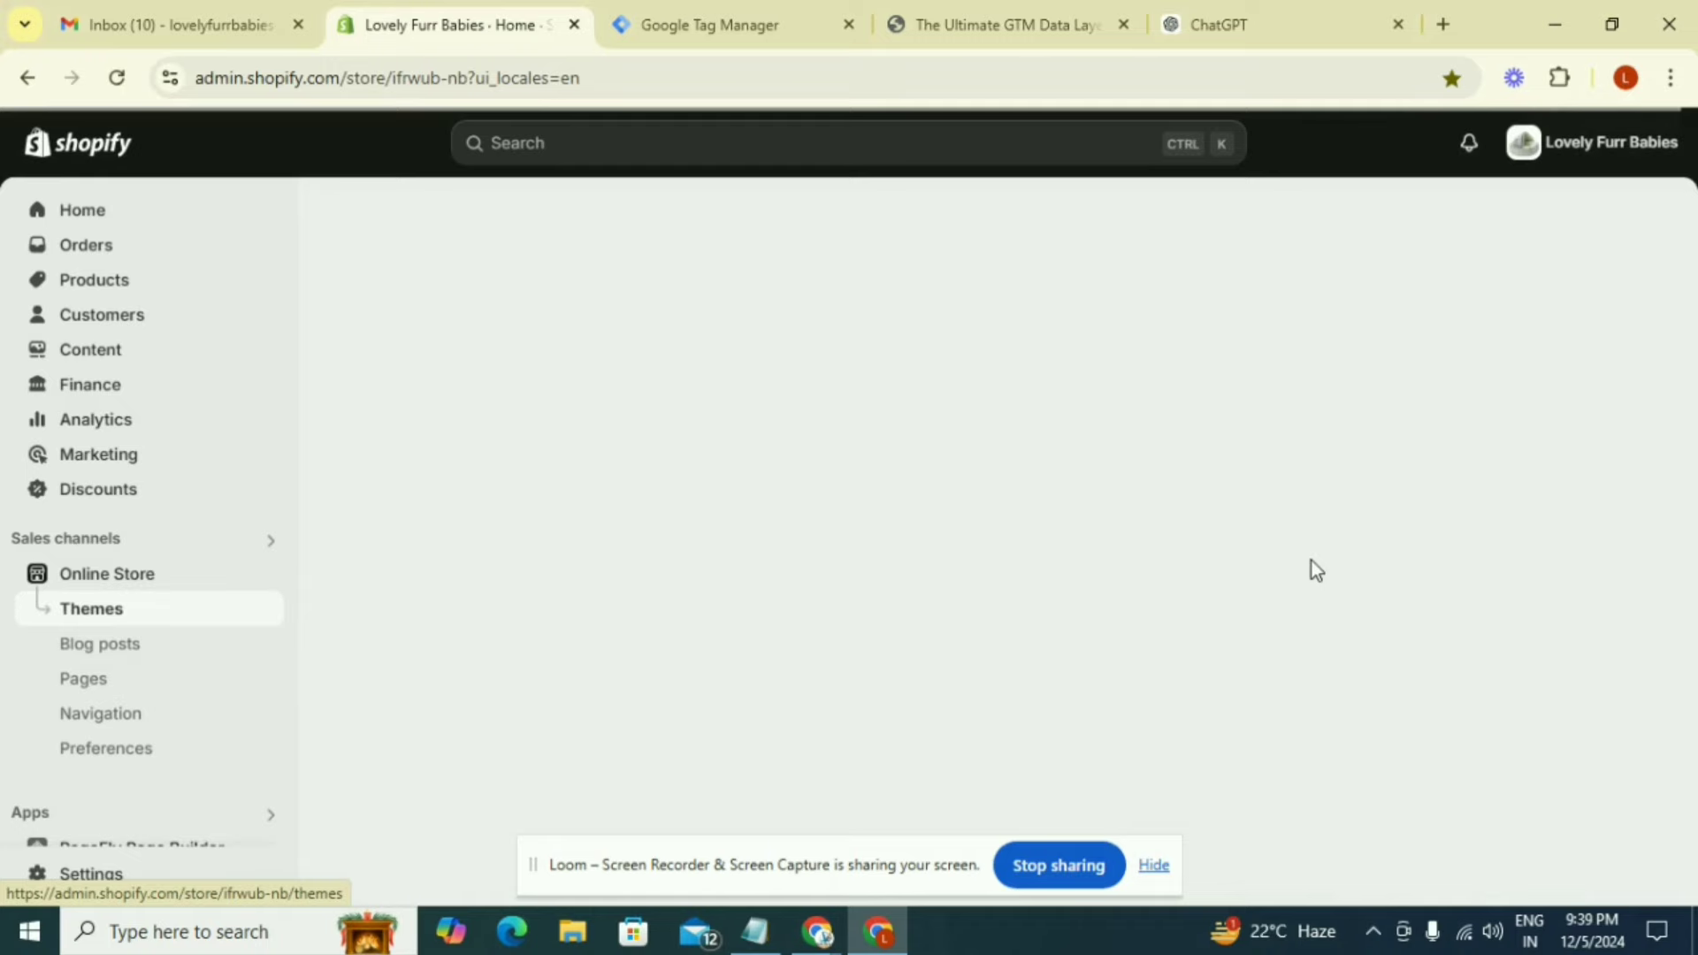
pyautogui.scroll(-3, 1605, 389)
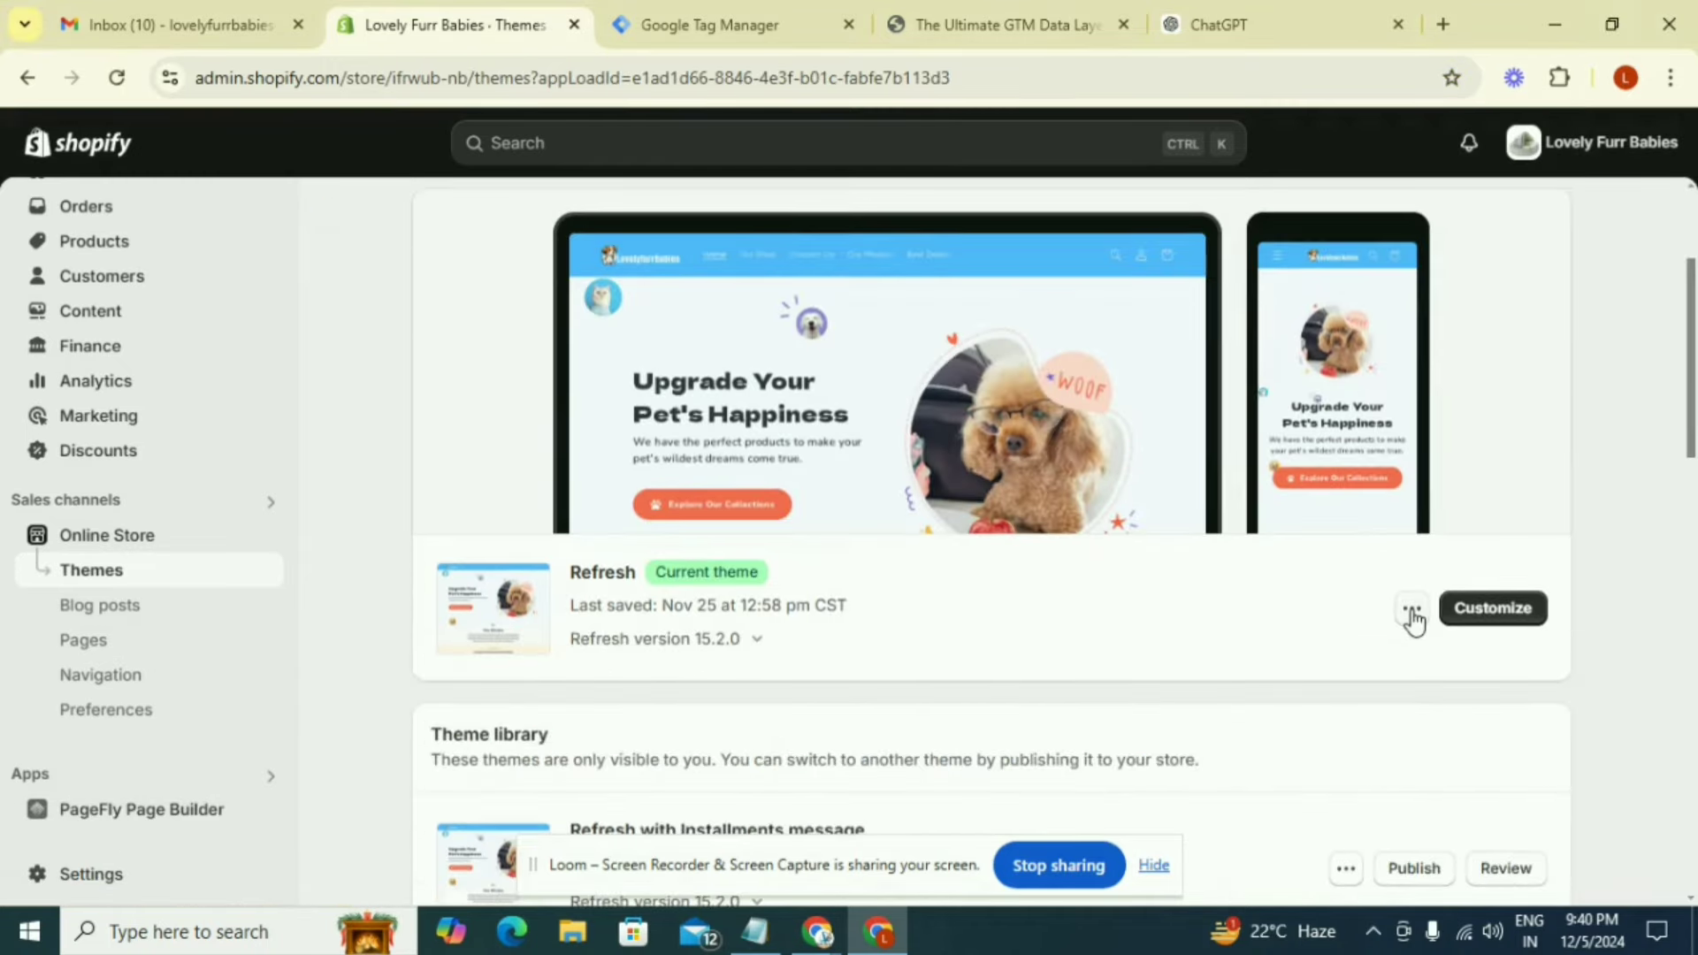
pyautogui.click(1413, 610)
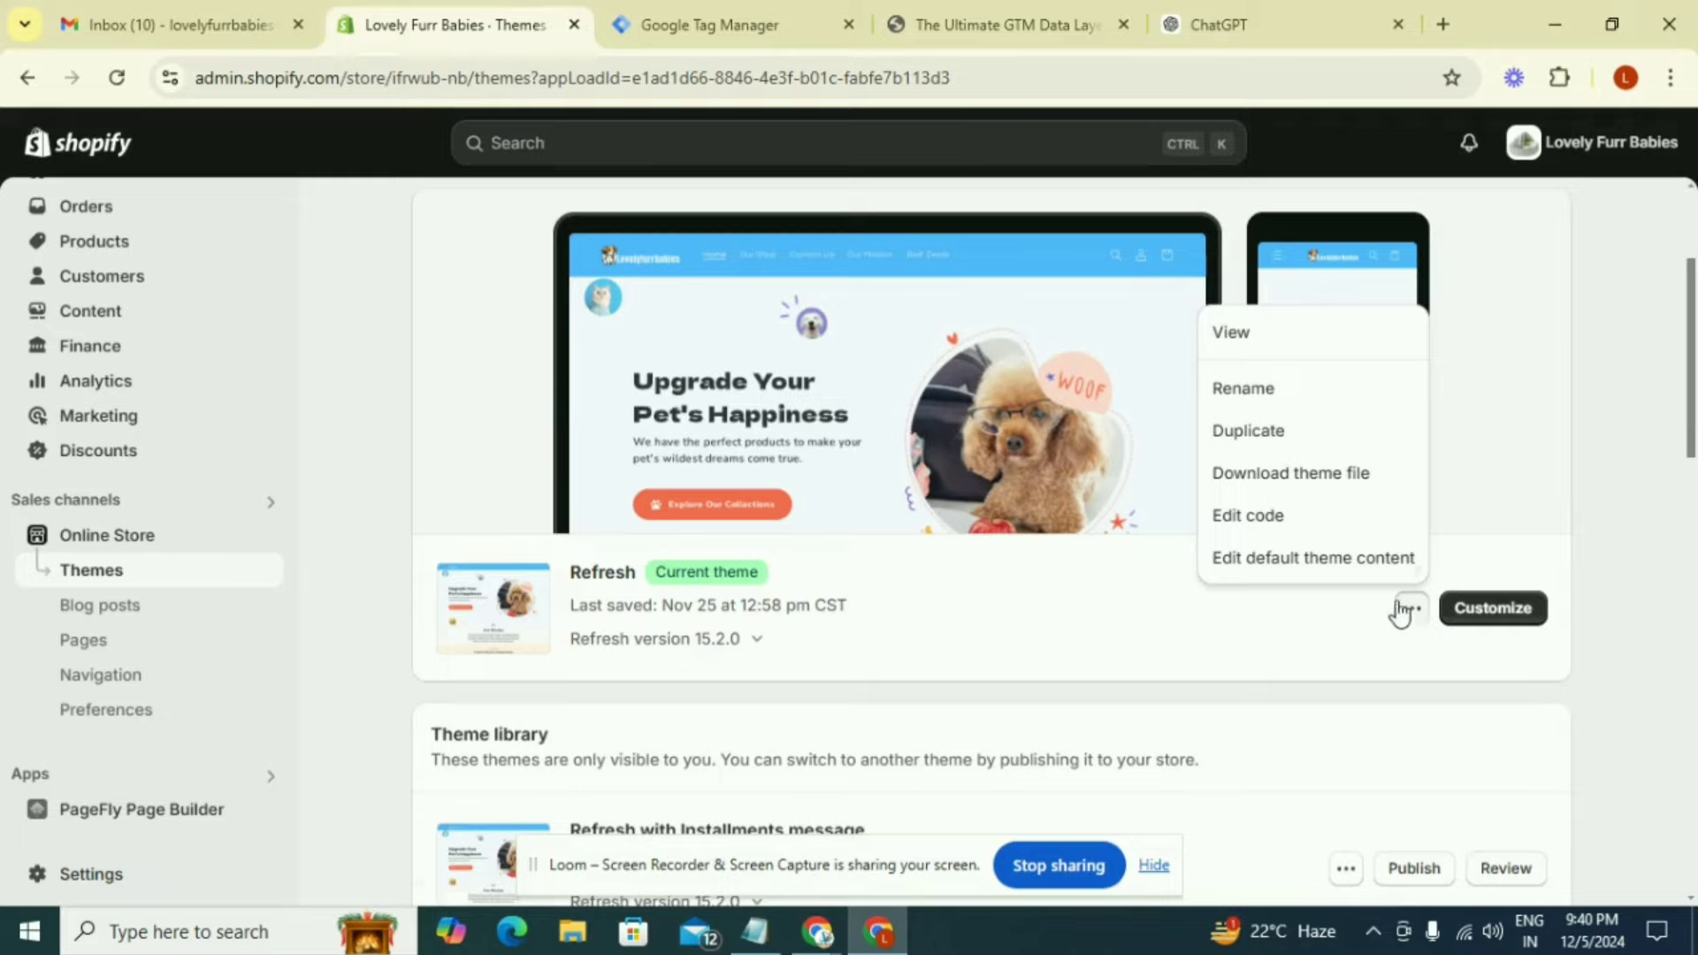
pyautogui.click(1278, 522)
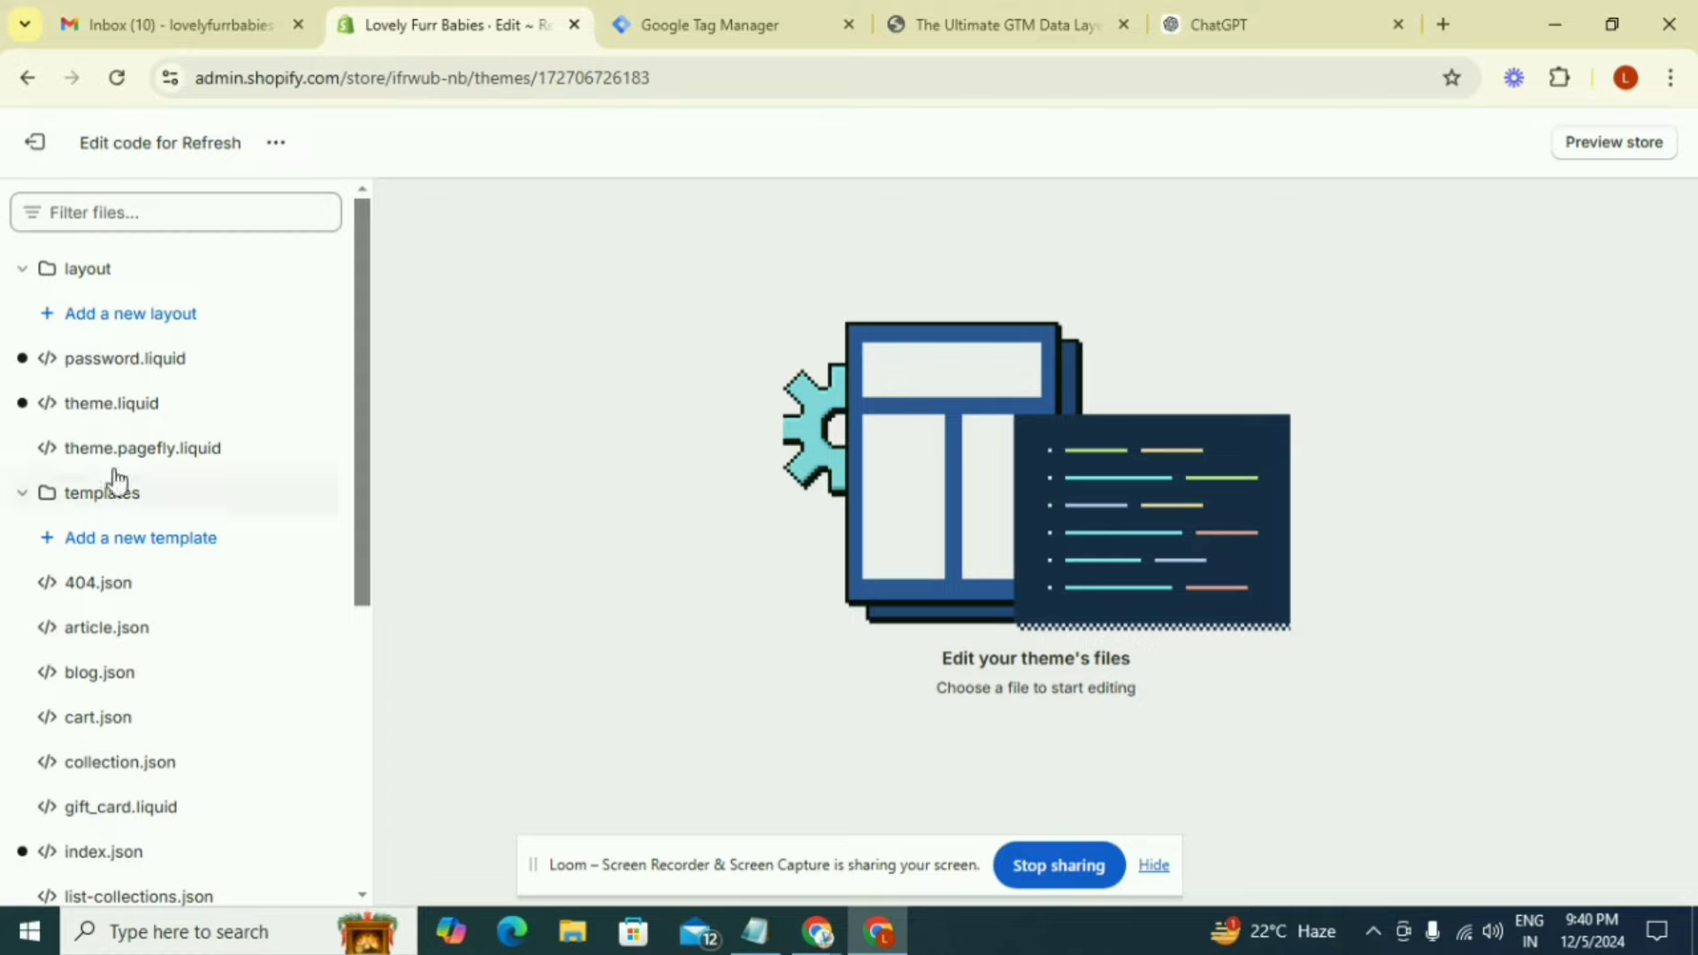
pyautogui.click(113, 404)
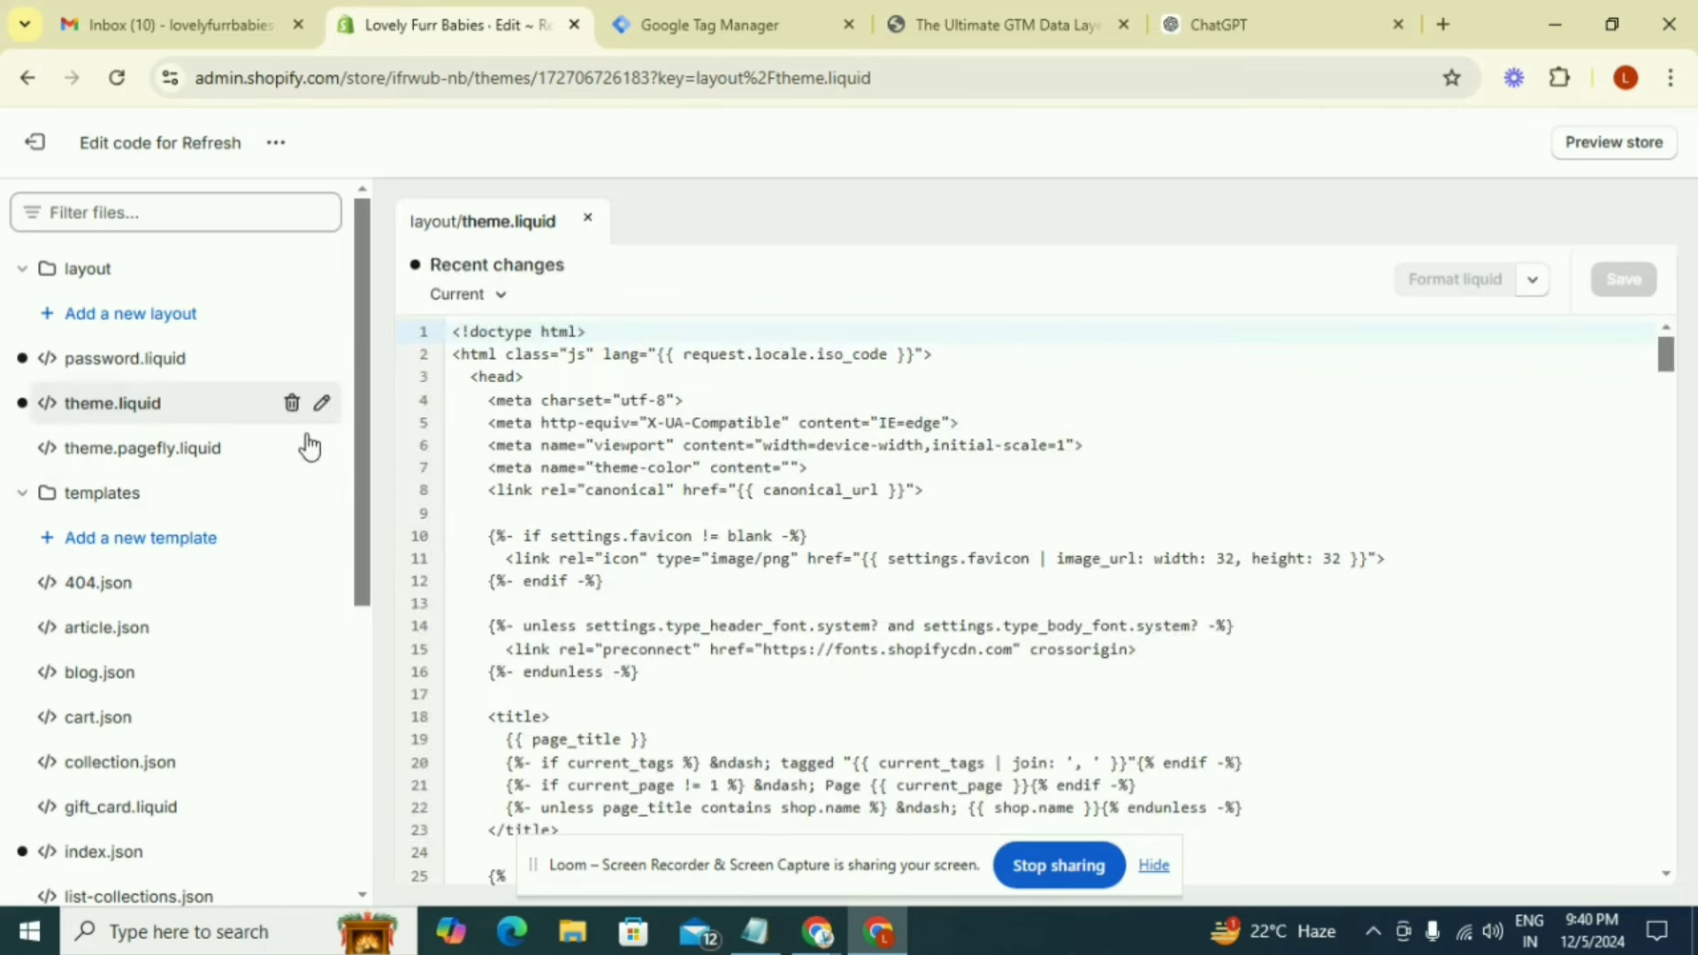
# Paste the Google Tag Manager code directly below the opening <head> tag in theme.liquid and save the file
pyautogui.click(543, 382)
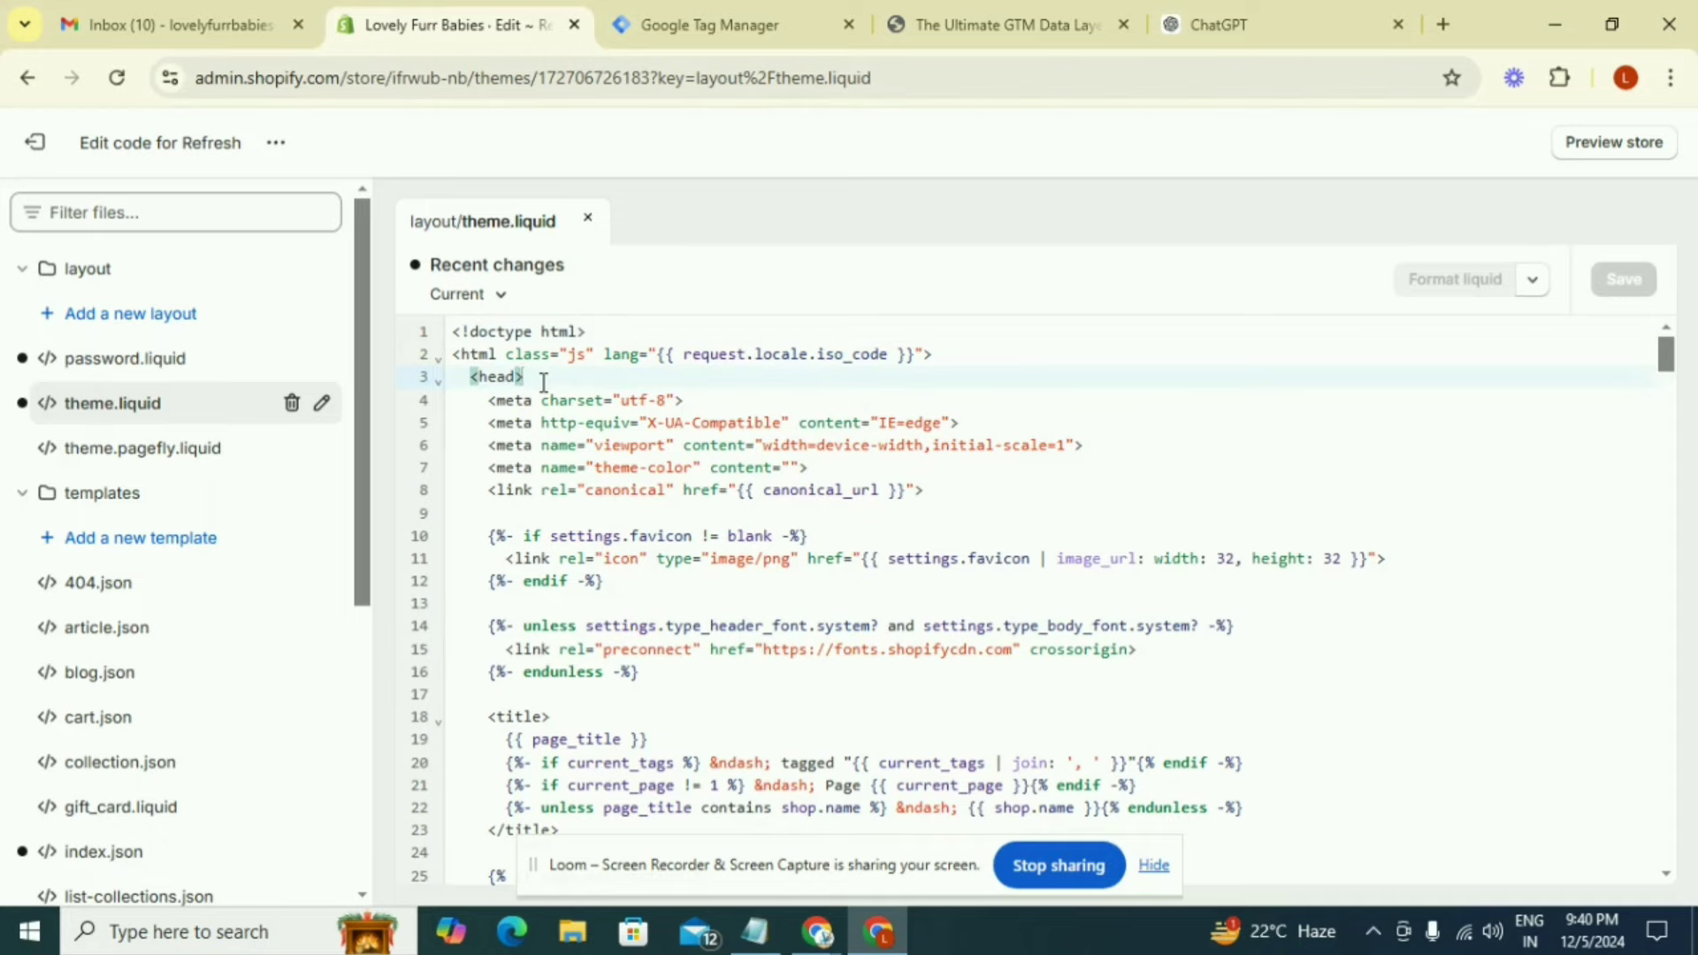
pyautogui.press('Return')
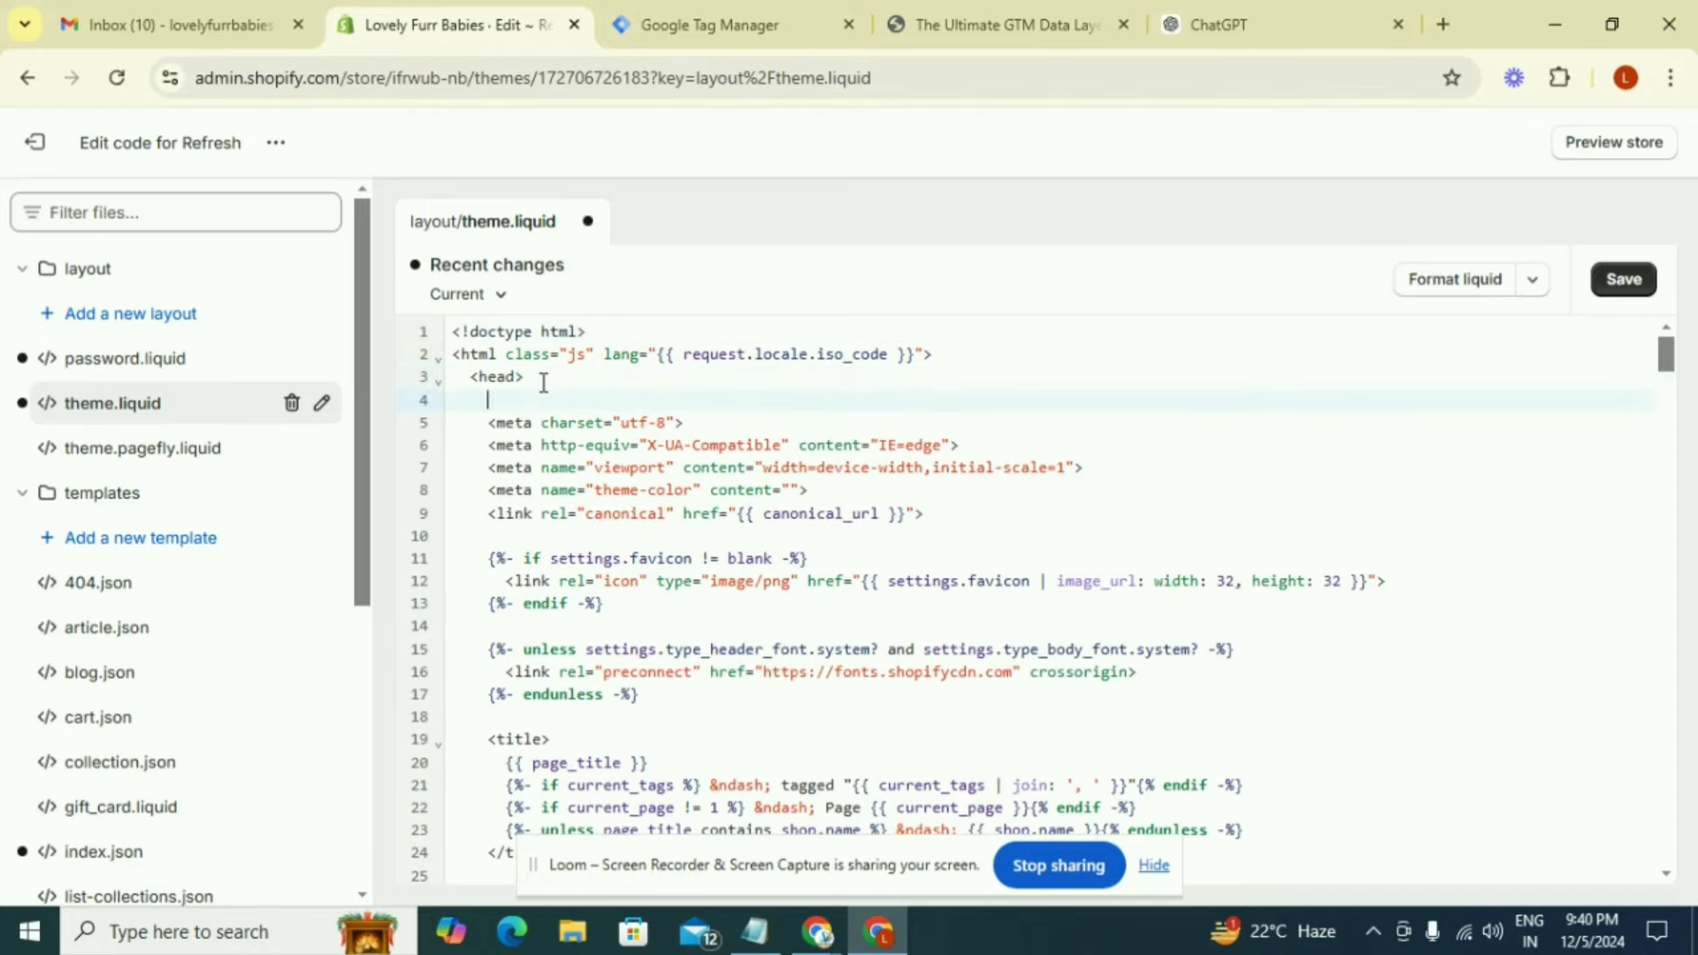
pyautogui.write("<!-- Google Tag Manager --> <script>(function(w,d,s,l,i){w[l]=w[l]||[];w[l].push({'gtm.start': new Date().getTime(),event:'gtm.js'});var f=d.getElementsByTagName(s)[0], j=d.createElement(s),dl=l!='dataLayer'?'&l='+l:'';j.async=true;j.src= 'https://www.googletagmanager.com/gtm.js?id='+i+dl;f.parentNode.insertBefore(j,f); })(window,document,'script','dataLayer','GTM-5ZQKD43X');</script> <!-- End Google Tag Manager -->")
pyautogui.press('Return')
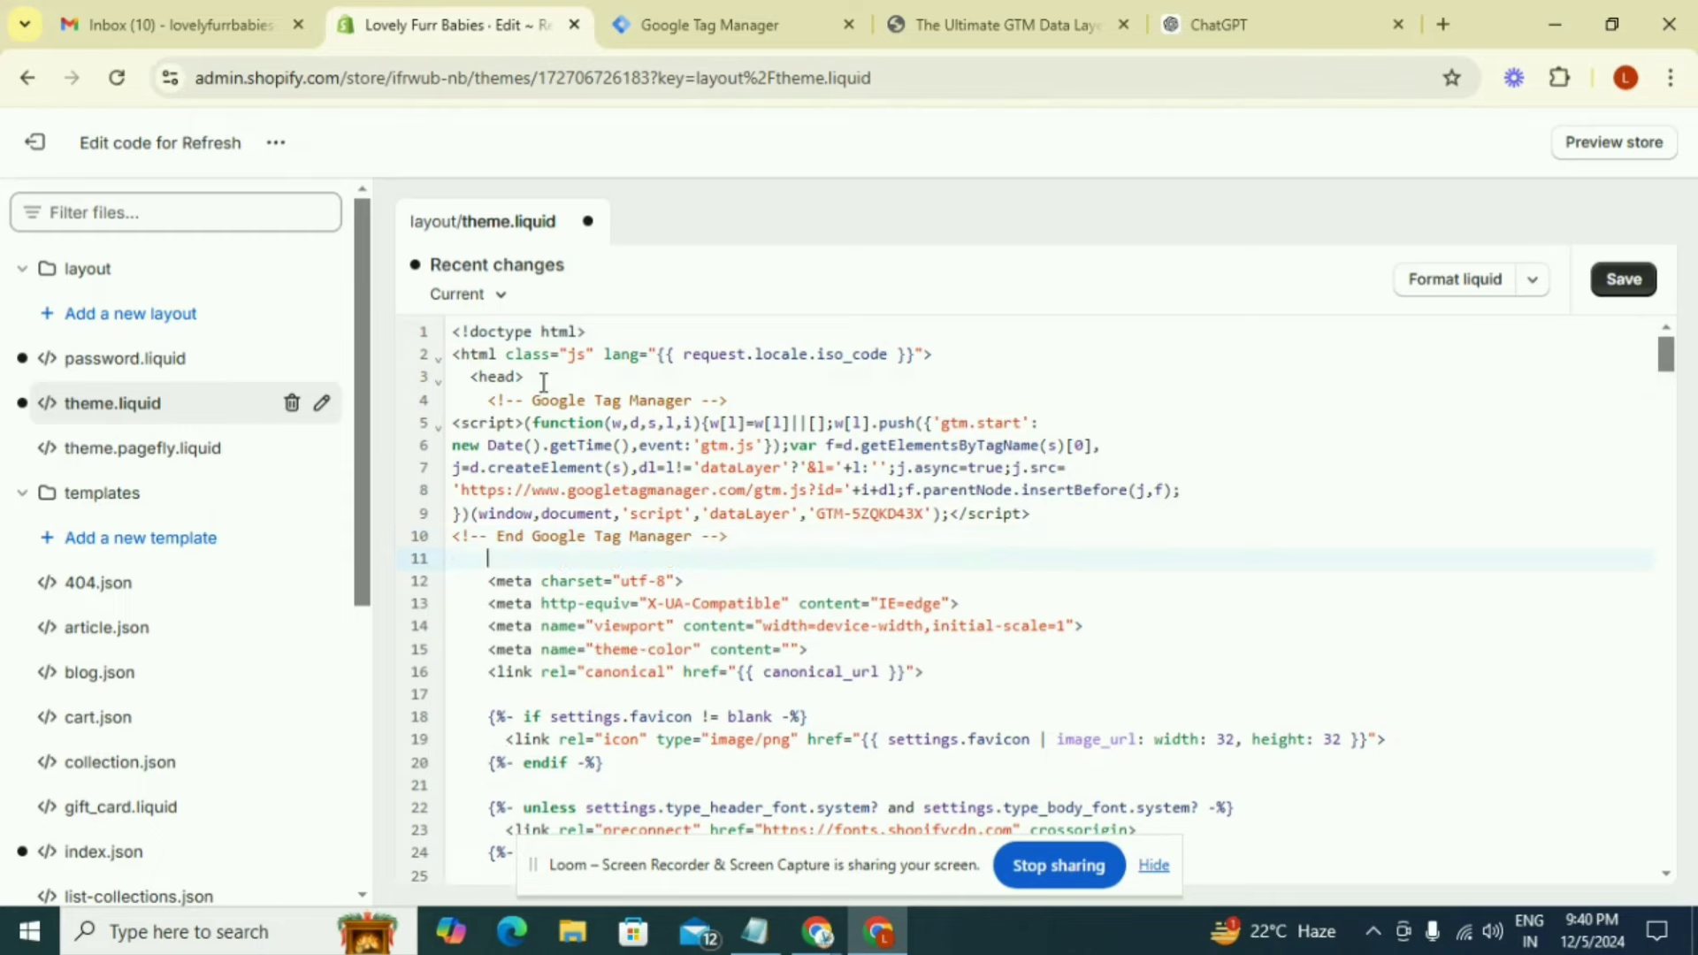
pyautogui.click(1614, 283)
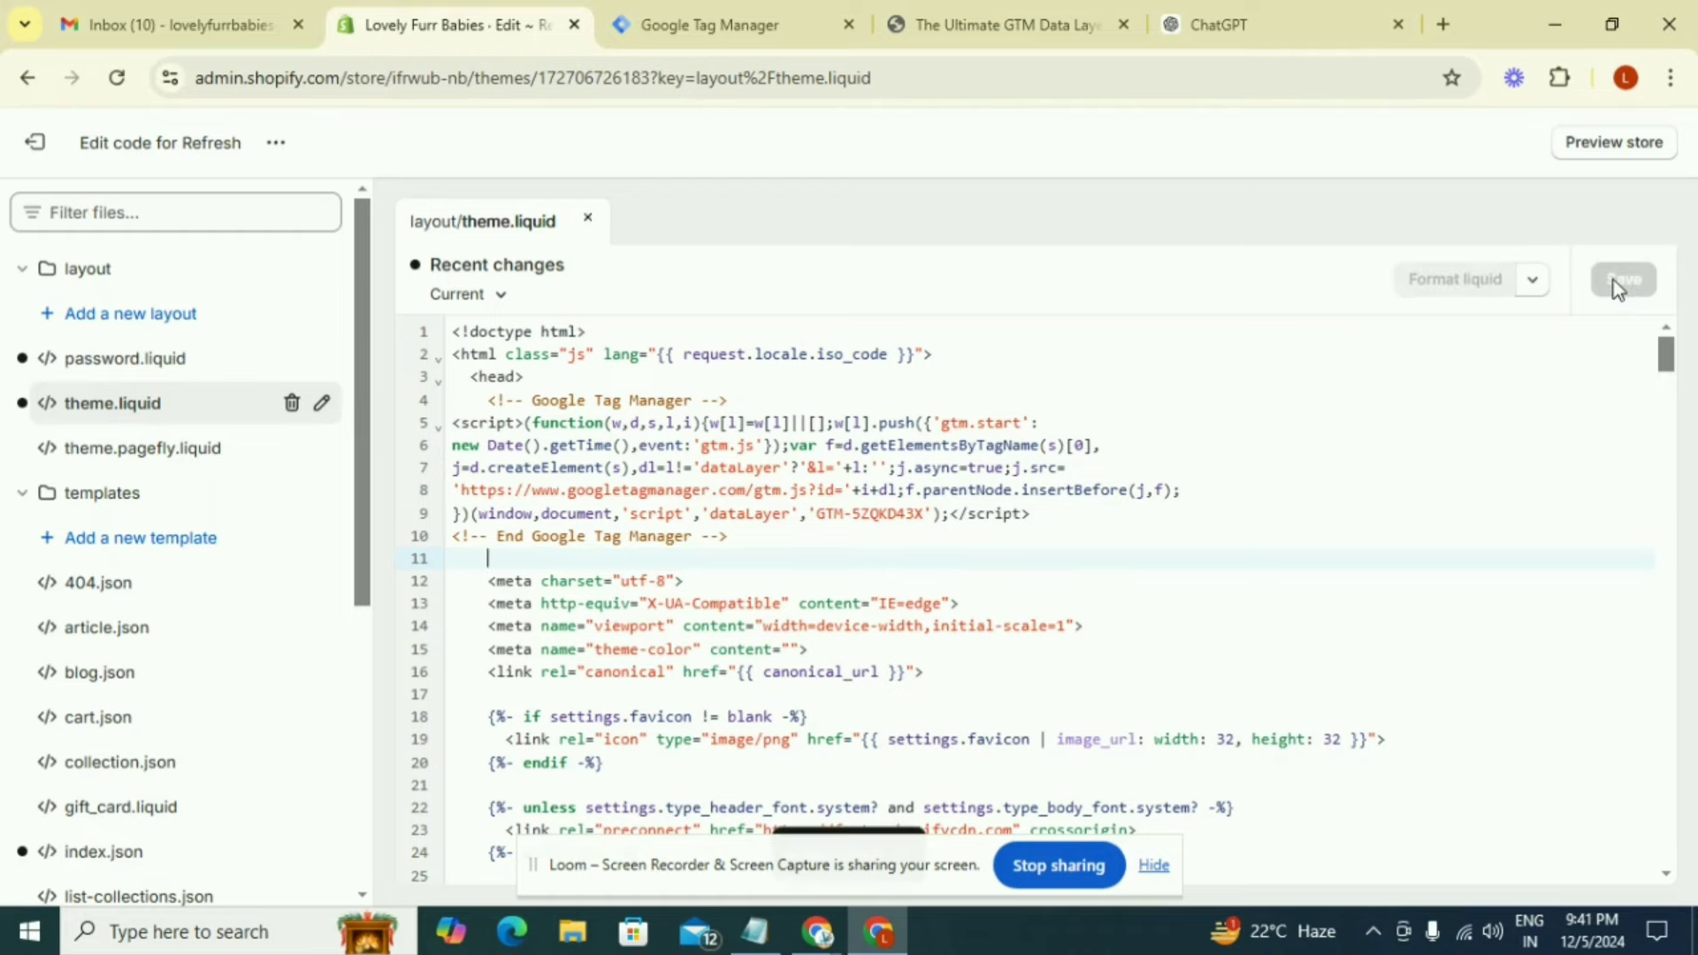
pyautogui.click(200, 408)
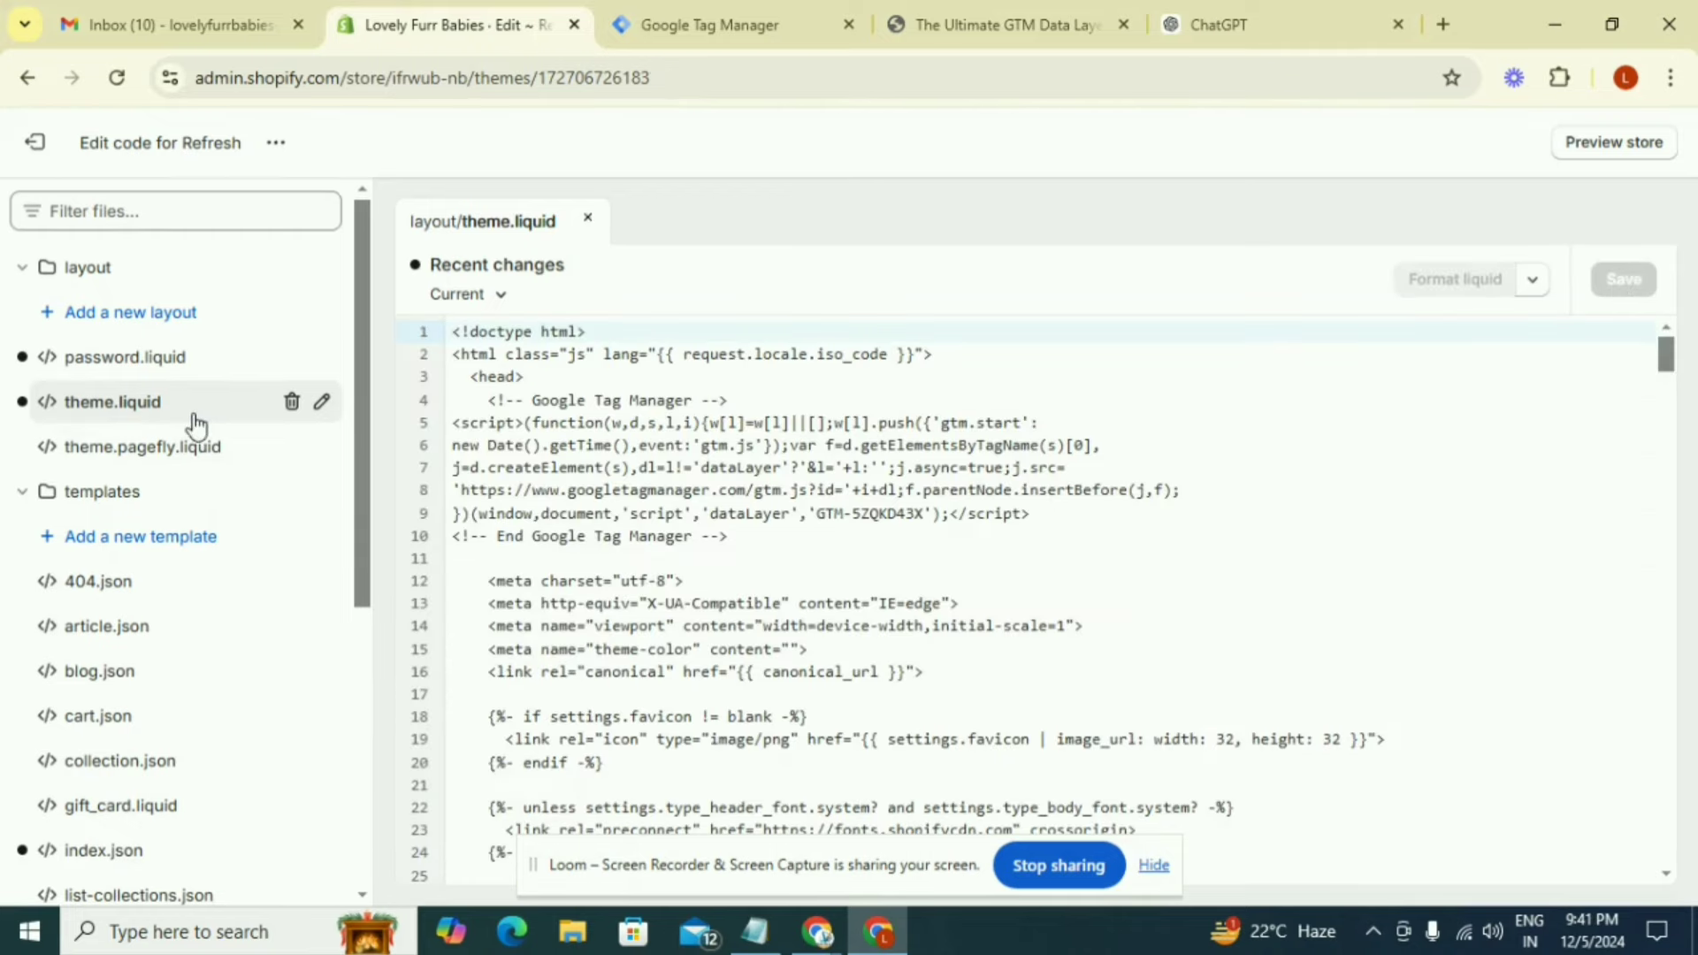
# Create a new snippet named ultimate-datalayer in the theme's snippets folder, taking the name from the GTM data layer article
pyautogui.scroll(-1, 199, 442)
pyautogui.scroll(-3, 201, 464)
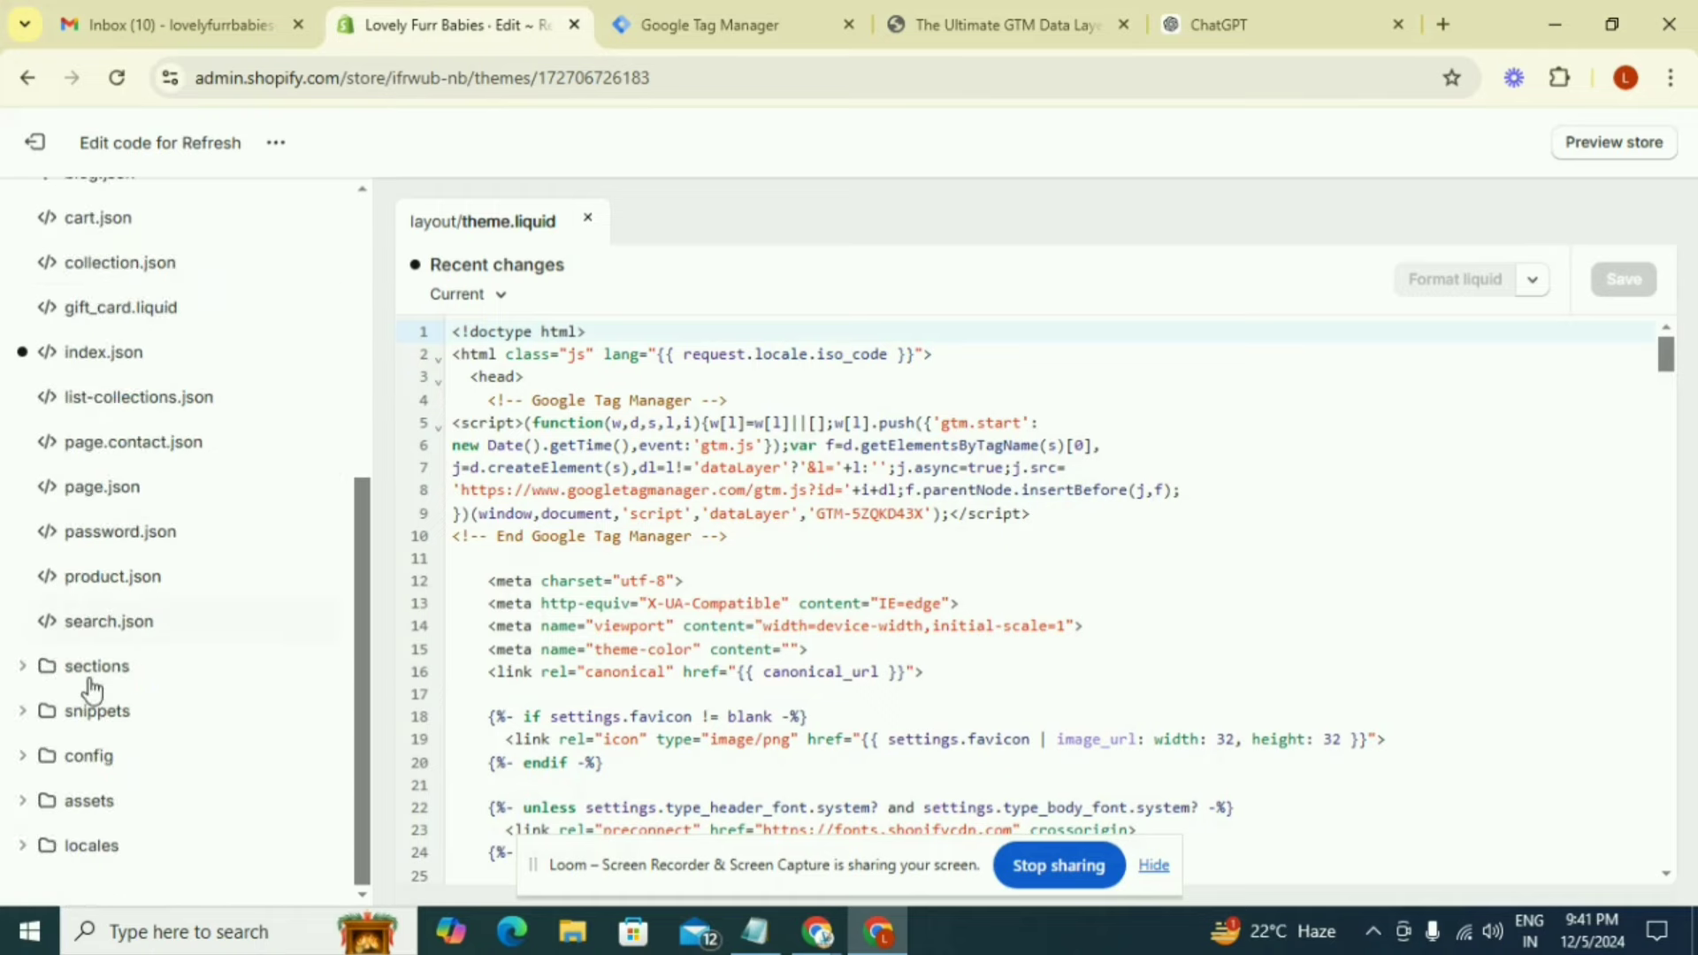
pyautogui.click(21, 713)
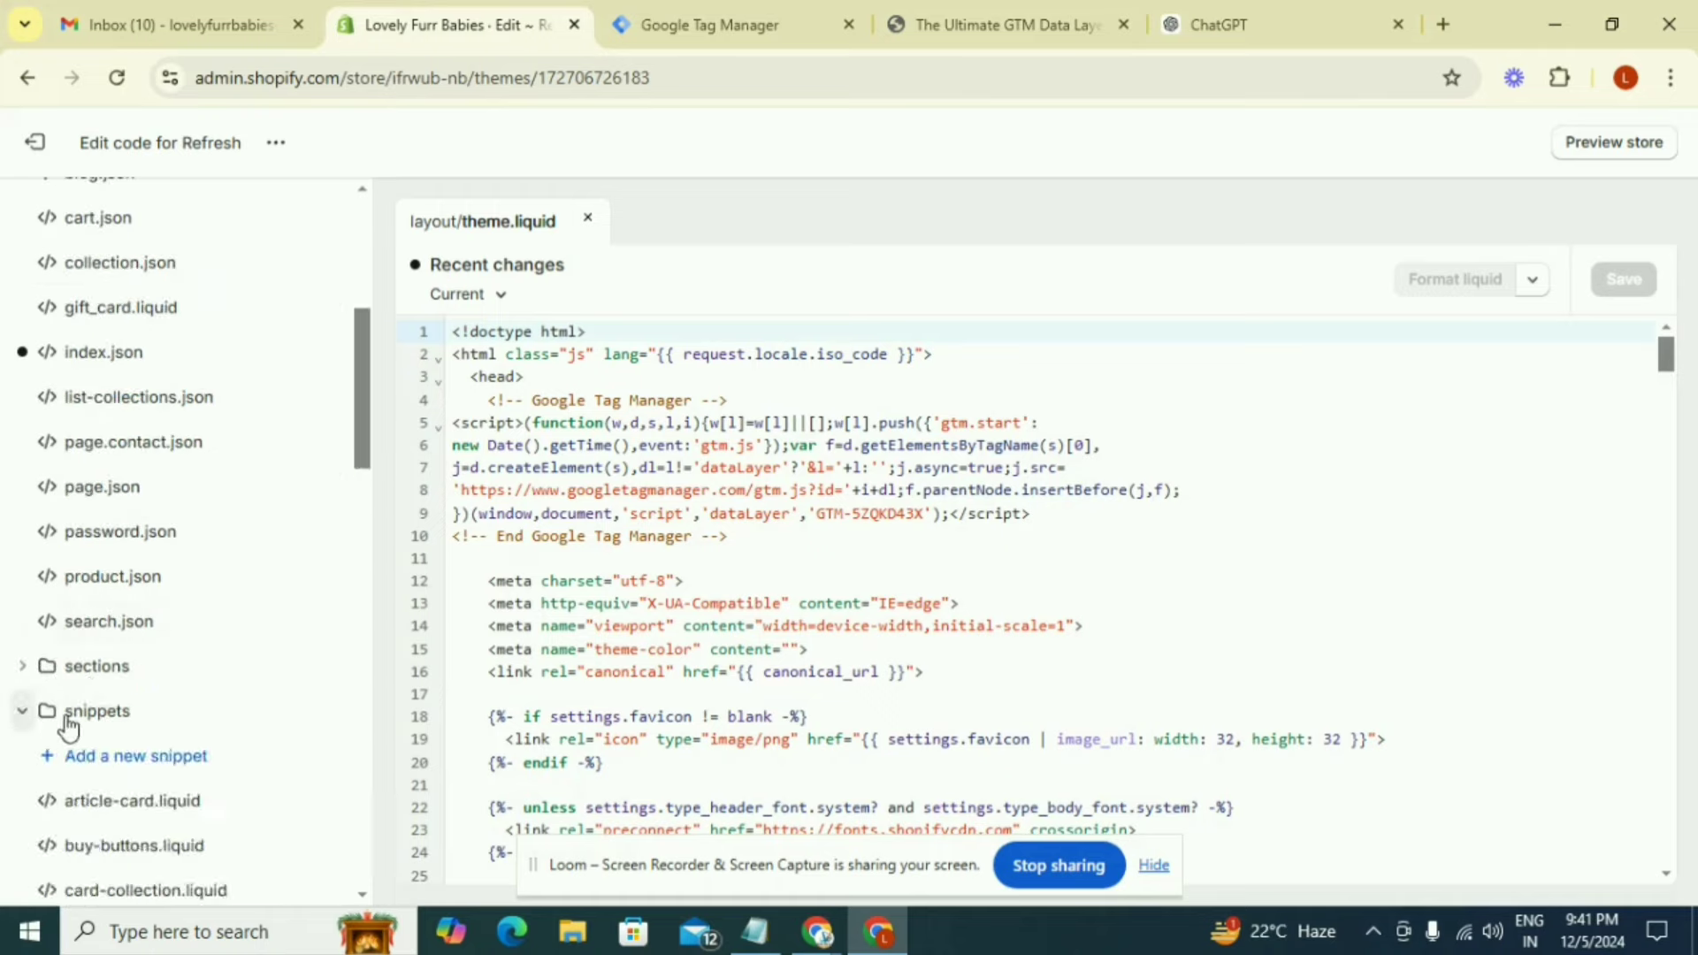
pyautogui.click(142, 759)
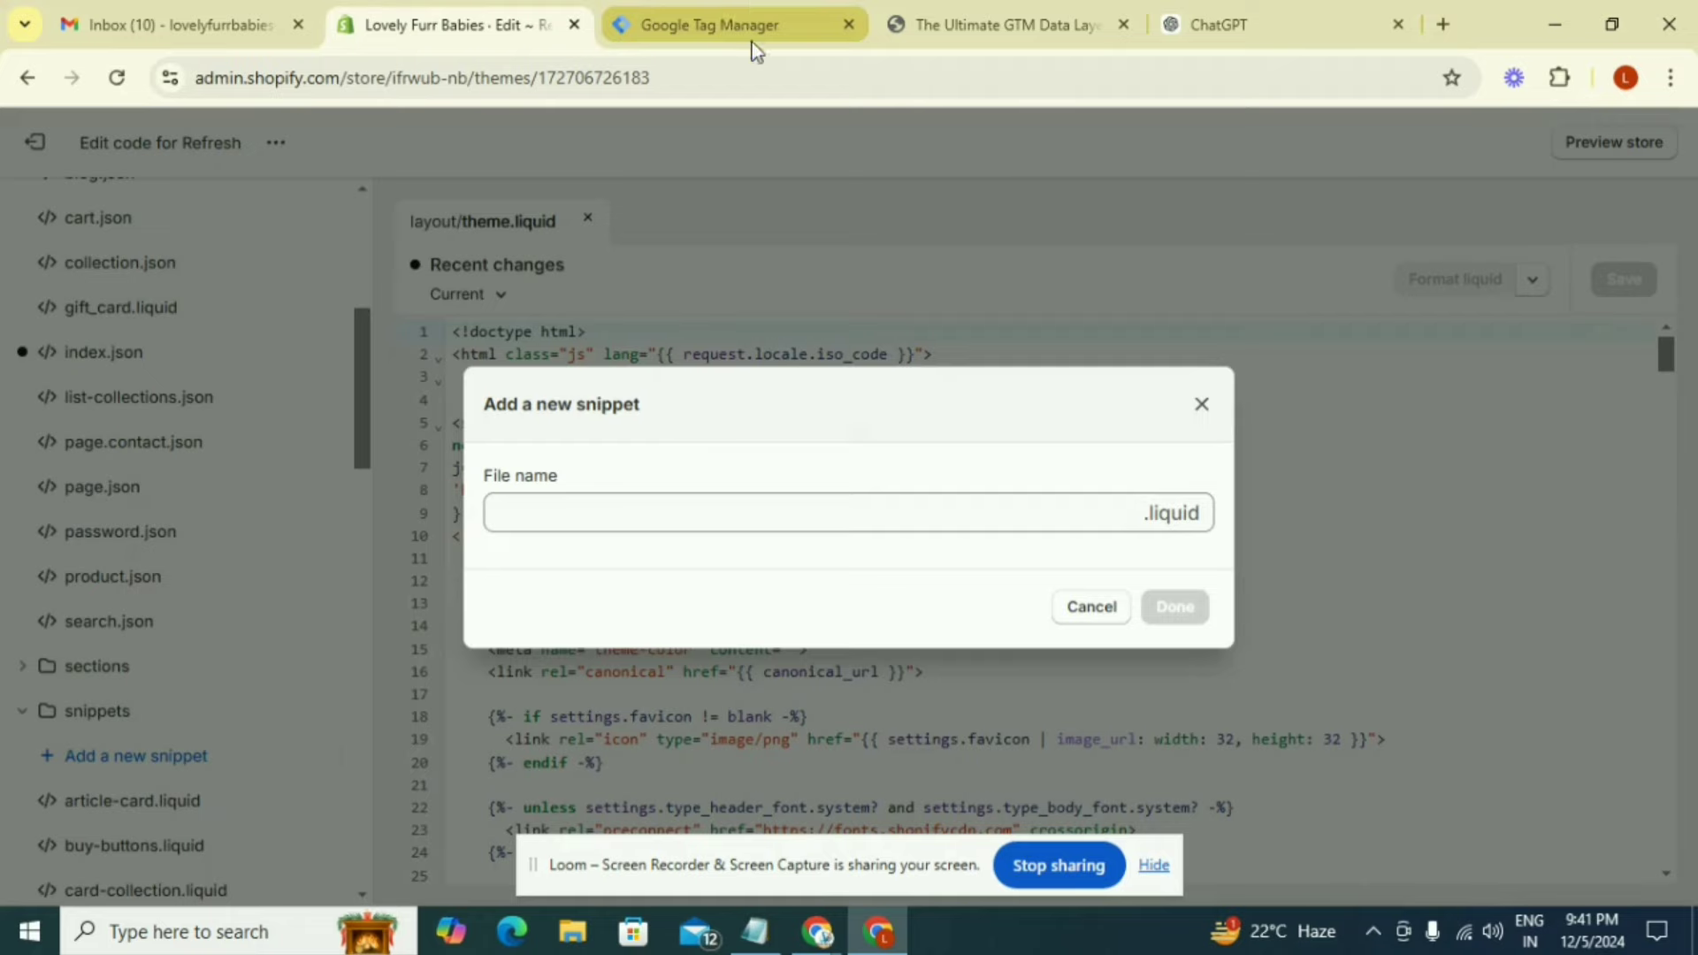
pyautogui.click(1010, 27)
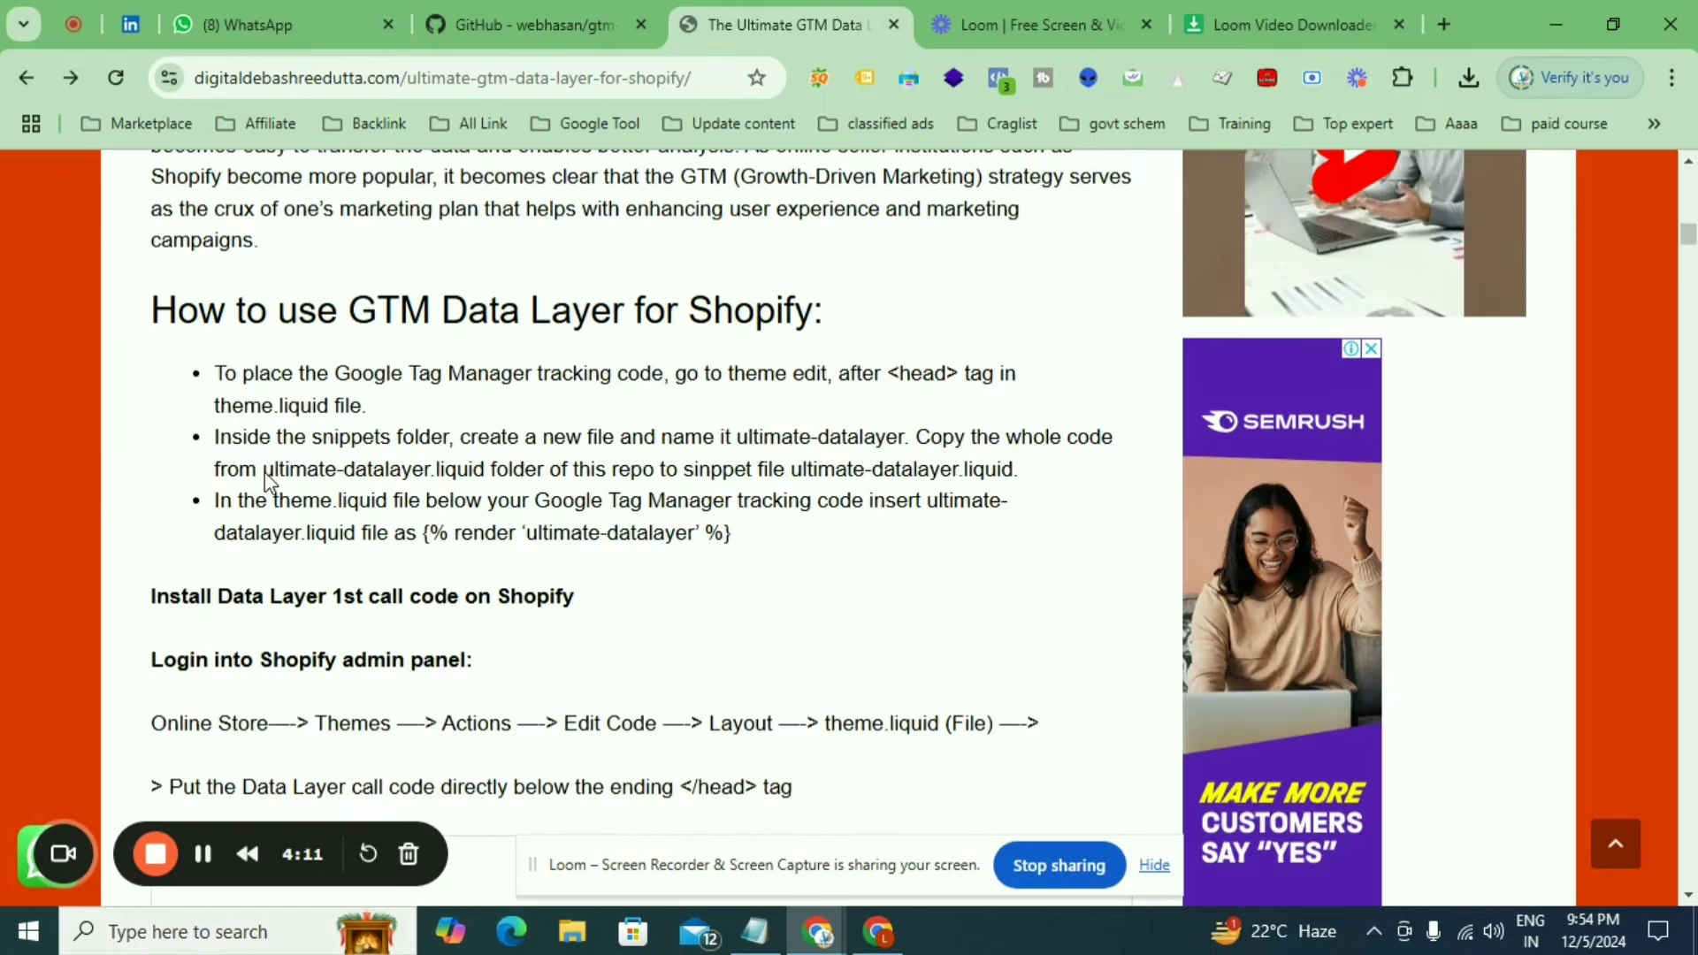
pyautogui.moveTo(263, 471); pyautogui.dragTo(428, 474)
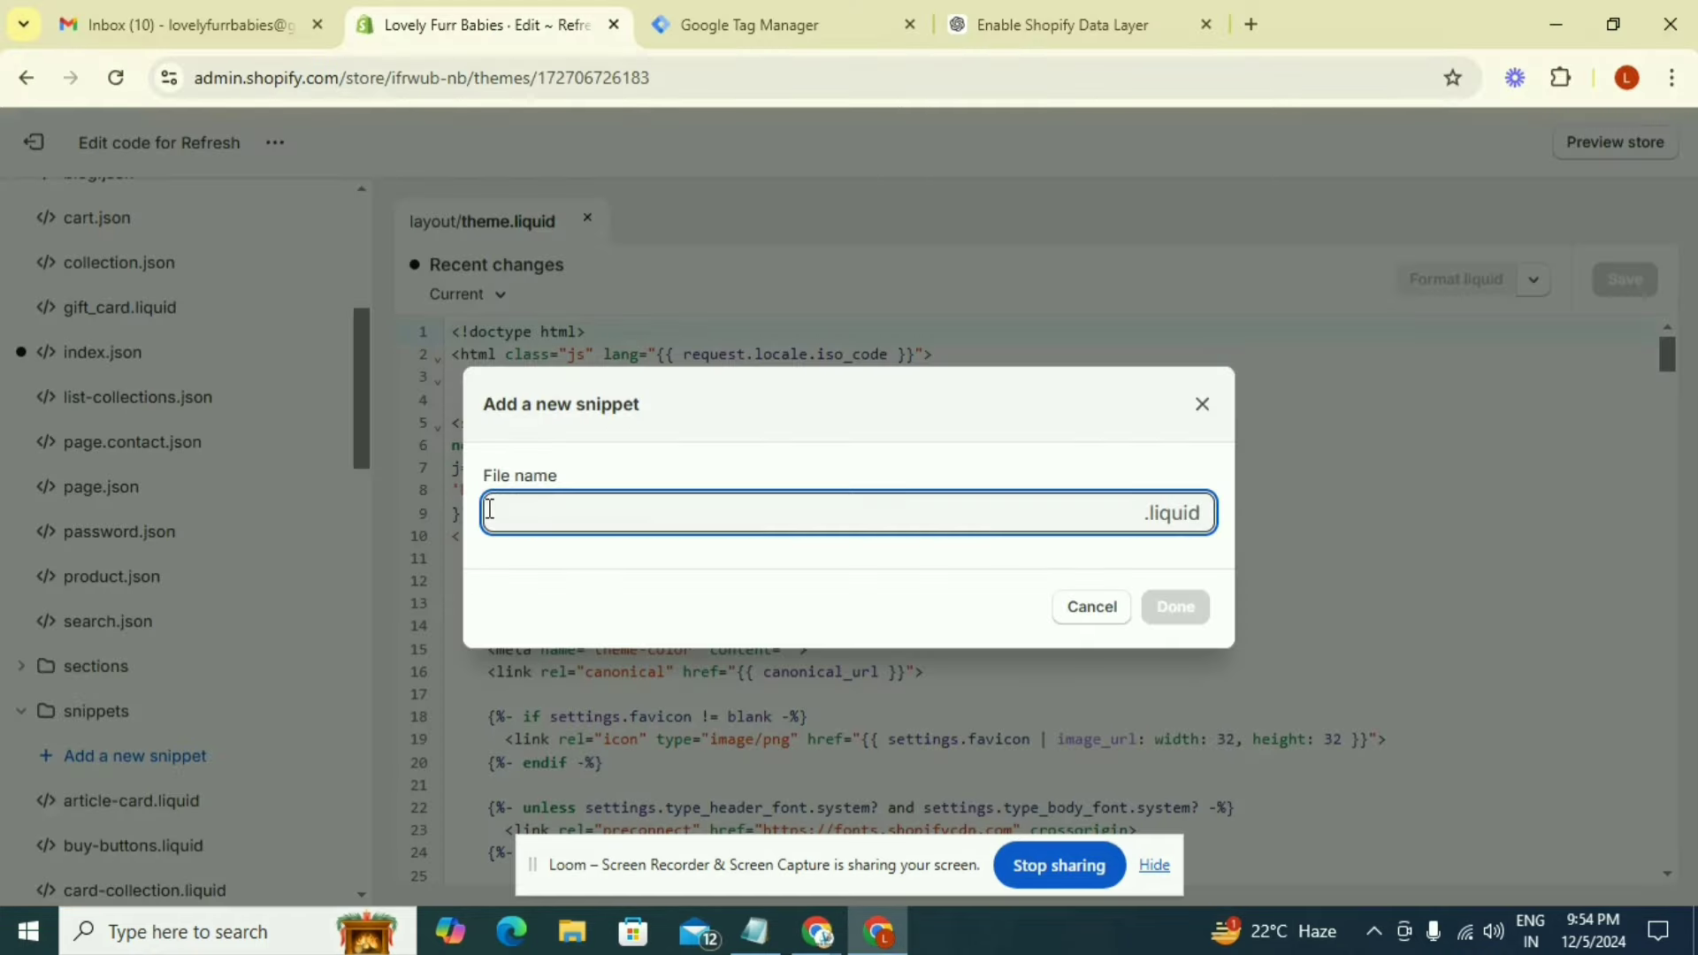
pyautogui.write('ultimate-datalayer')
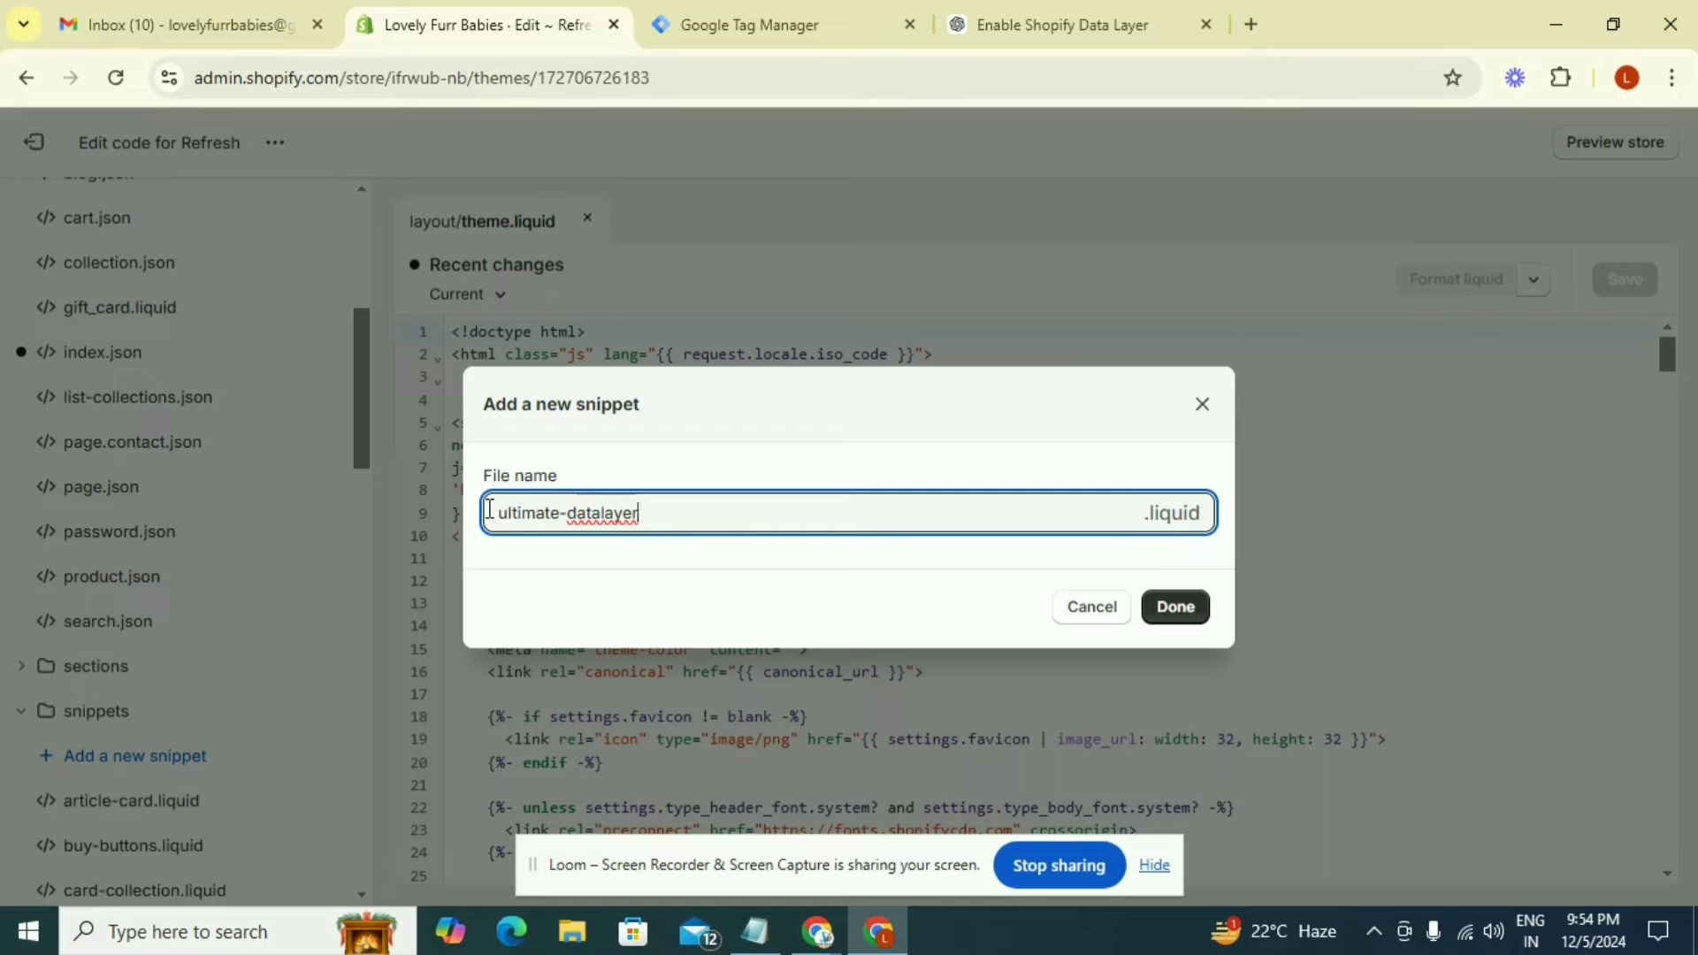
pyautogui.click(1176, 610)
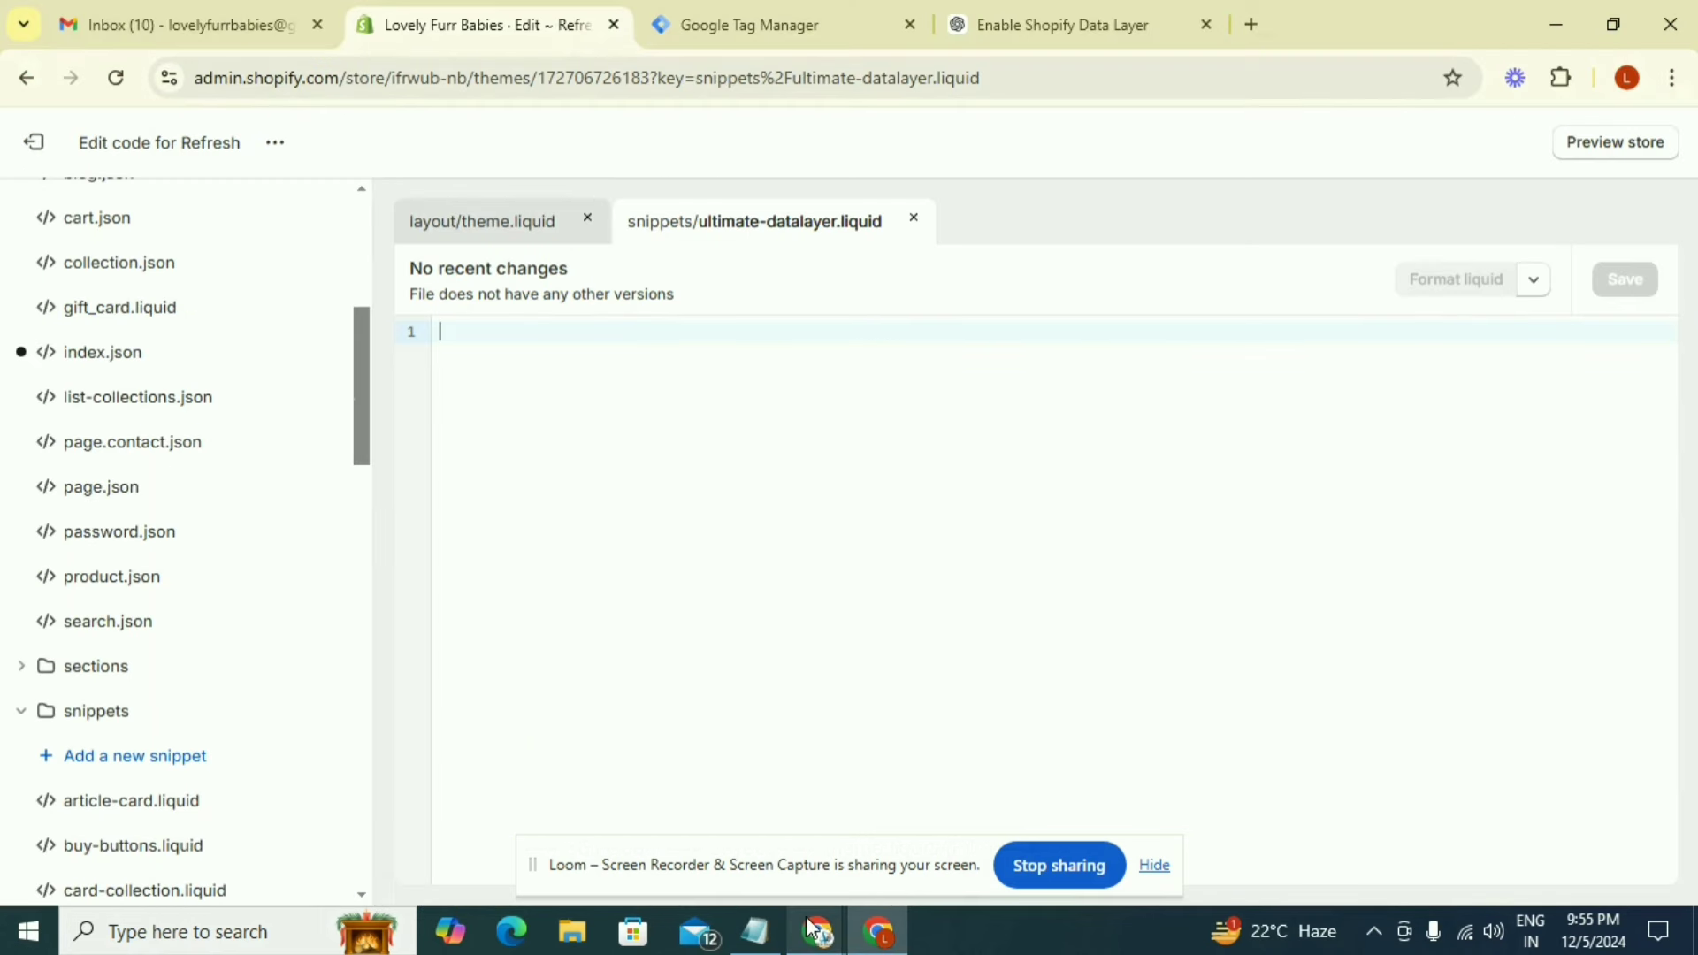
# Copy the whole GTM Data Layer Code for Shopify from the article into ultimate-datalayer.liquid and save the snippet
pyautogui.moveTo(811, 927)
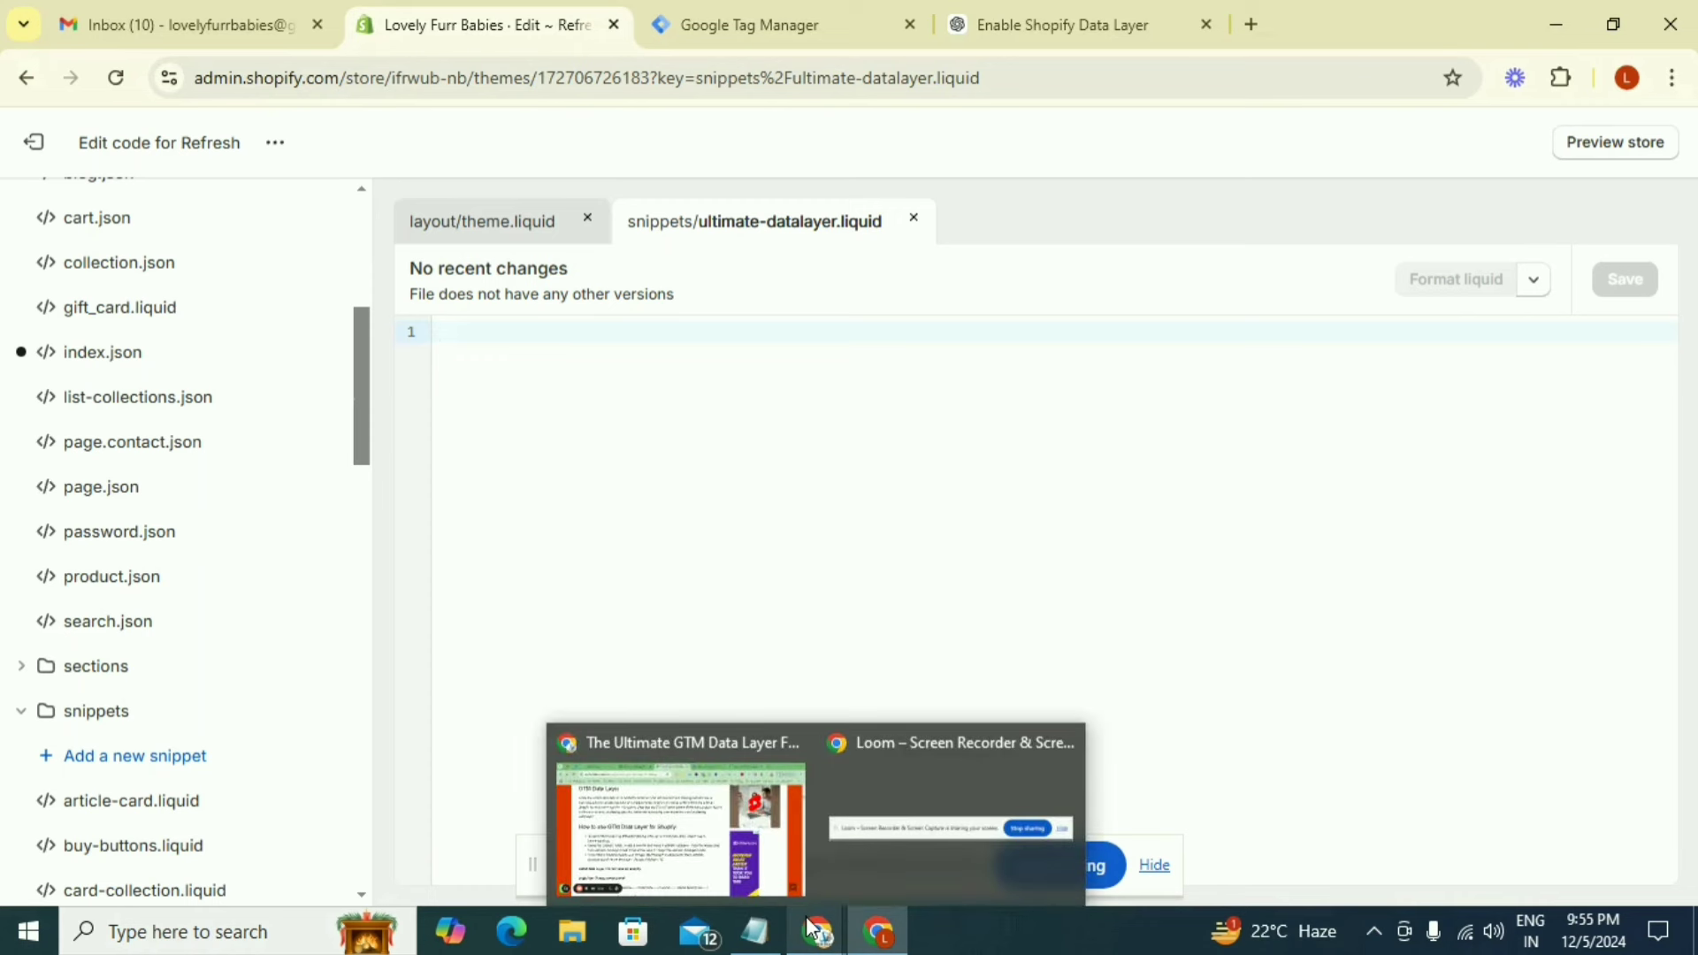
pyautogui.click(681, 823)
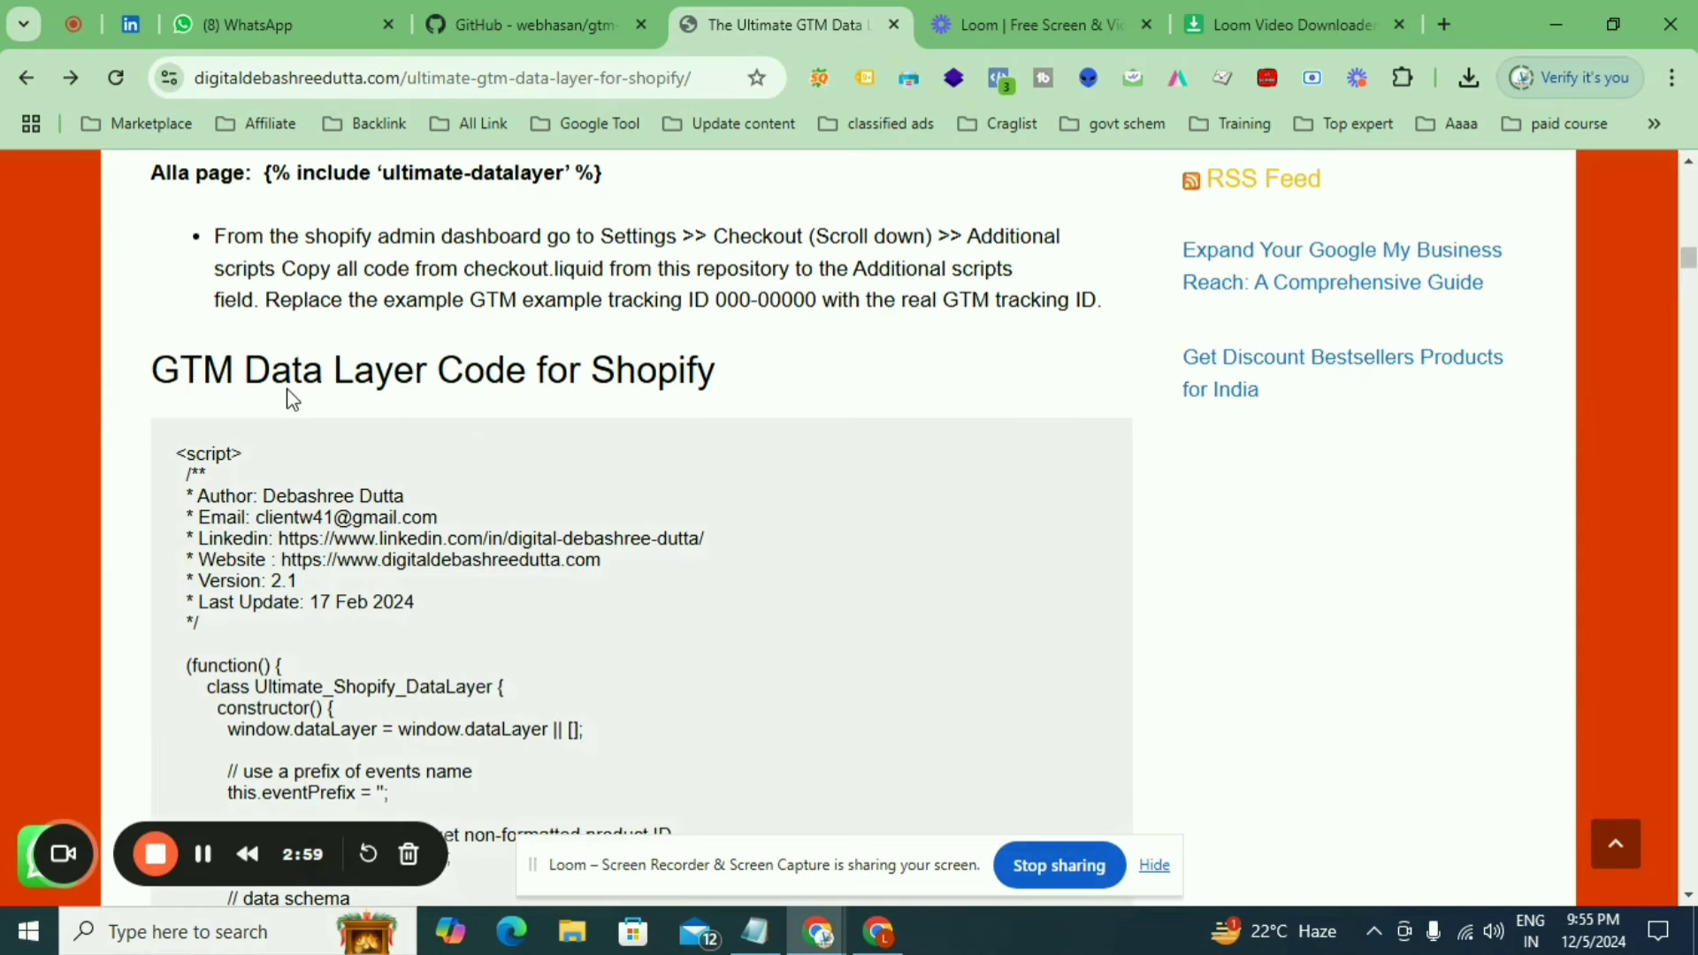
pyautogui.moveTo(179, 448); pyautogui.dragTo(863, 808)
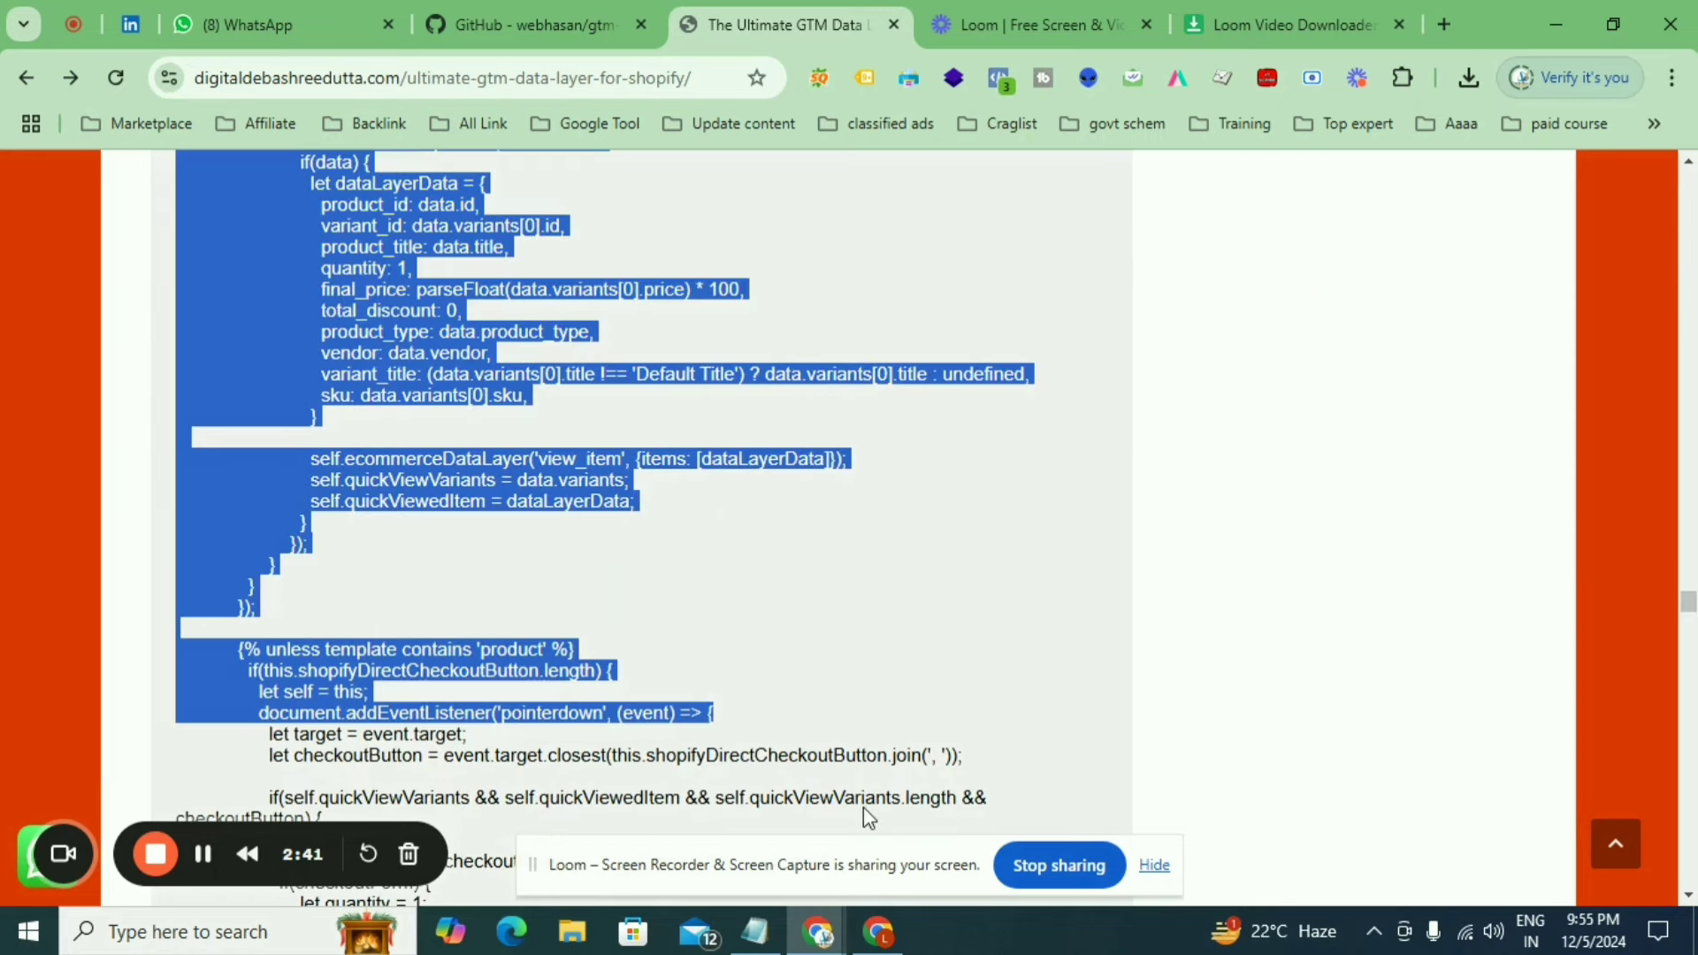
pyautogui.scroll(-1, 885, 823)
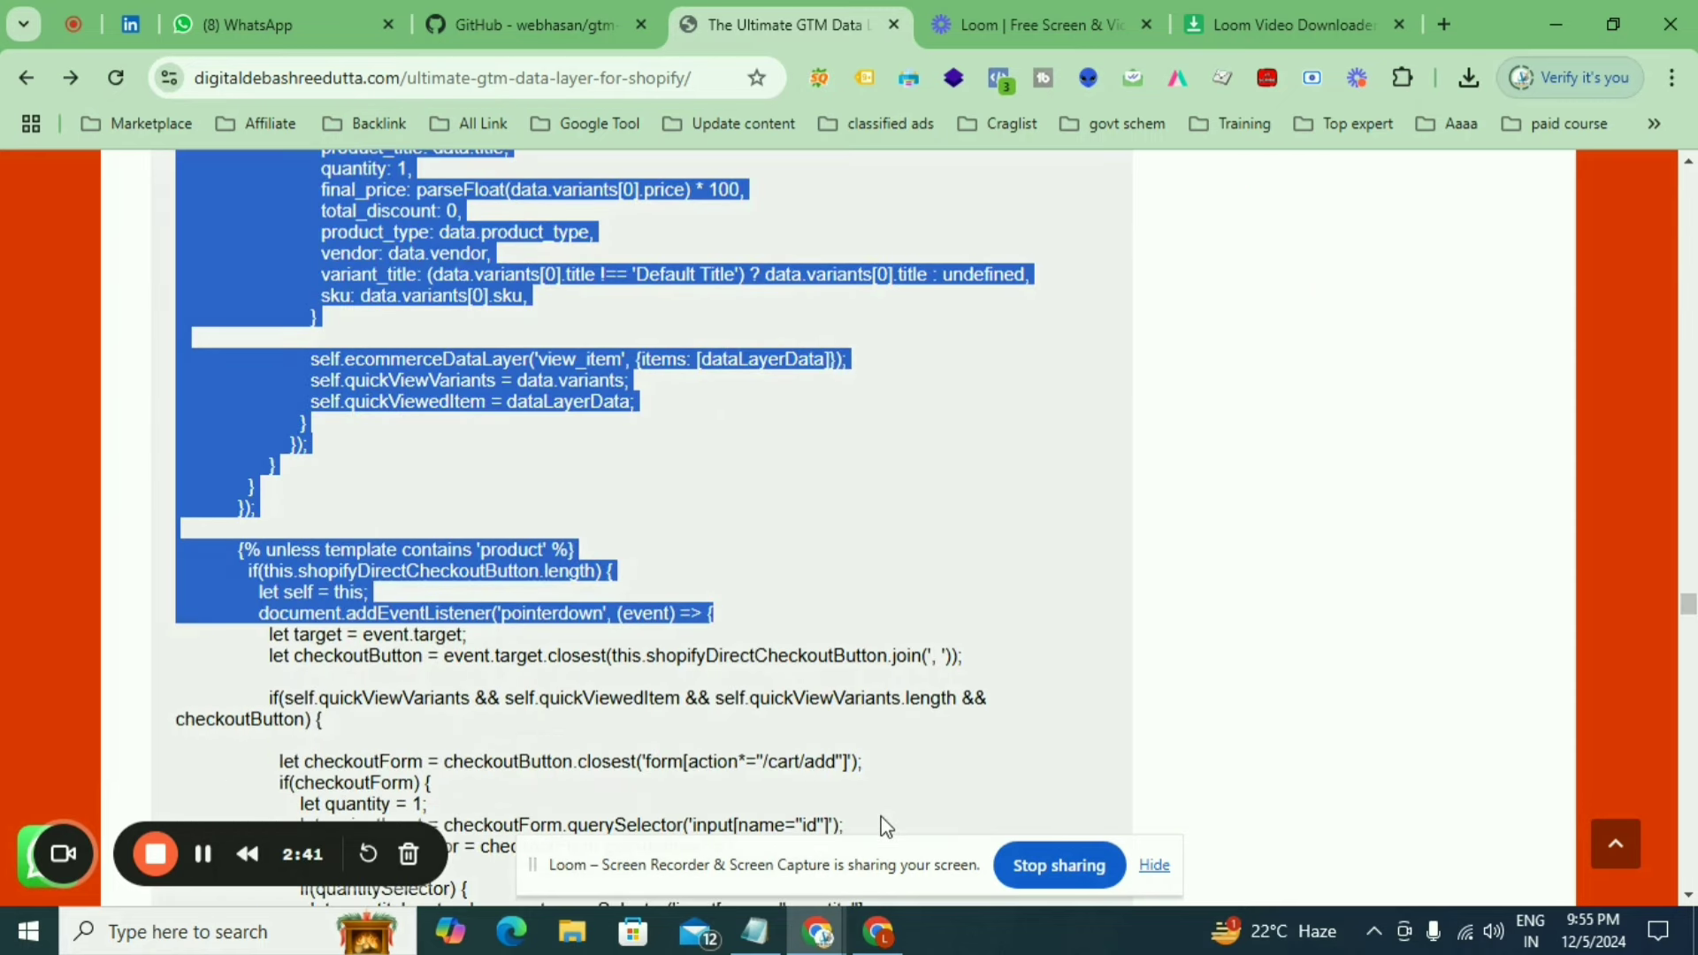
pyautogui.scroll(-1, 887, 827)
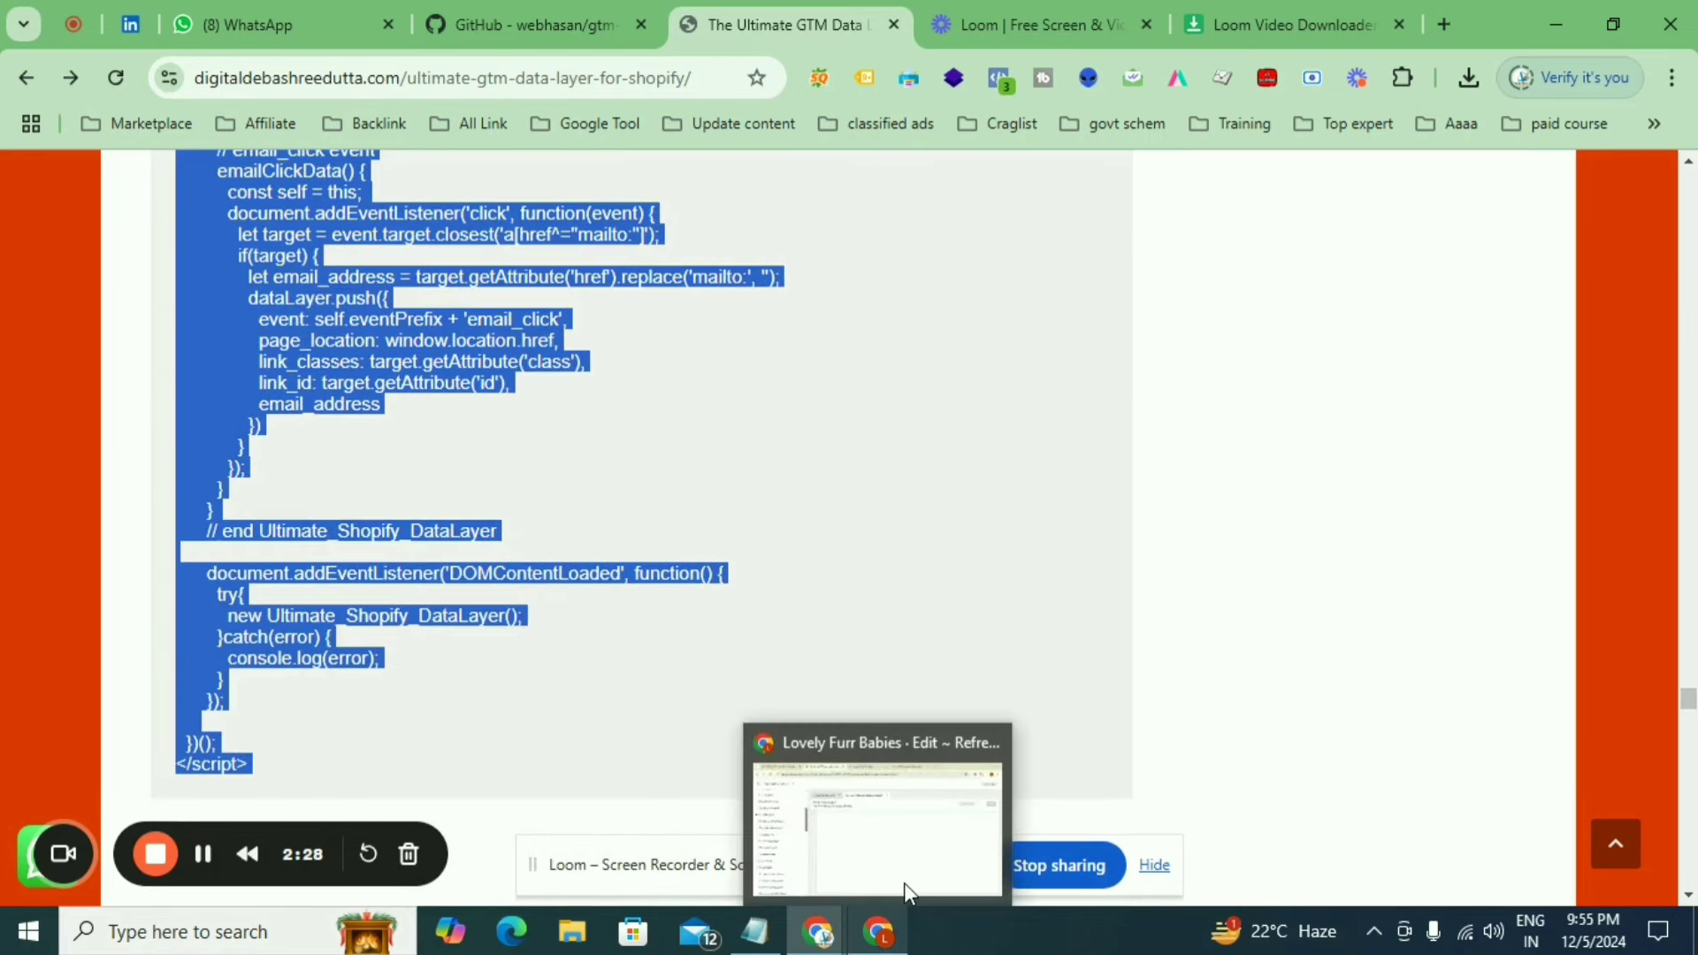
pyautogui.click(905, 889)
pyautogui.hotkey('ctrl', 'v')
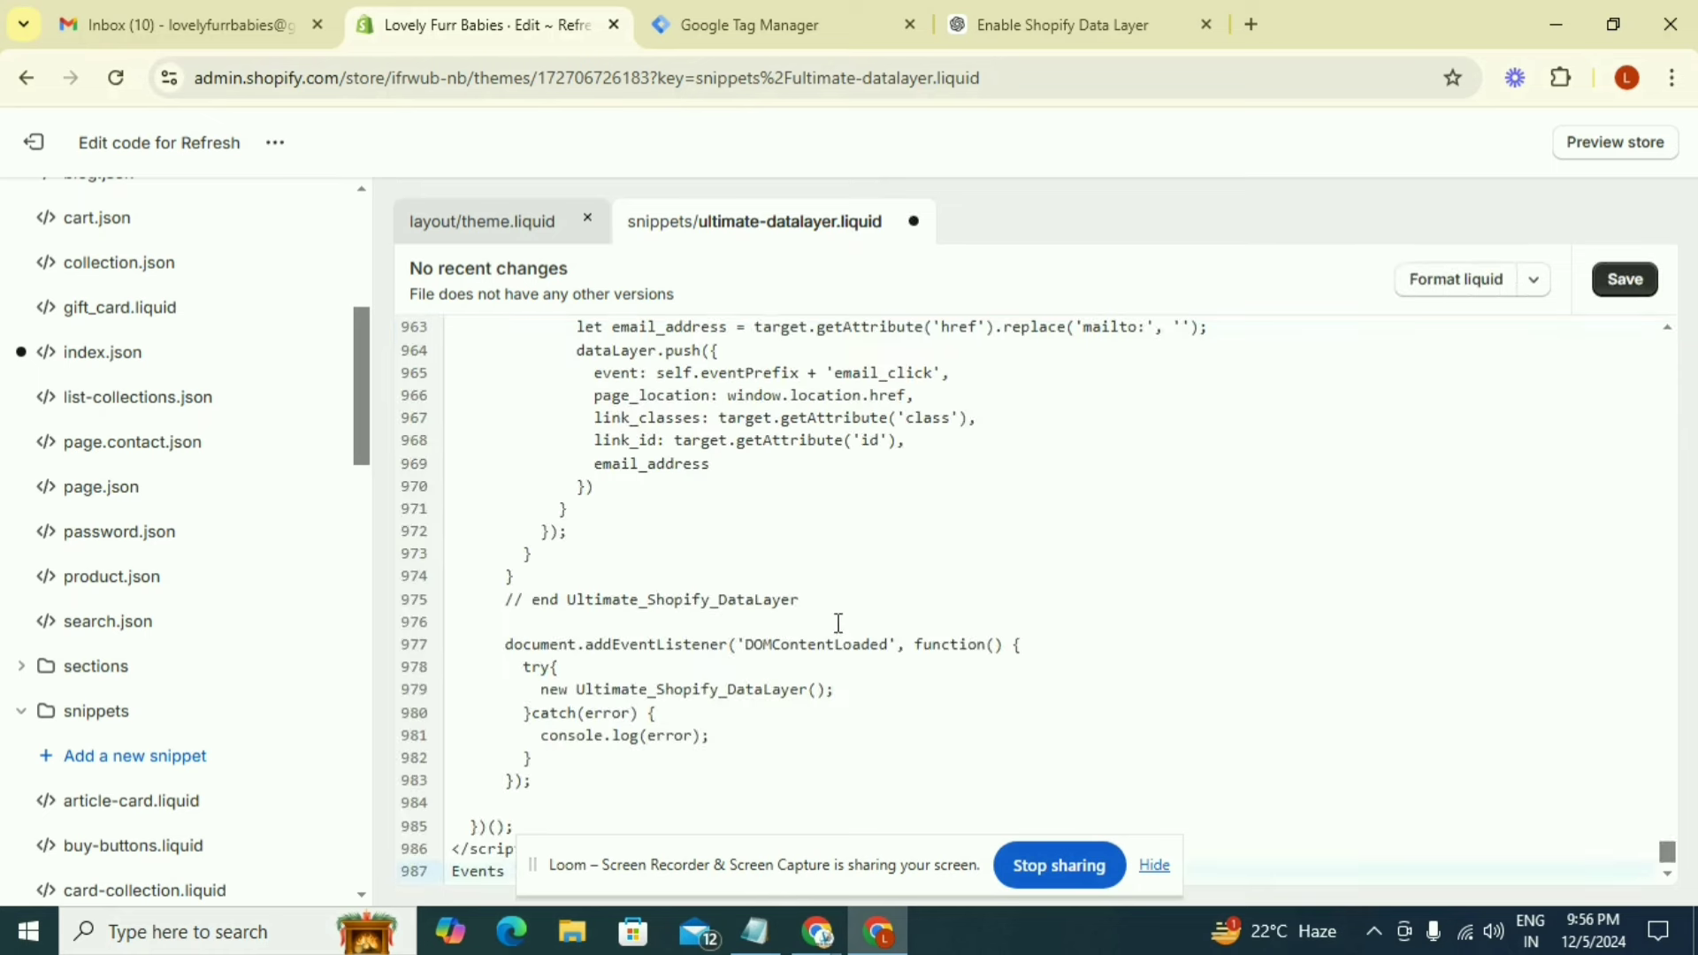
pyautogui.scroll(1, 839, 624)
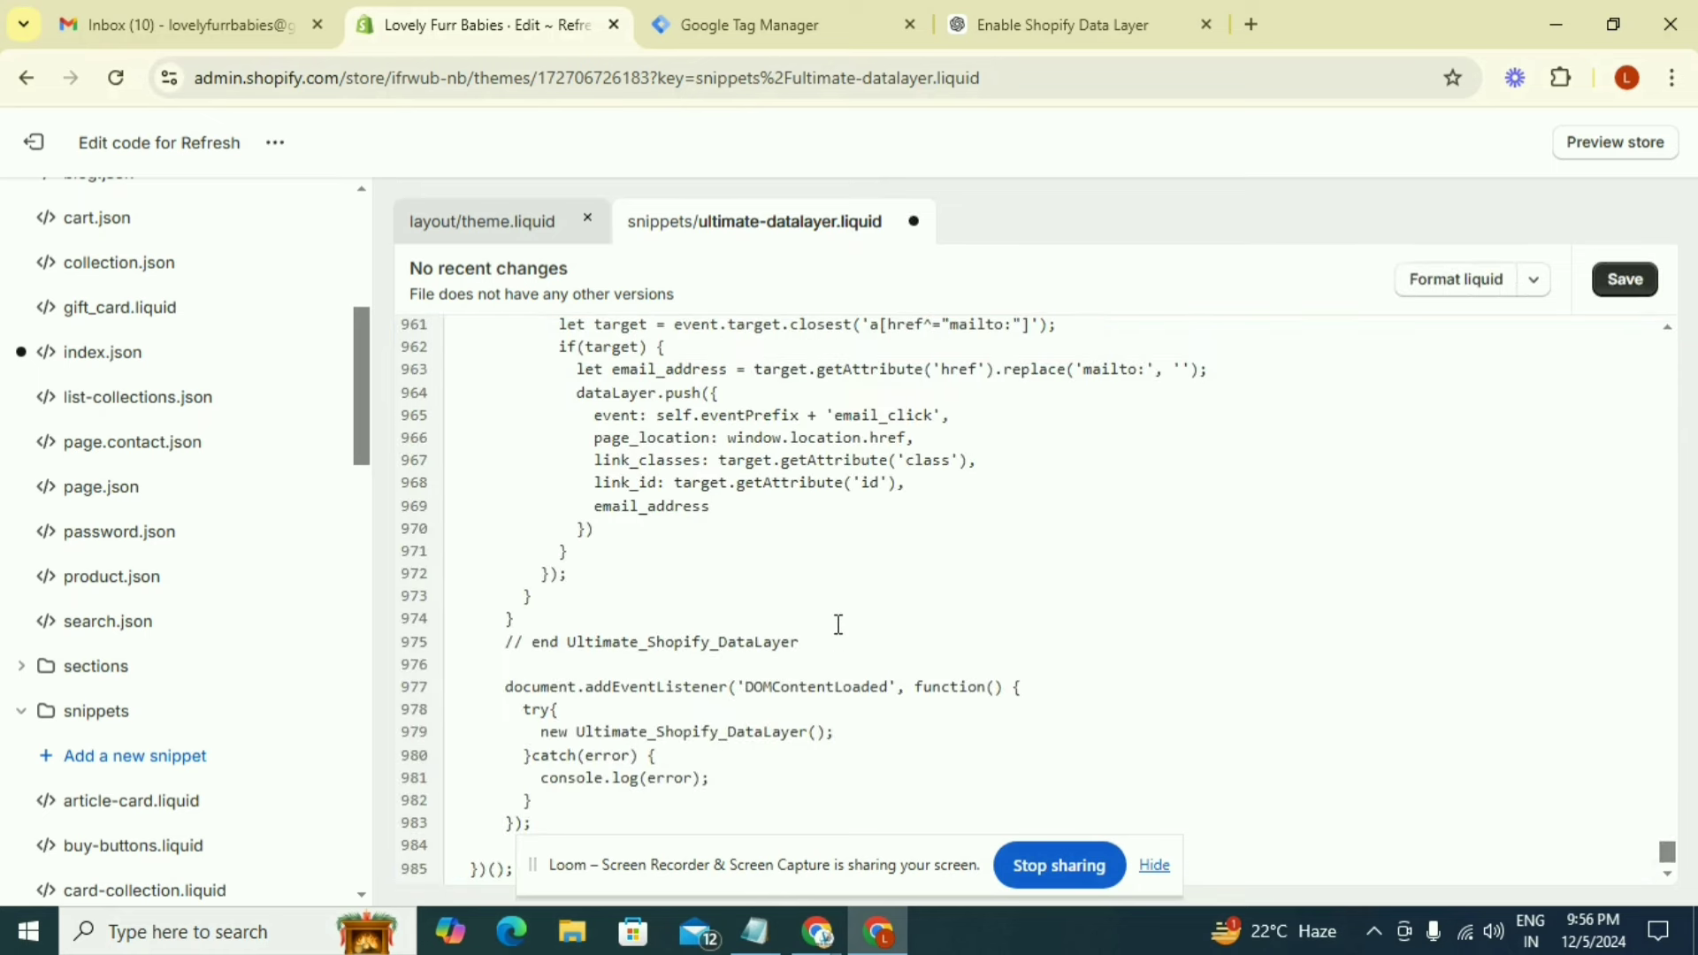
pyautogui.scroll(15, 838, 624)
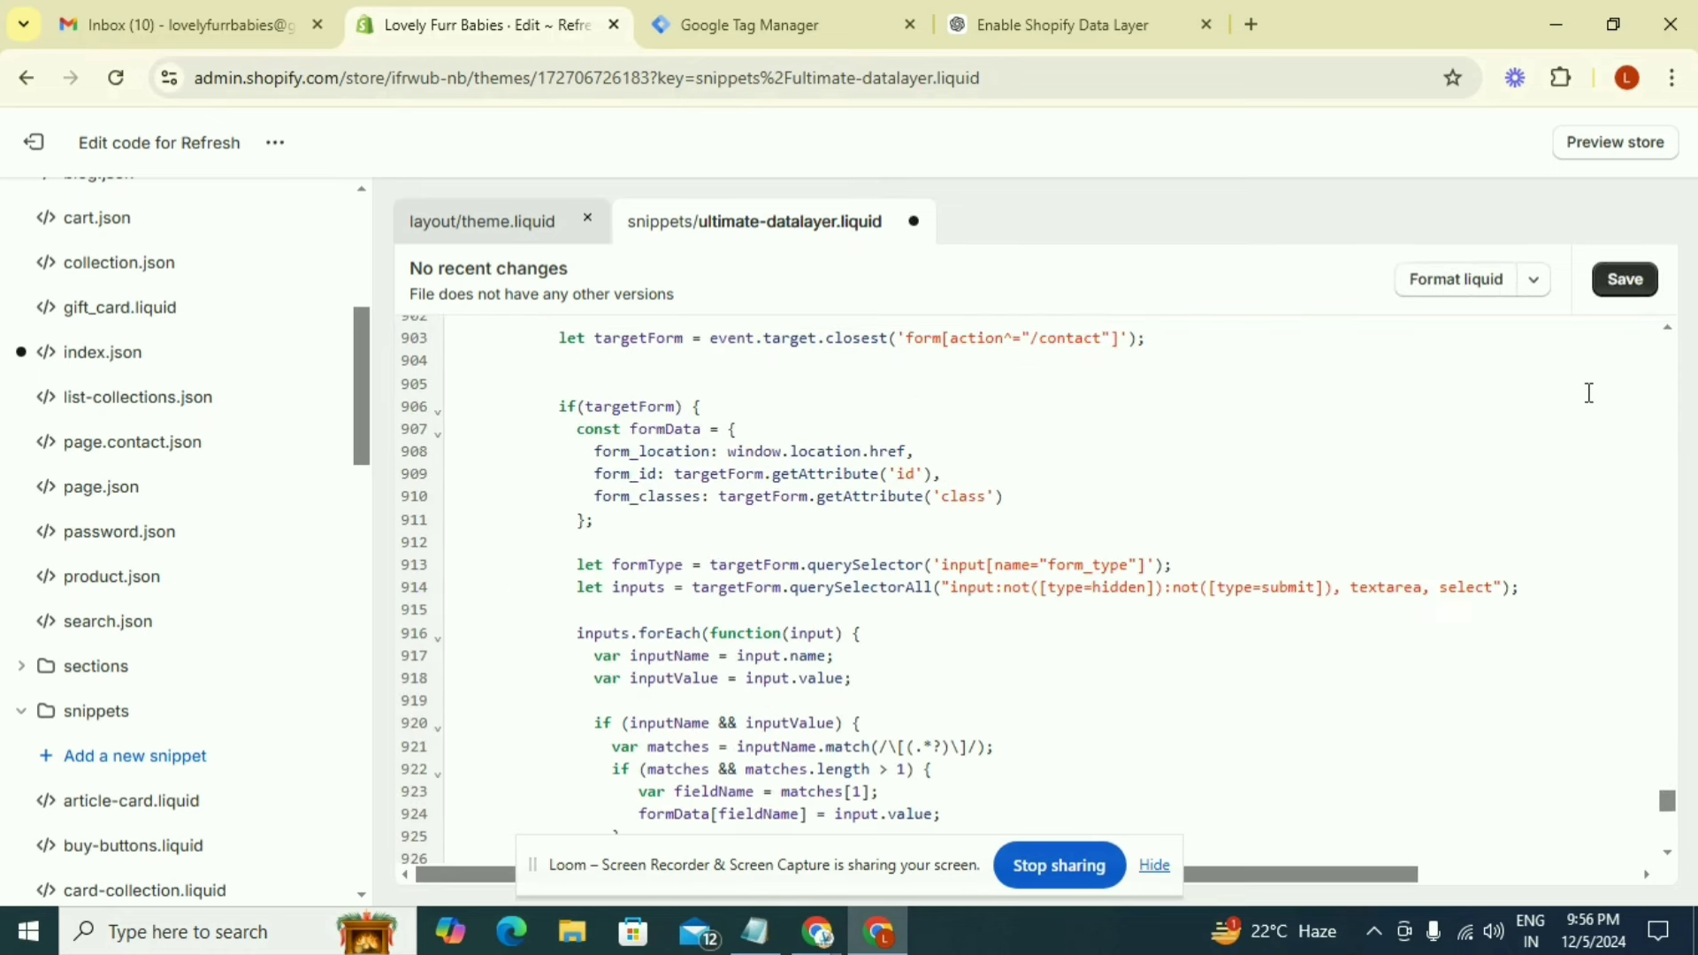
pyautogui.click(1631, 291)
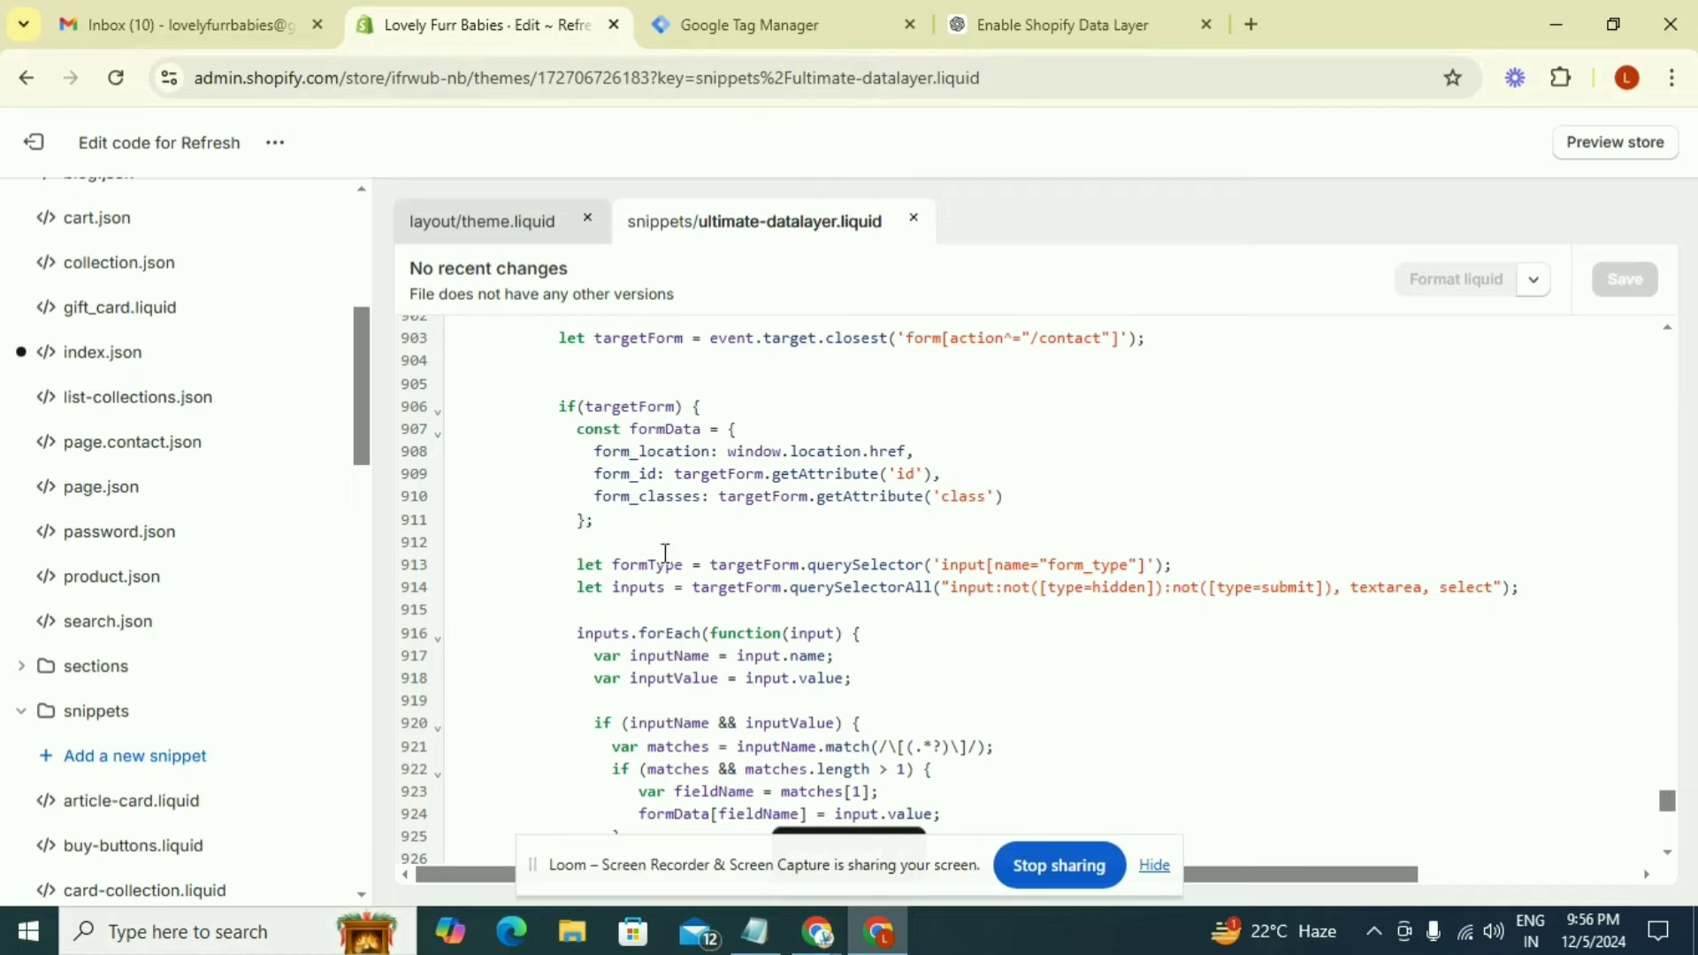
# Insert the article's {% render 'ultimate-datalayer' %} line below the Google Tag Manager code in theme.liquid and save the file
pyautogui.scroll(5, 665, 553)
pyautogui.scroll(5, 141, 442)
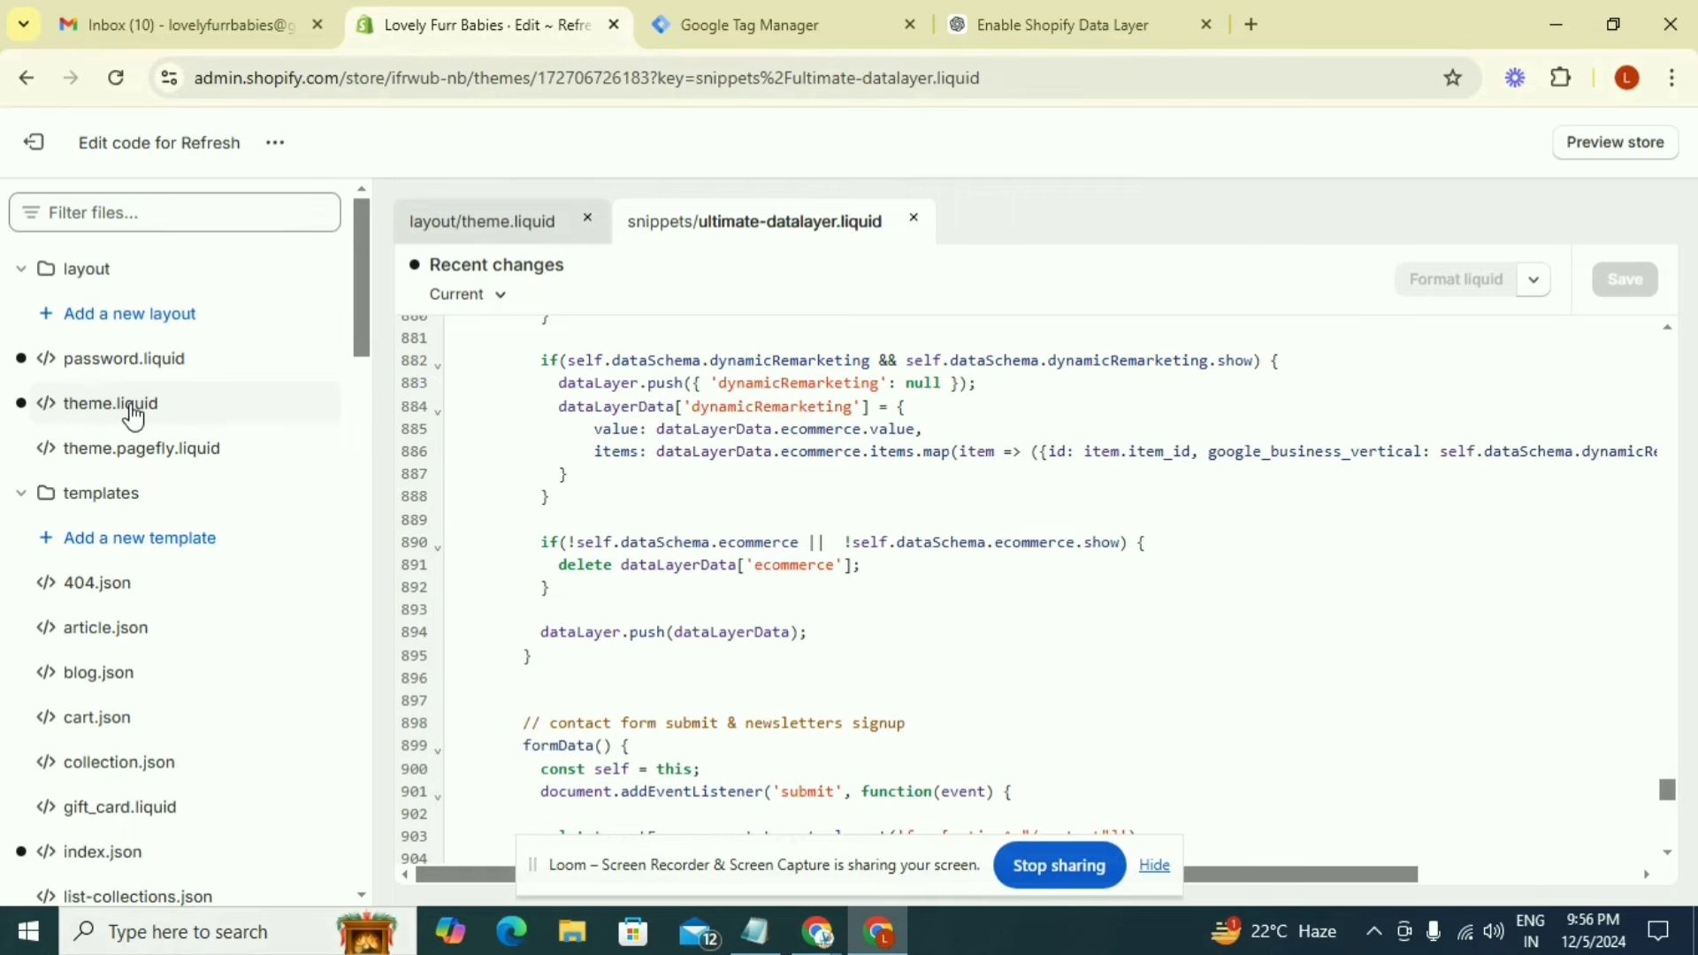
pyautogui.click(132, 413)
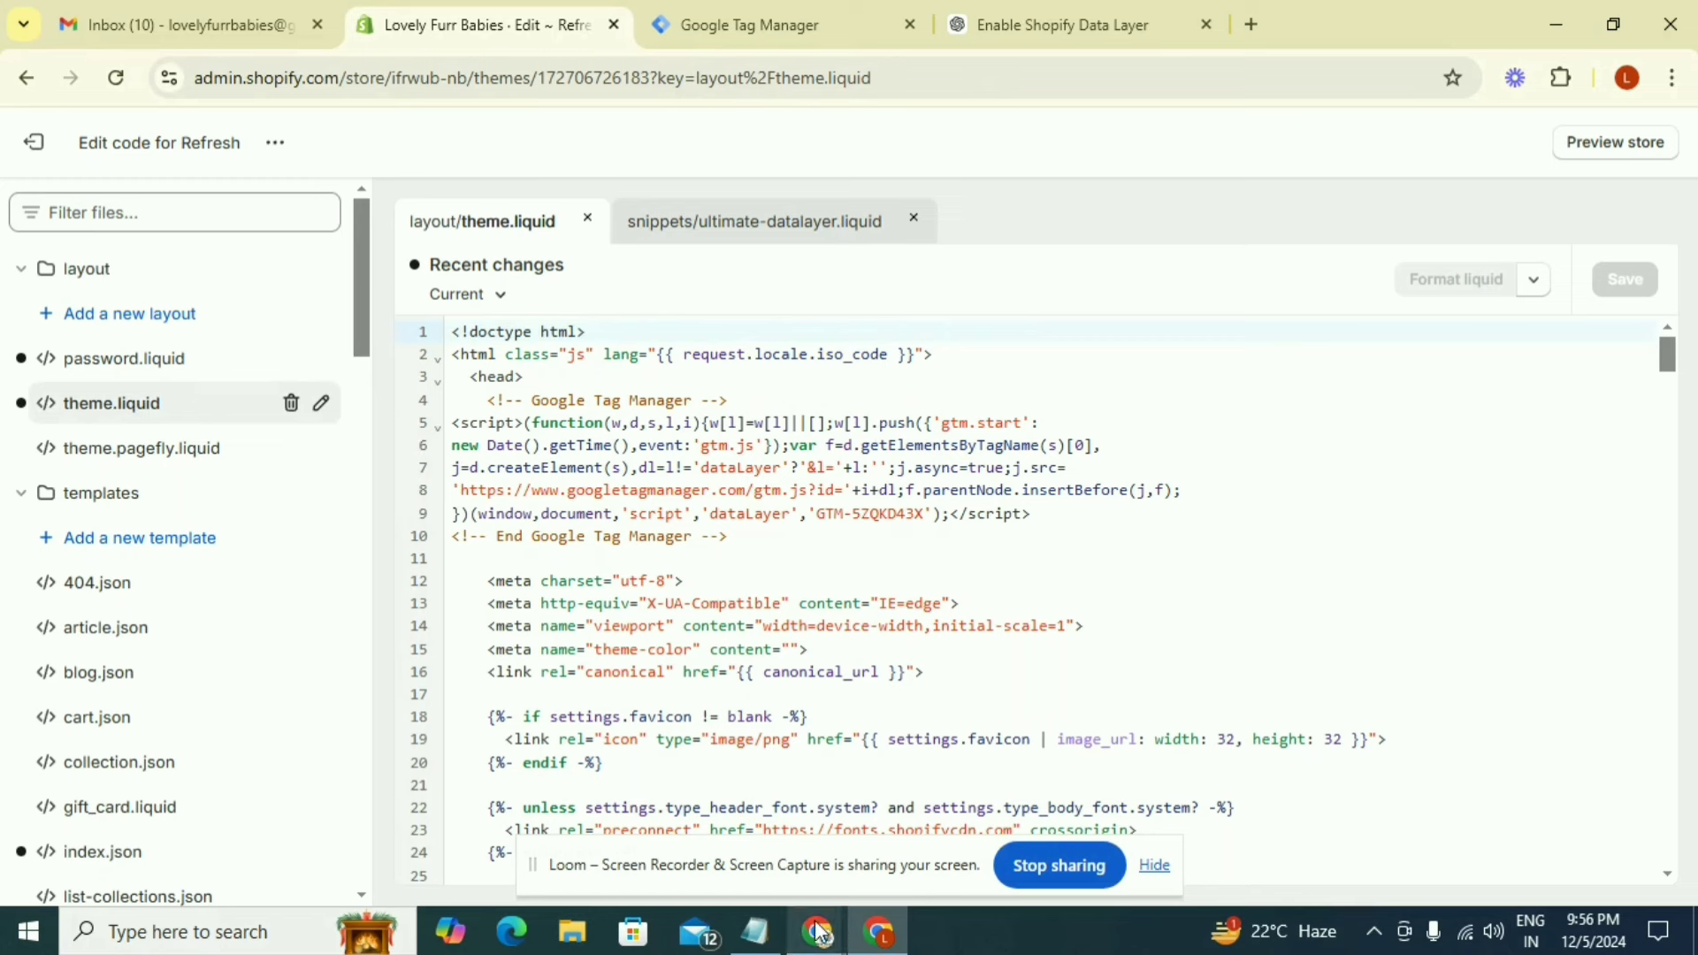
pyautogui.moveTo(819, 930)
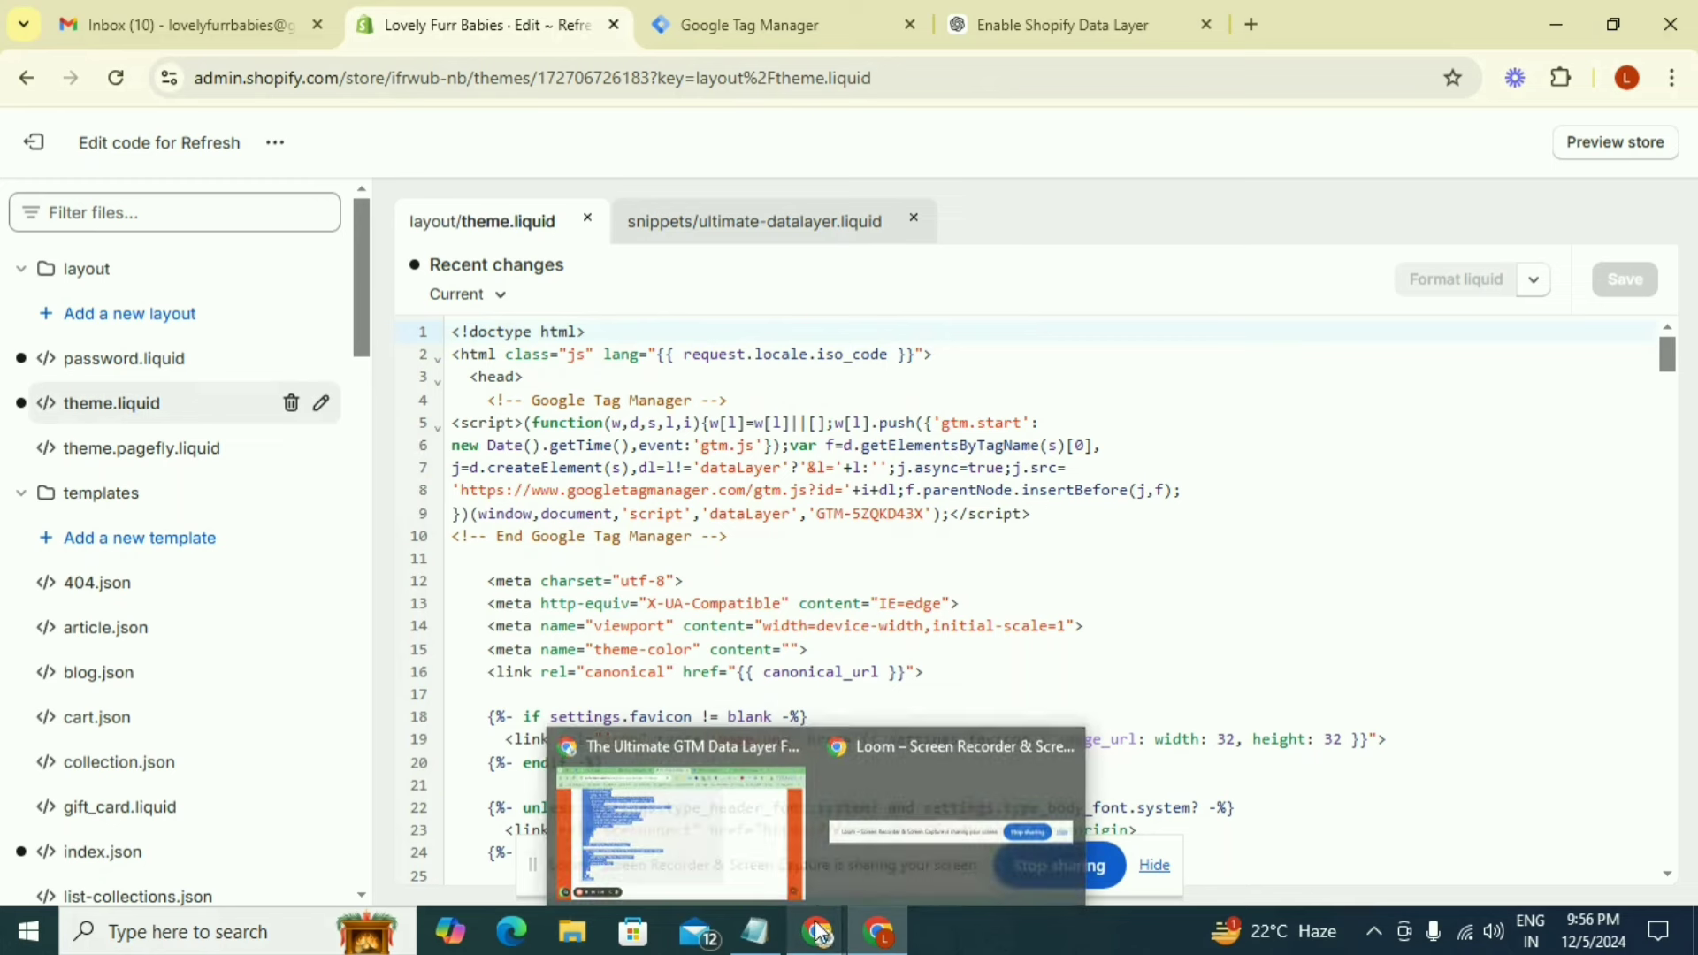
pyautogui.click(784, 843)
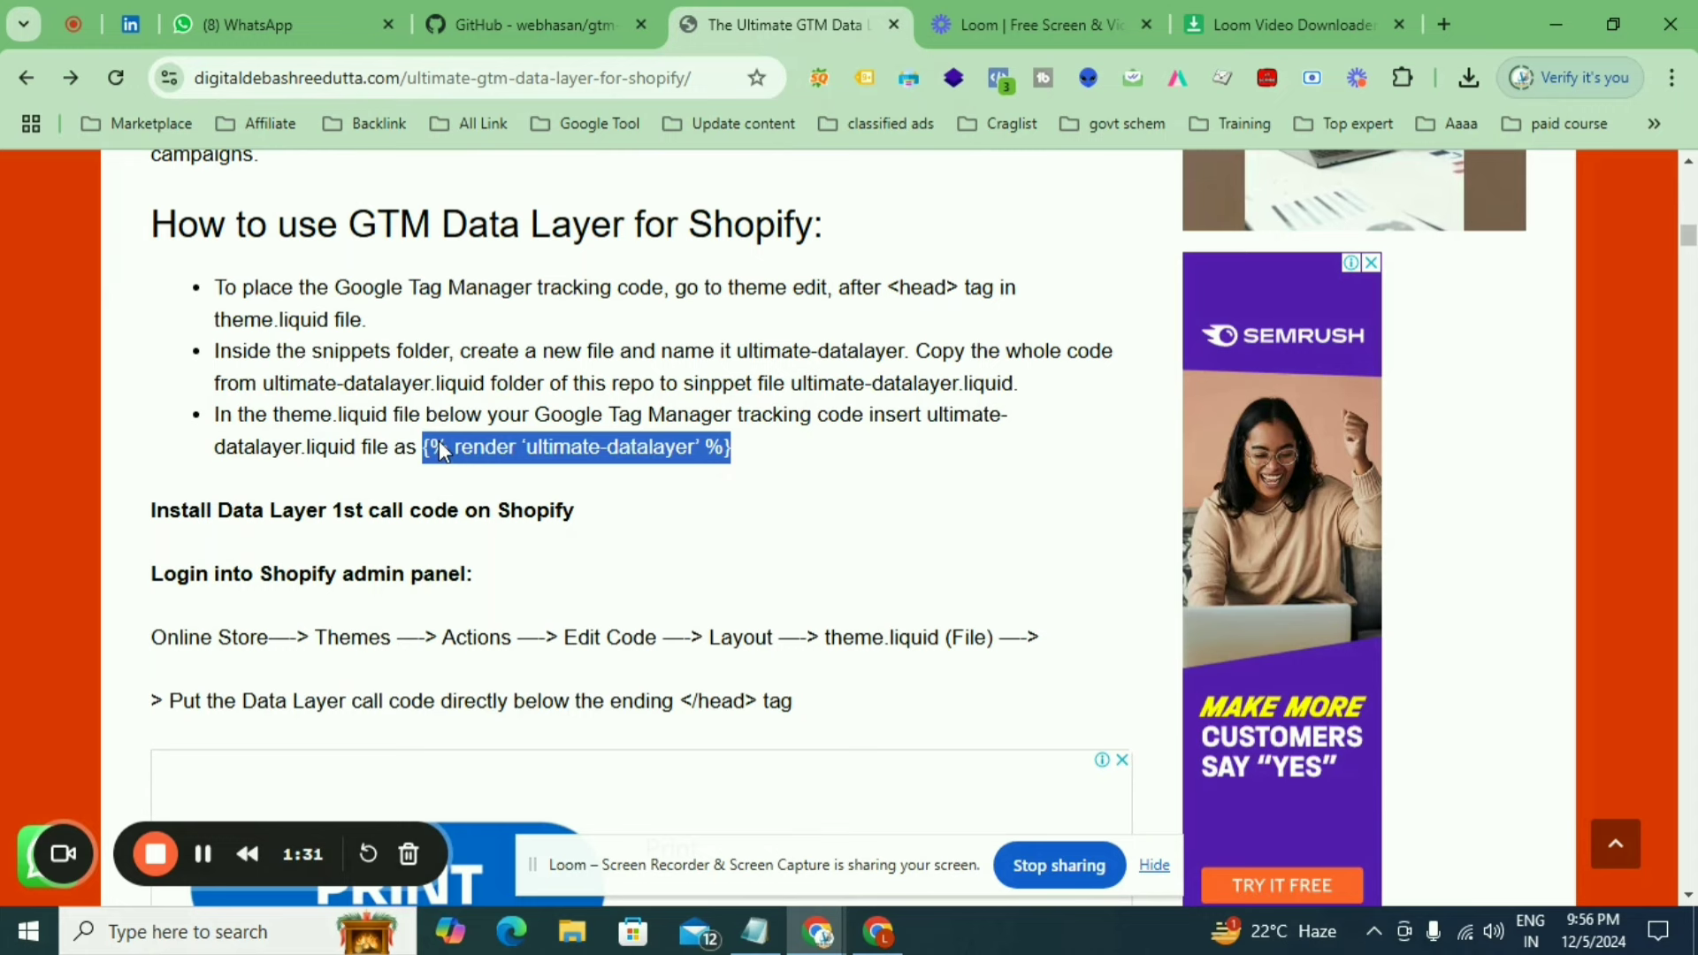
pyautogui.hotkey('alt', 'Tab')
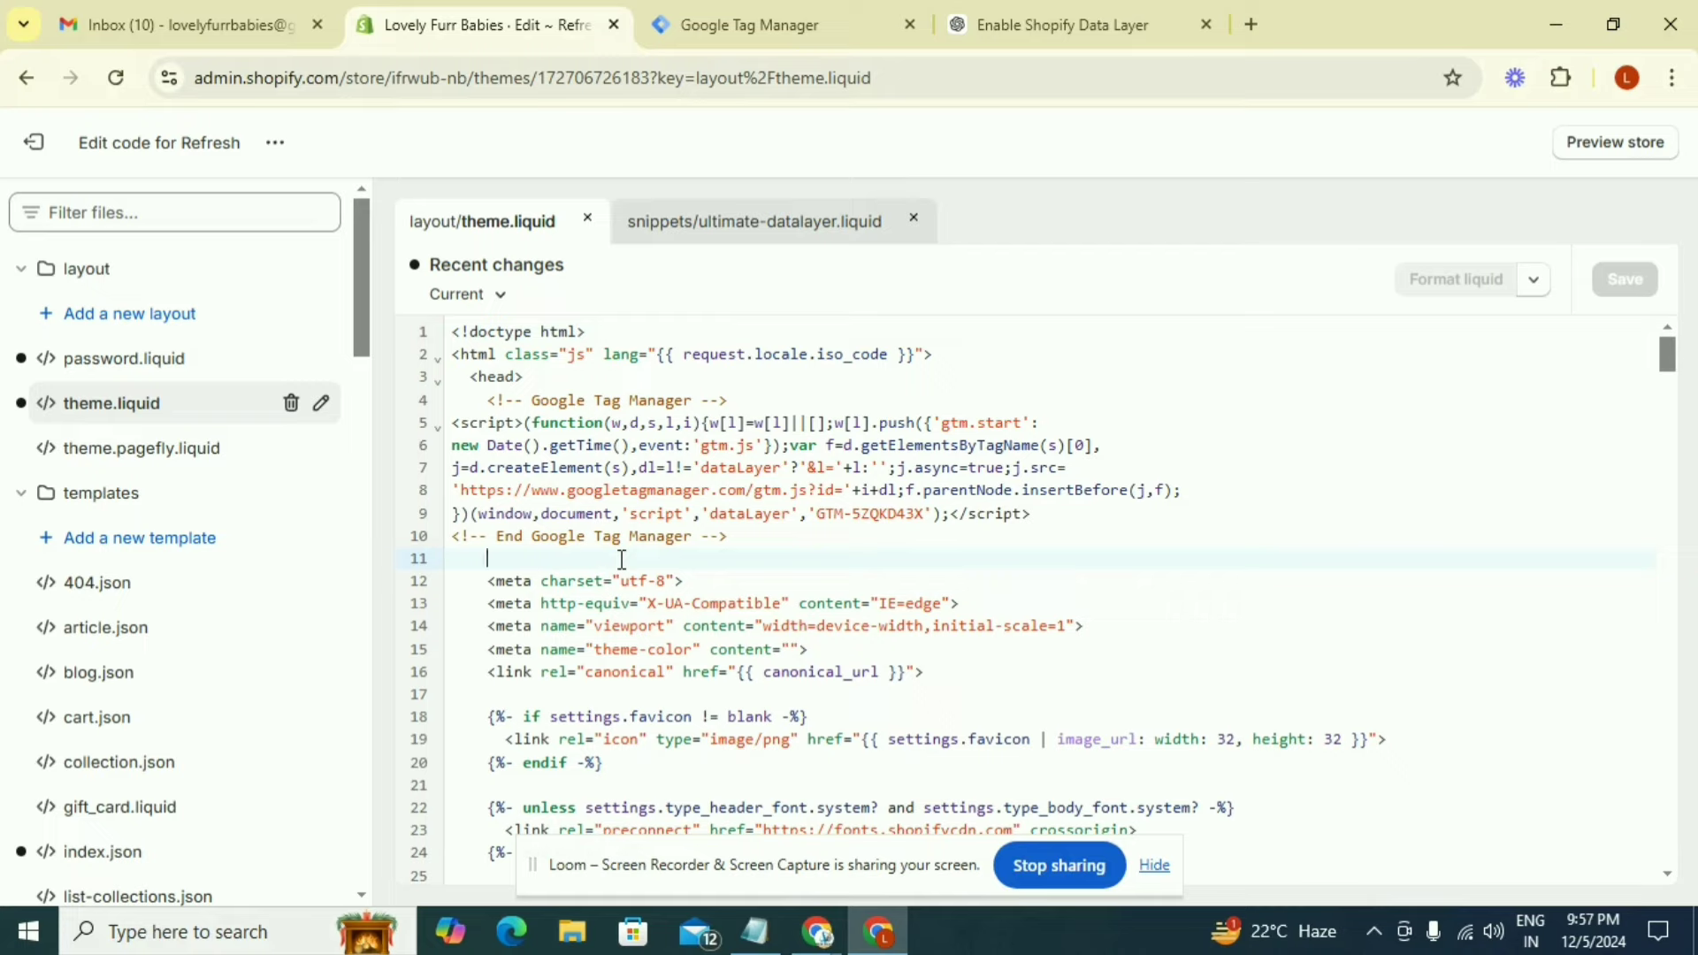
pyautogui.write('{% render ‘ultimate-datalayer’ %}')
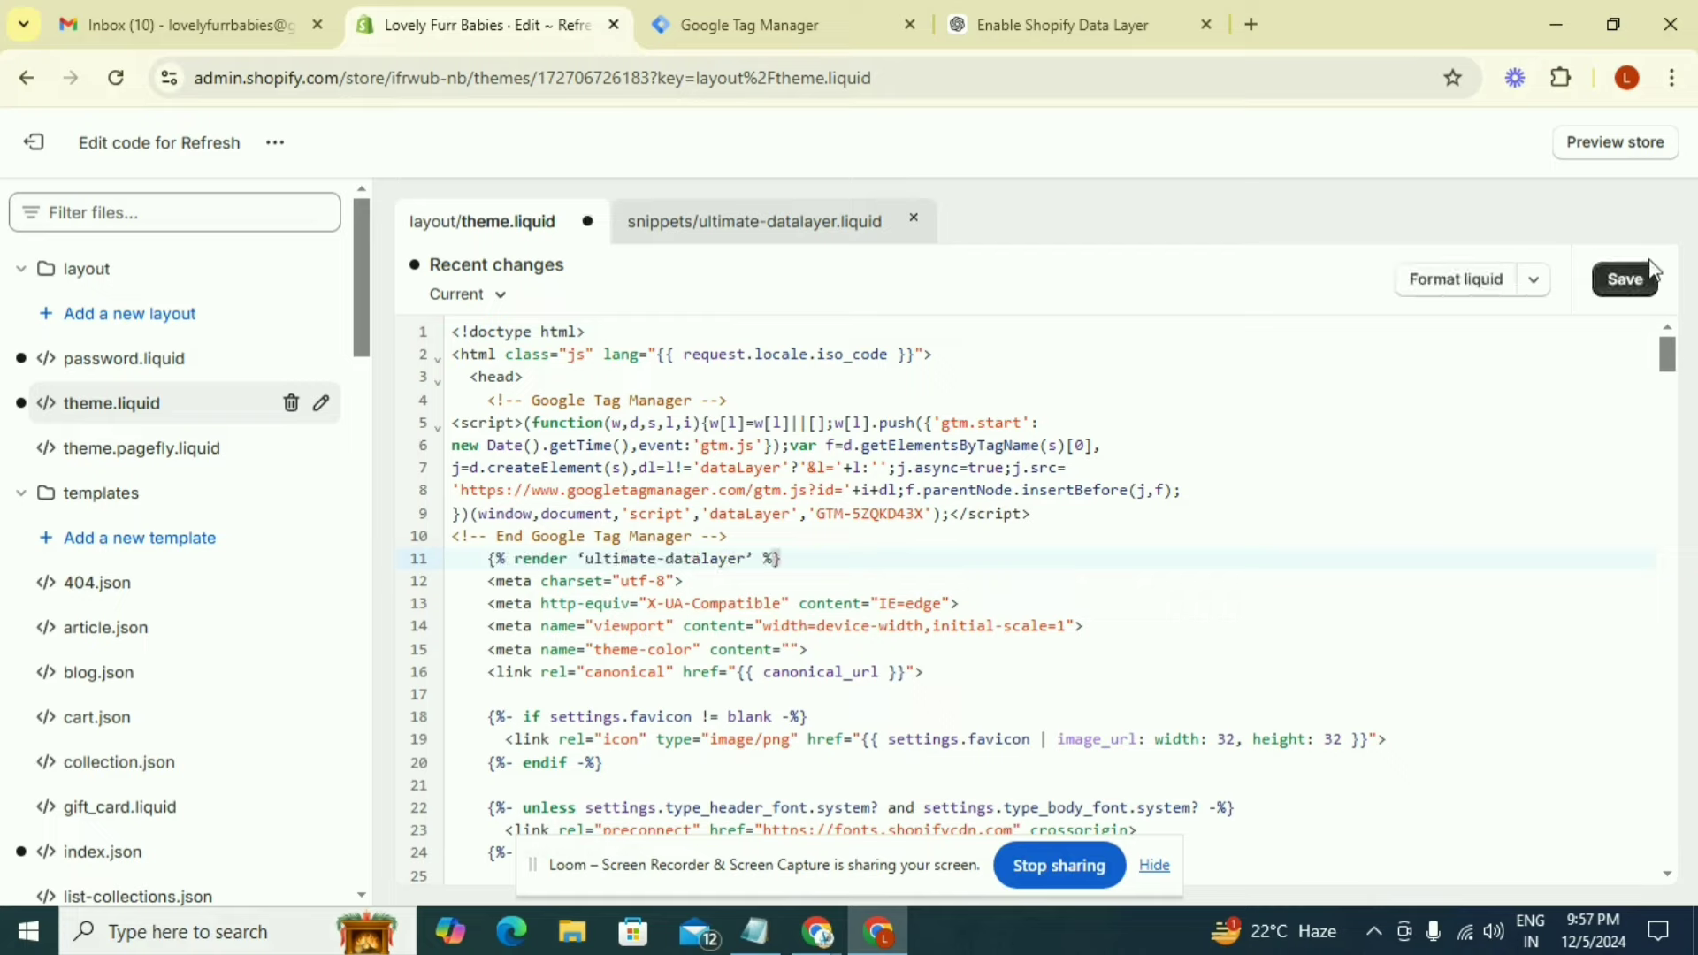
pyautogui.click(1626, 280)
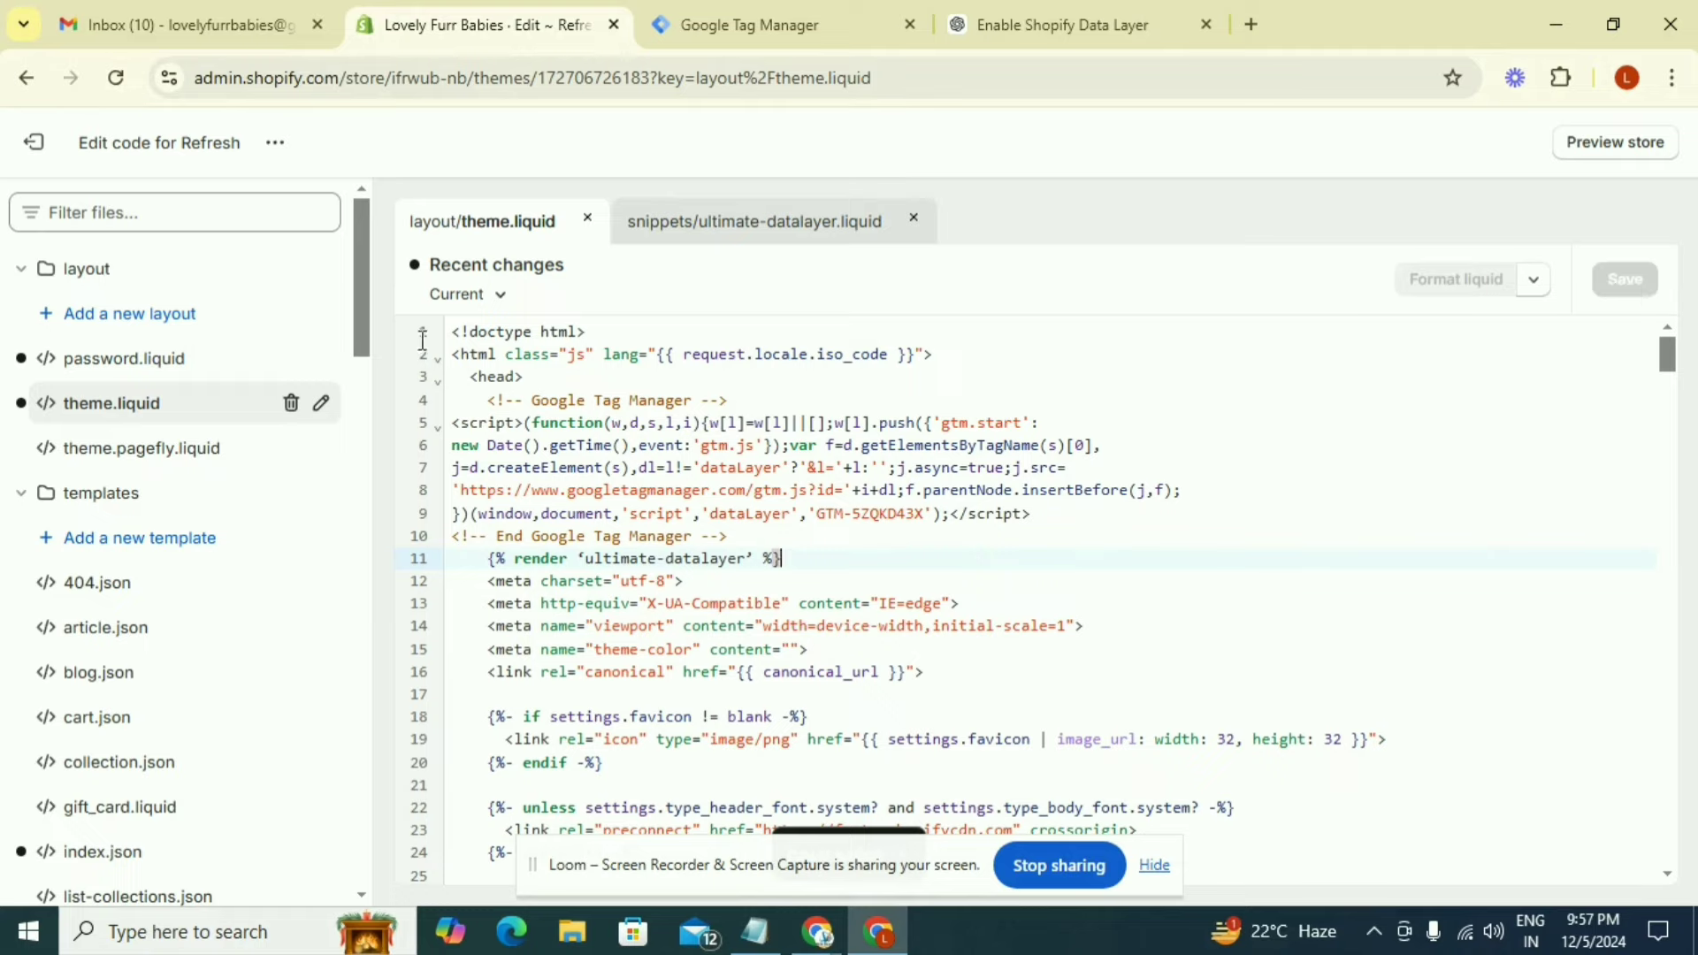
# Exit the theme code editor and open the Customer events page in the store settings
pyautogui.click(36, 147)
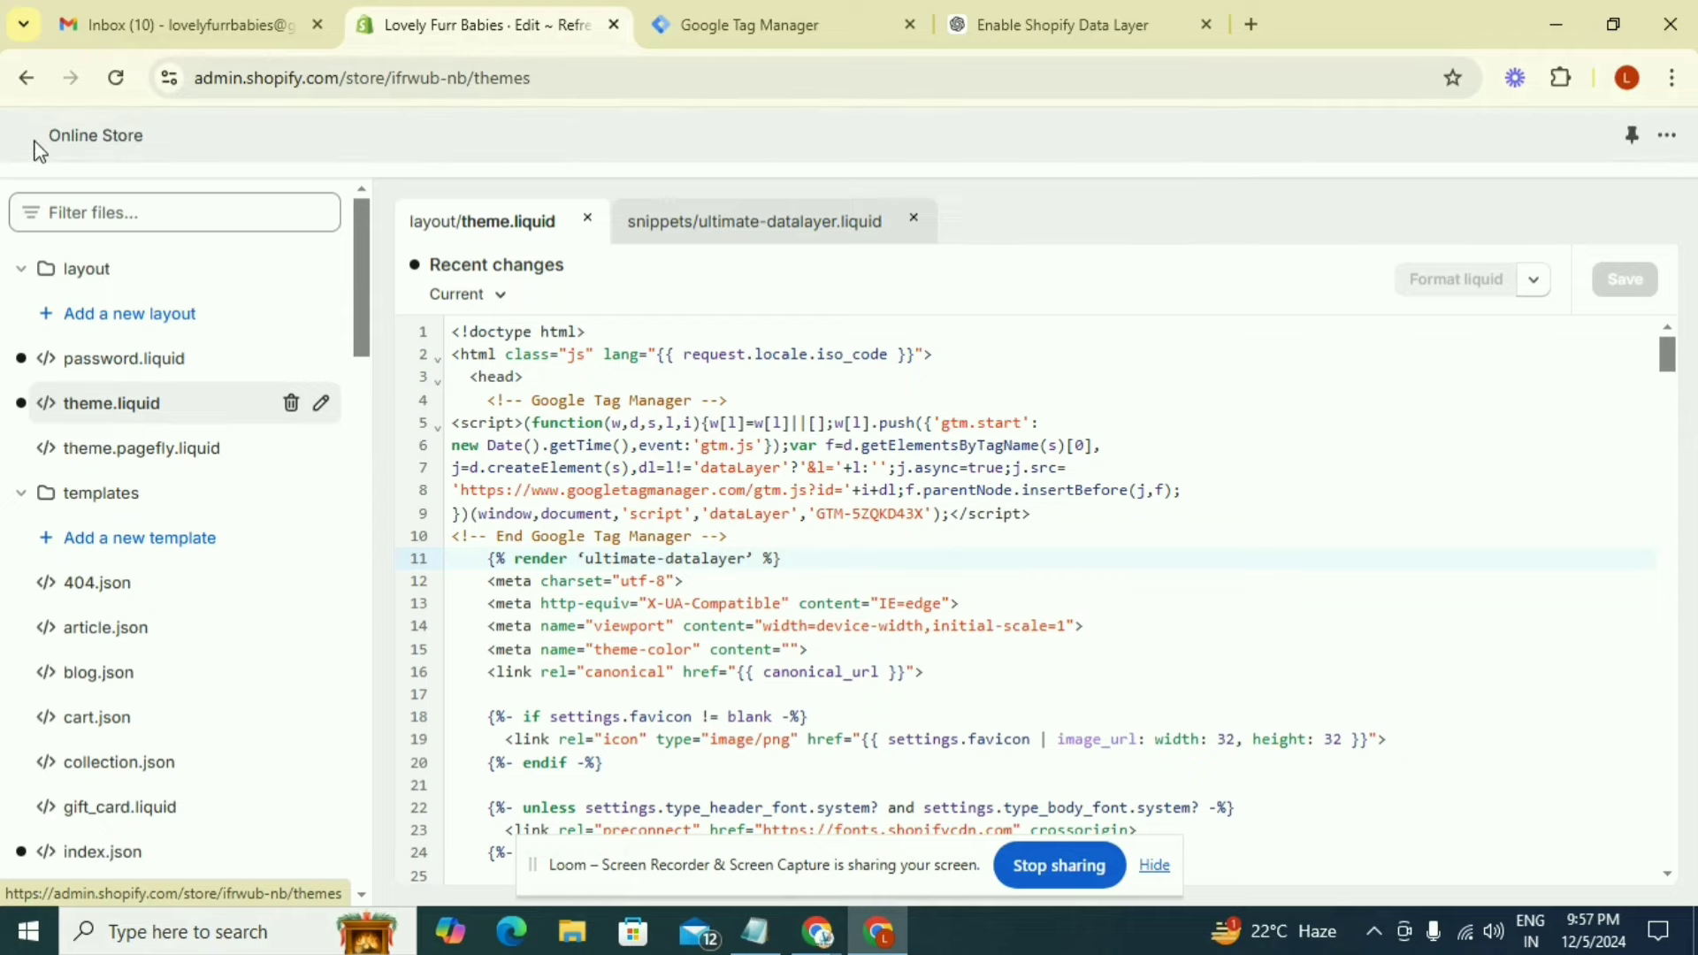
pyautogui.scroll(-1, 98, 707)
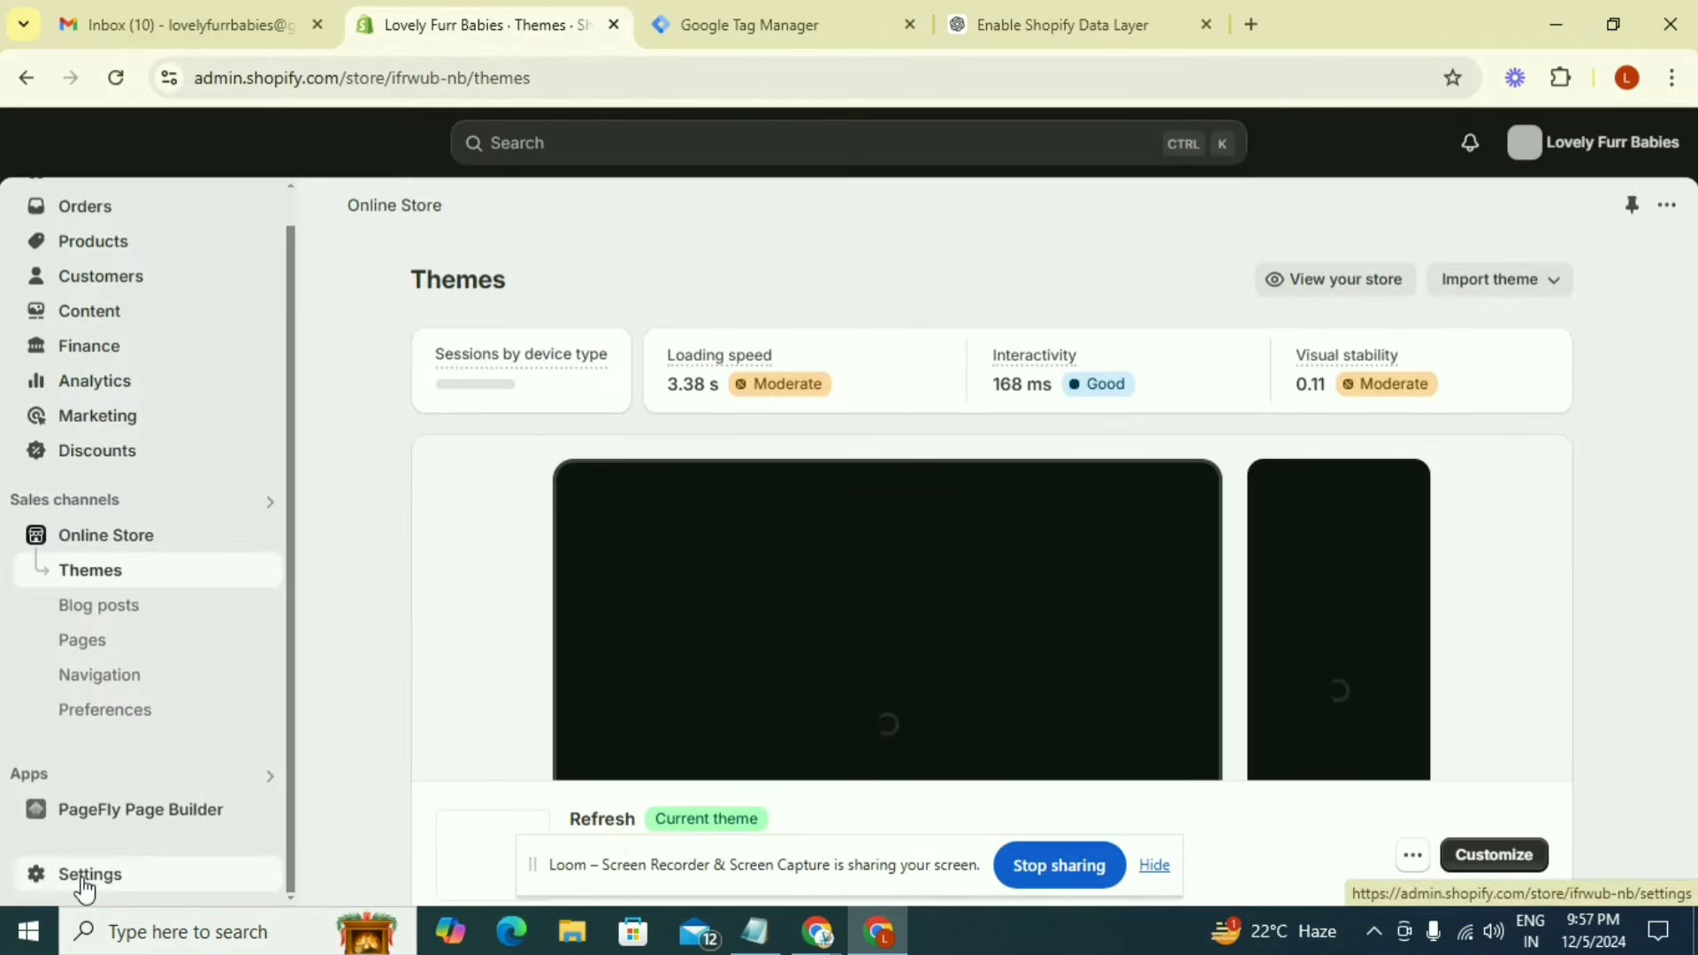
pyautogui.click(84, 882)
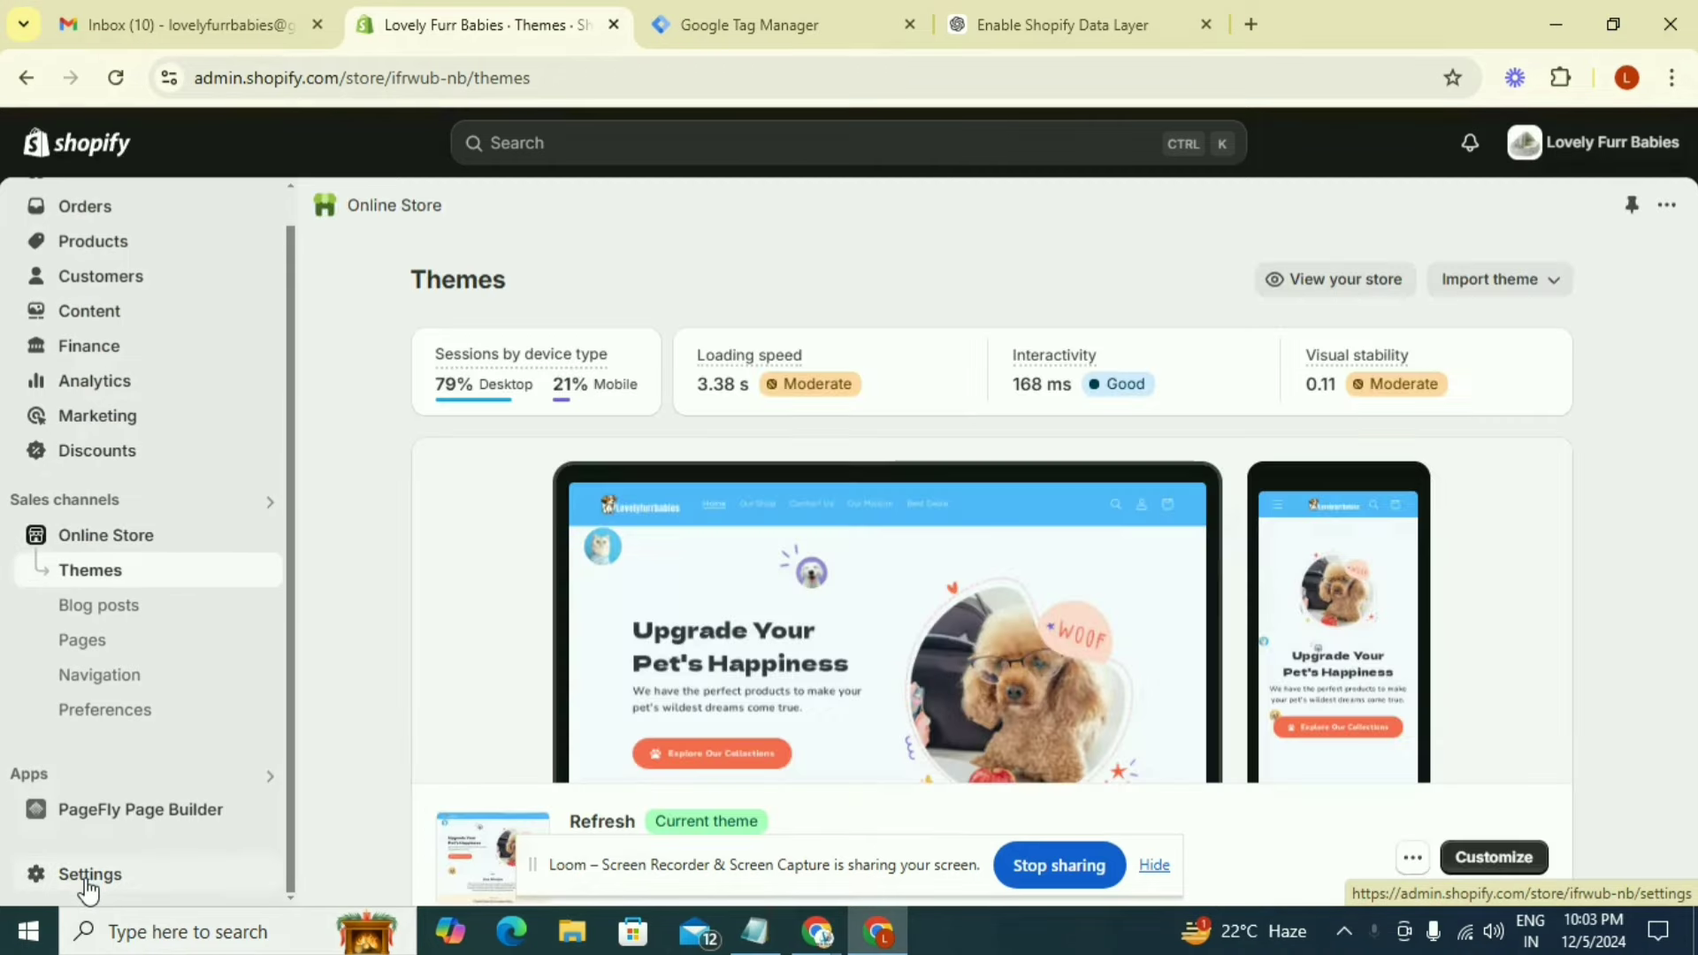
pyautogui.click(88, 880)
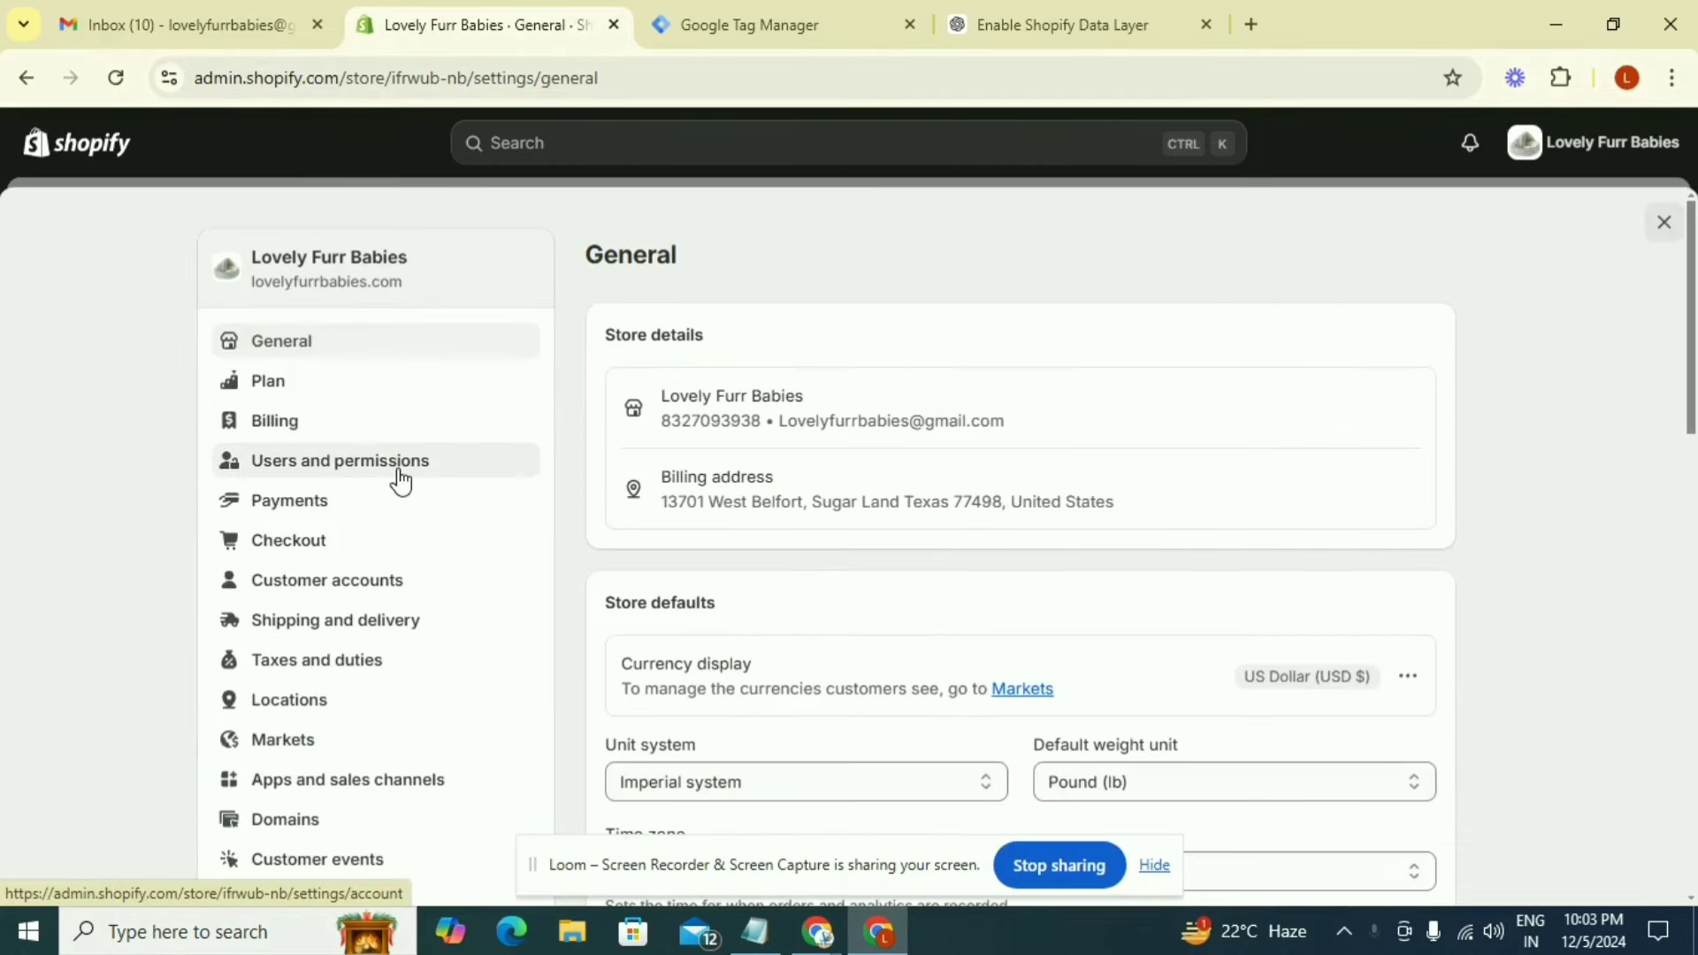
pyautogui.scroll(-3, 401, 480)
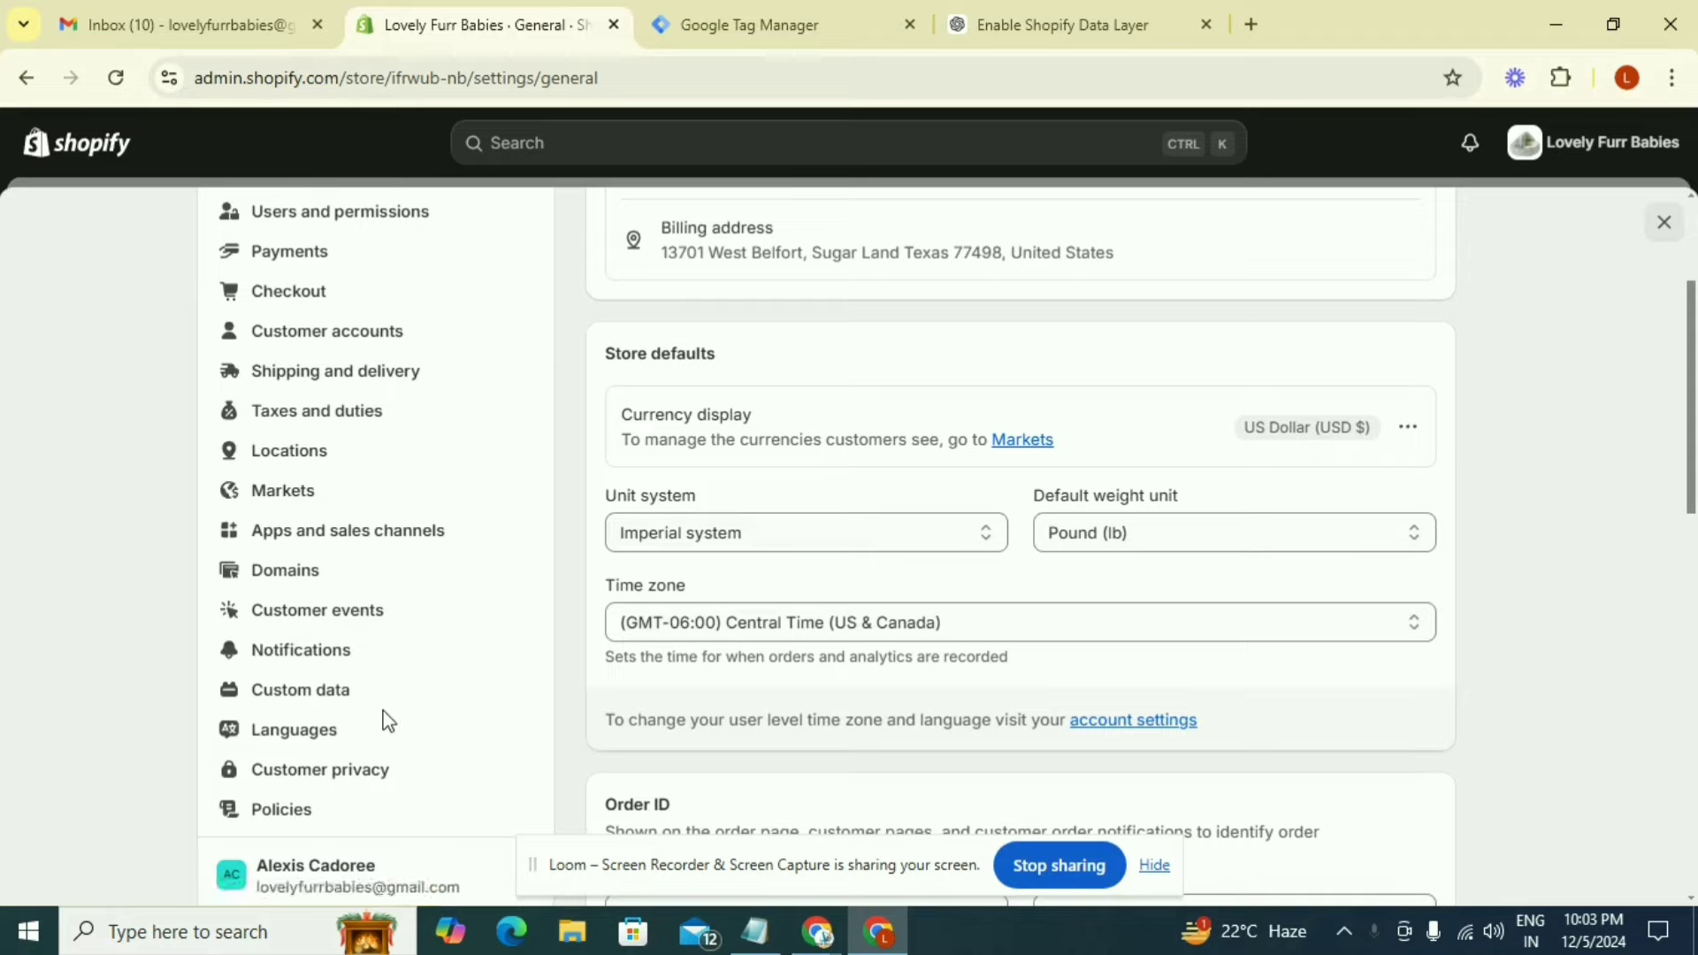
pyautogui.click(360, 621)
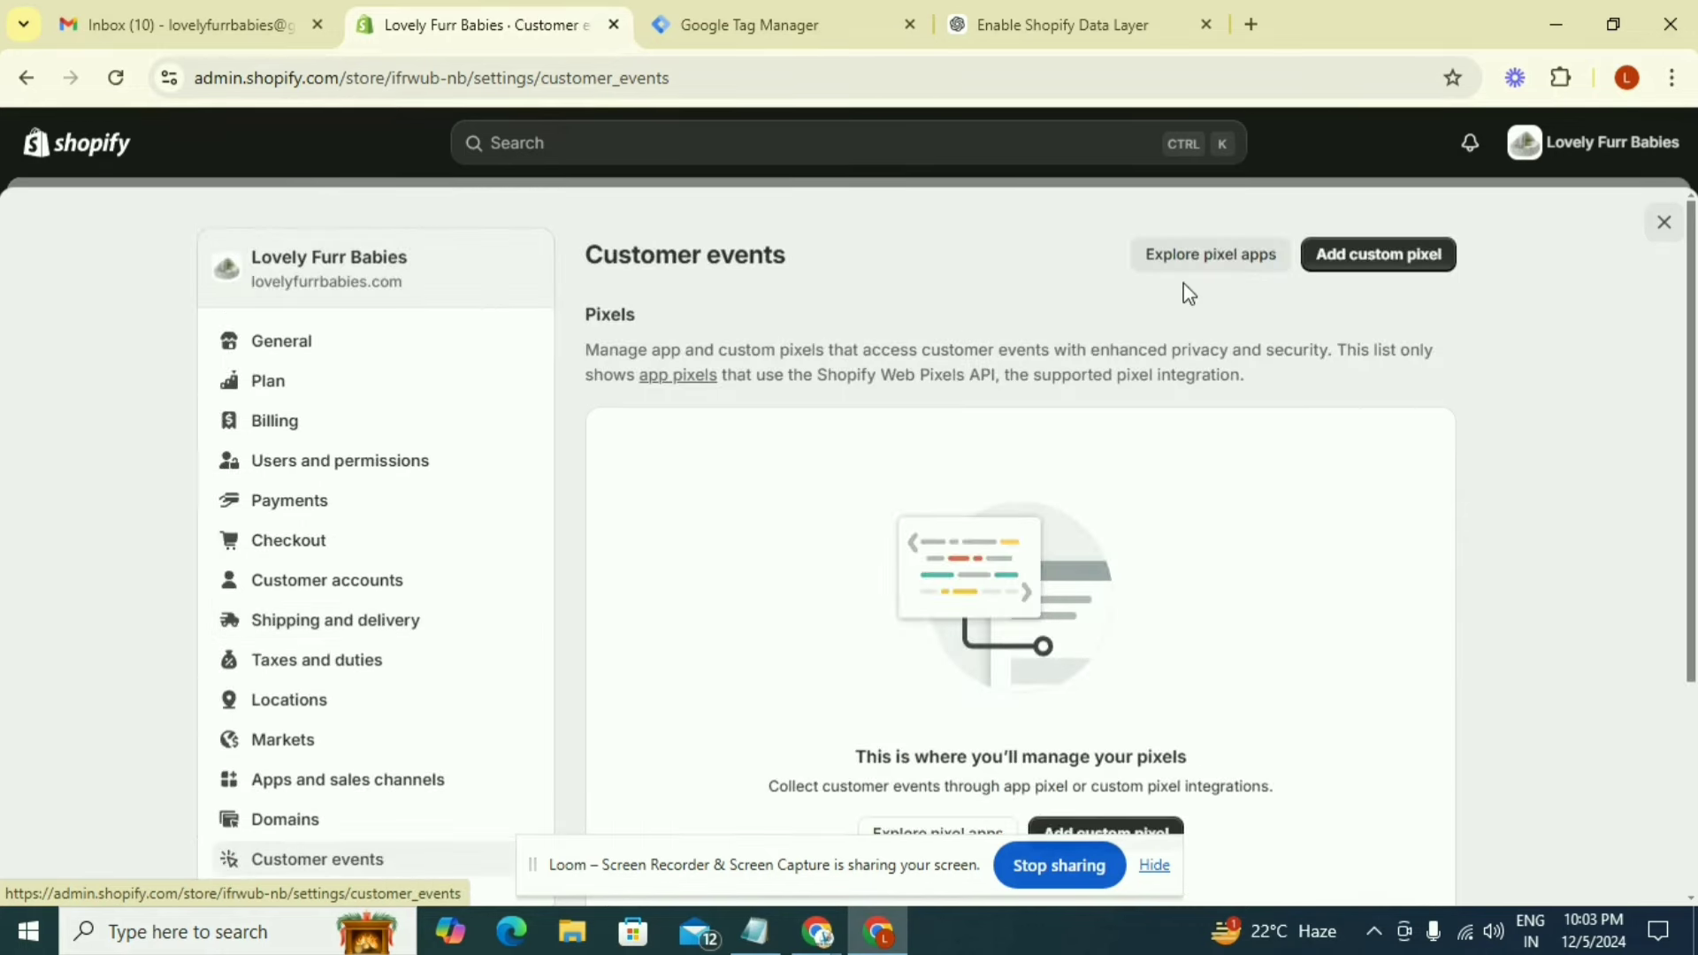
# Add a custom pixel named "Check Out web pixel Code", taking the name from the heading in the GTM data layer article
pyautogui.click(1343, 257)
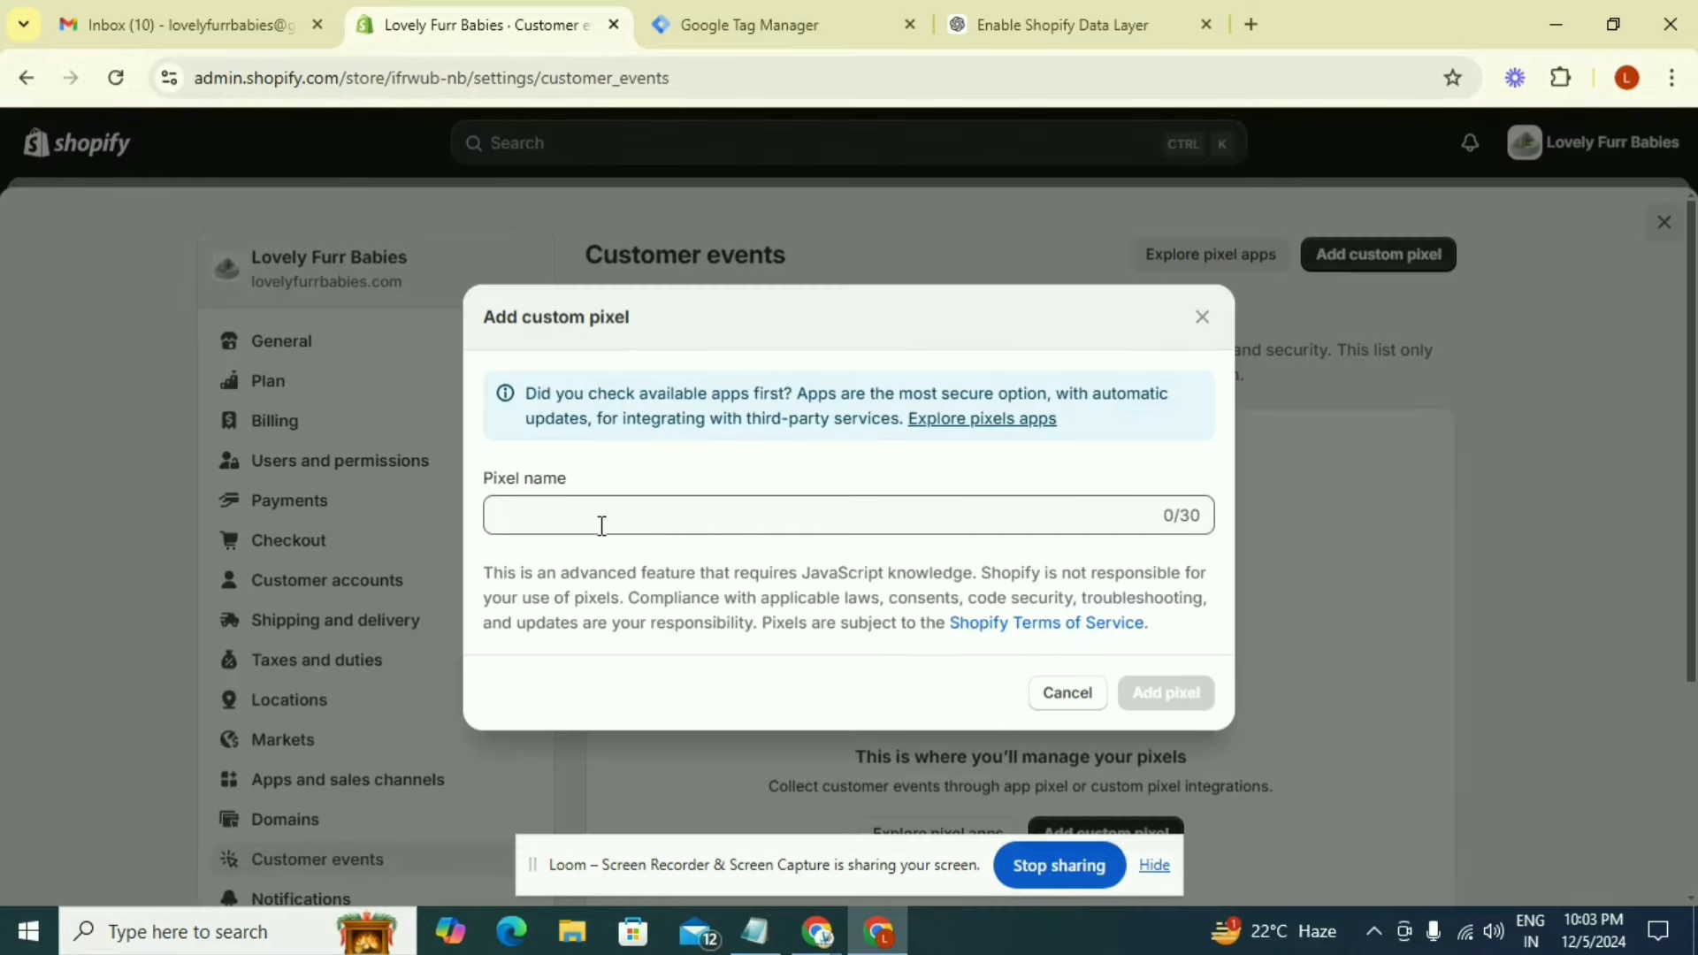
pyautogui.click(818, 931)
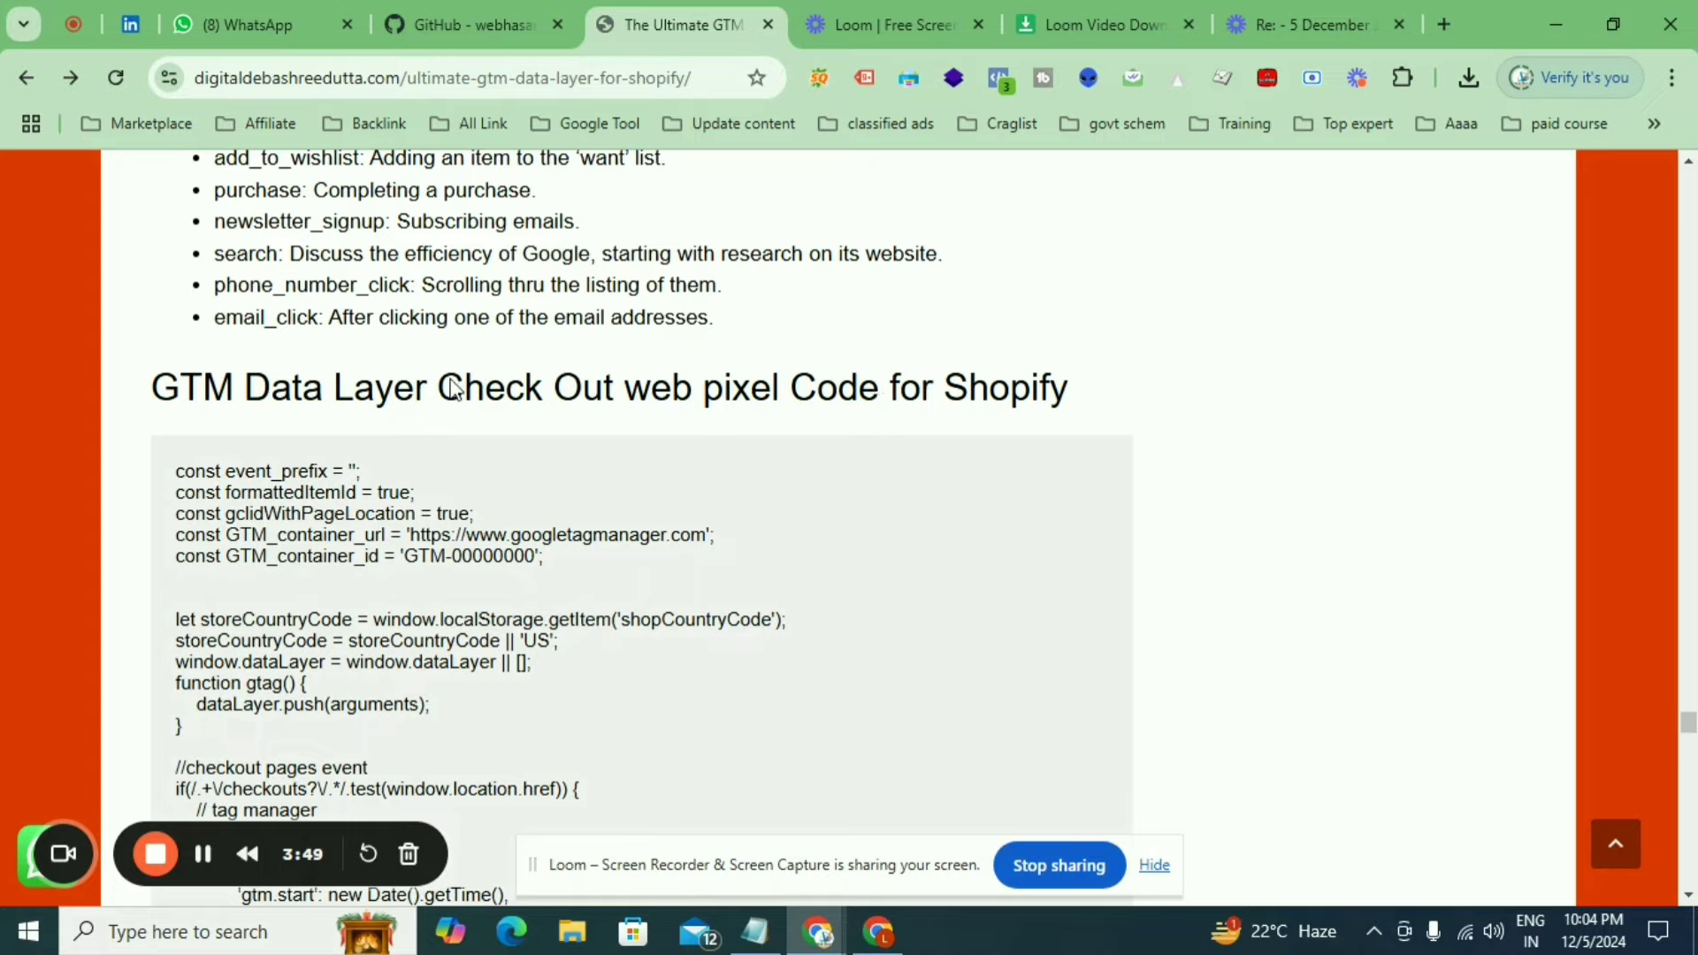
pyautogui.moveTo(440, 389); pyautogui.dragTo(879, 394)
pyautogui.hotkey('ctrl', 'c')
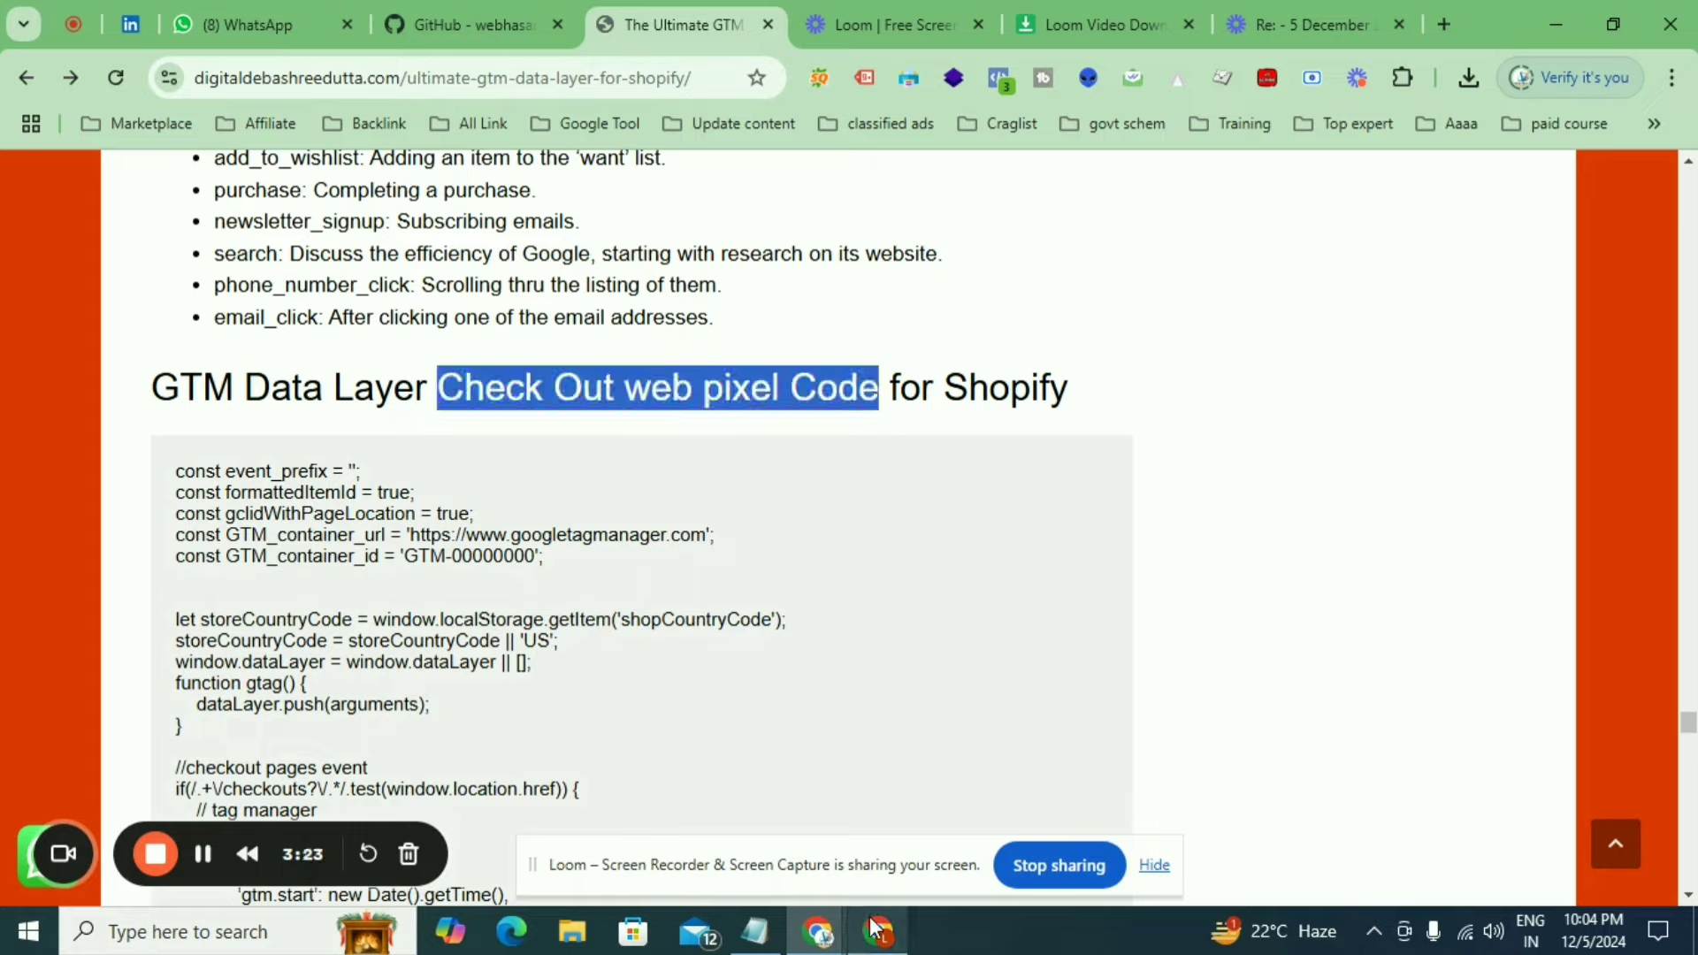
pyautogui.moveTo(874, 926)
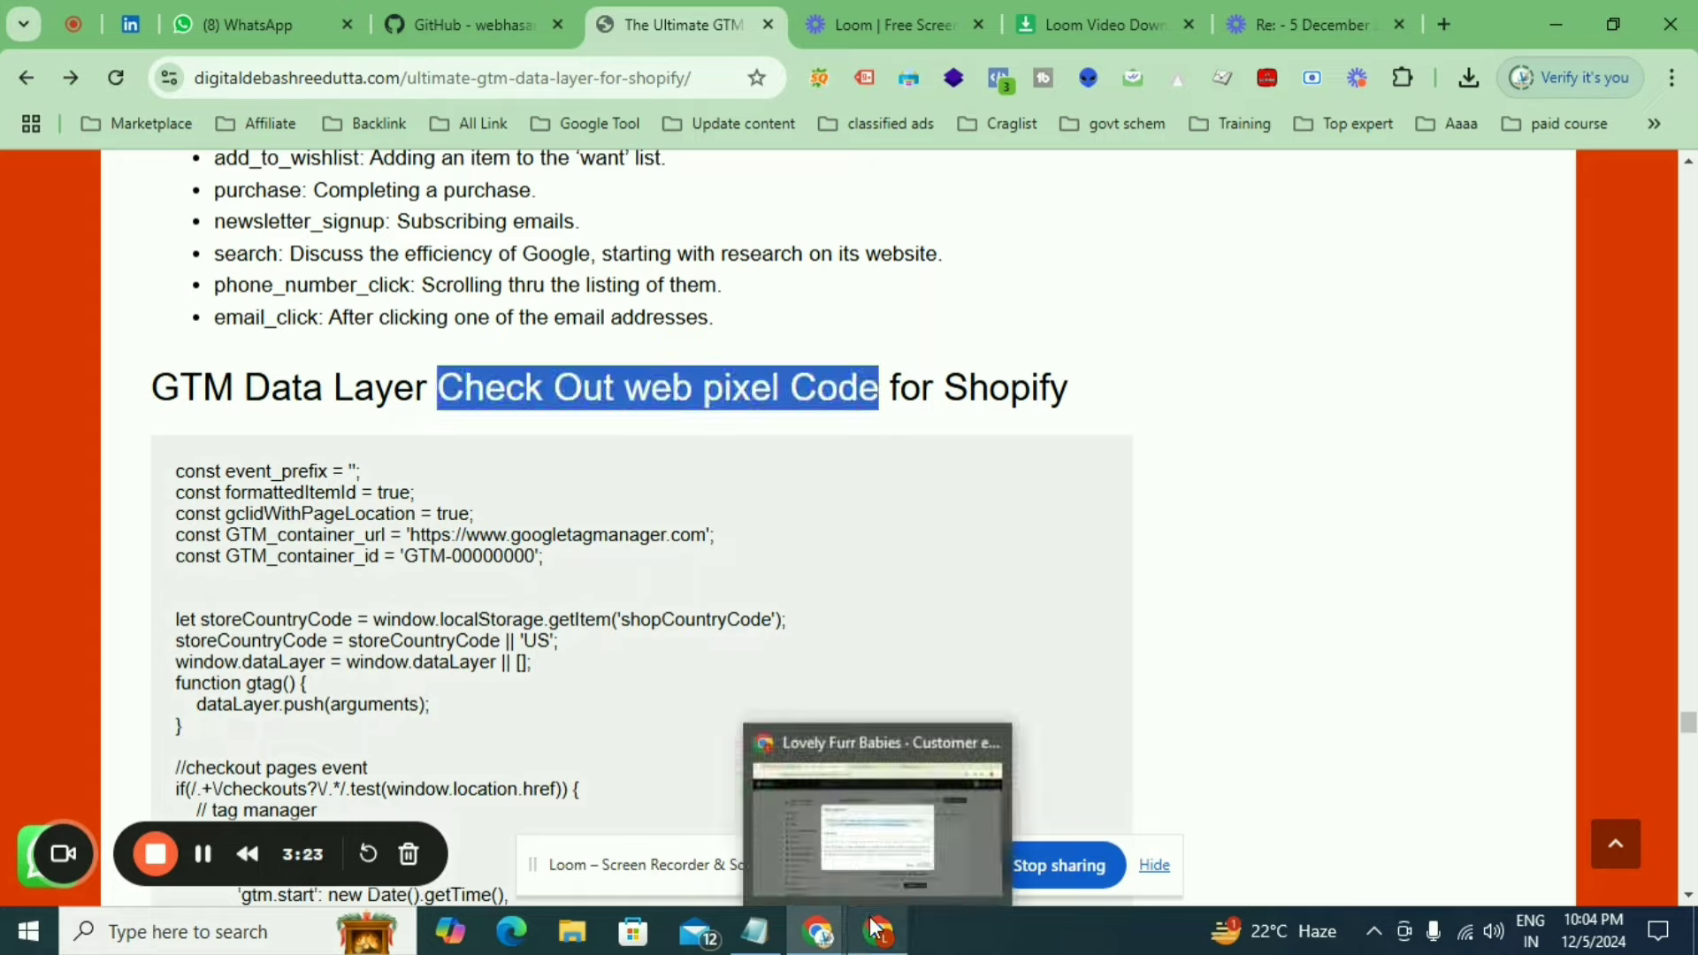
pyautogui.click(889, 824)
pyautogui.click(544, 511)
pyautogui.hotkey('ctrl', 'v')
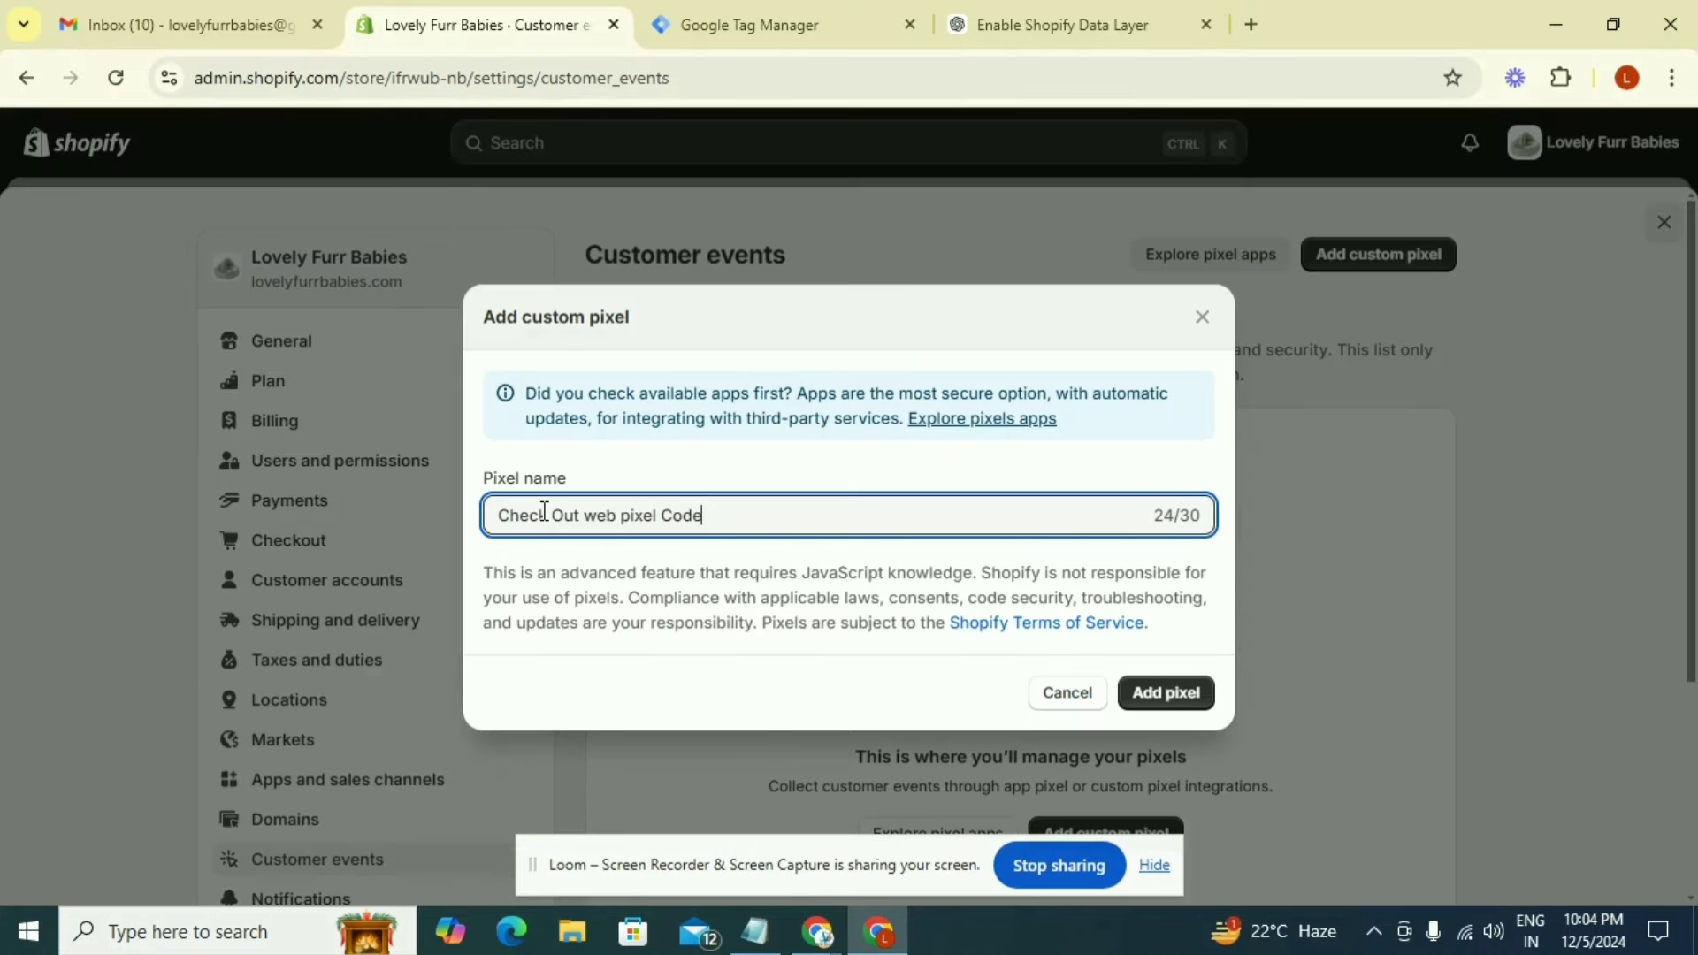
pyautogui.click(1143, 698)
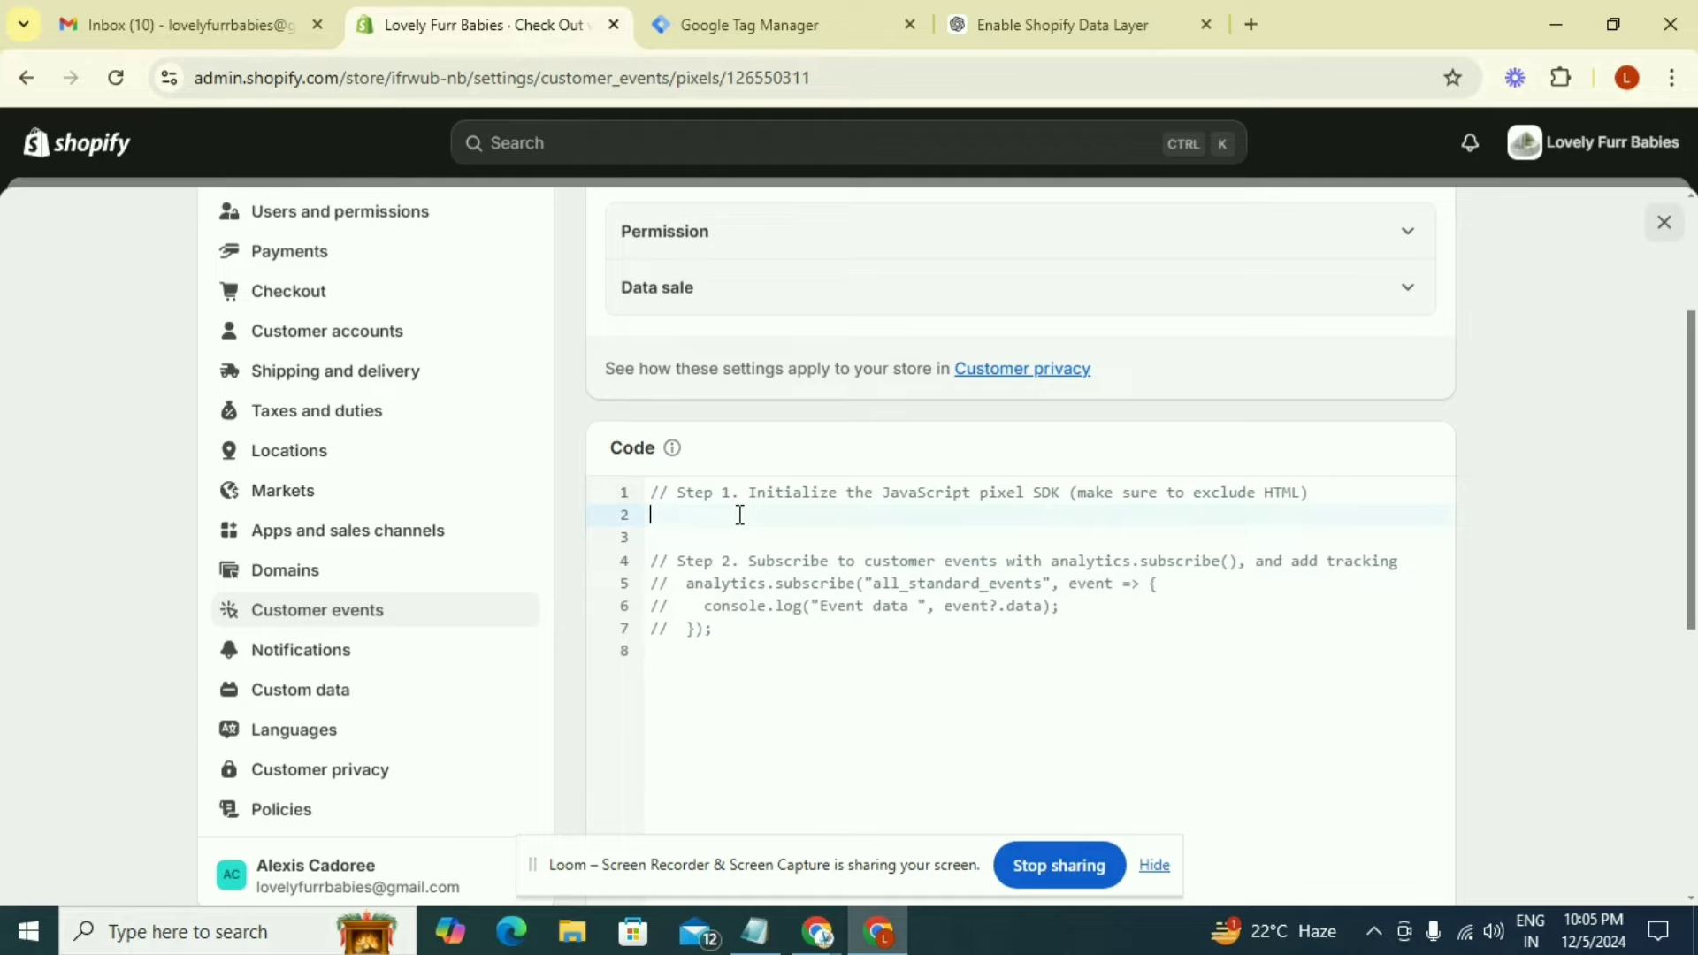
# Replace the pixel's default code with the article's whole GTM Data Layer Check Out web pixel Code for Shopify
pyautogui.hotkey('ctrl', 'a')
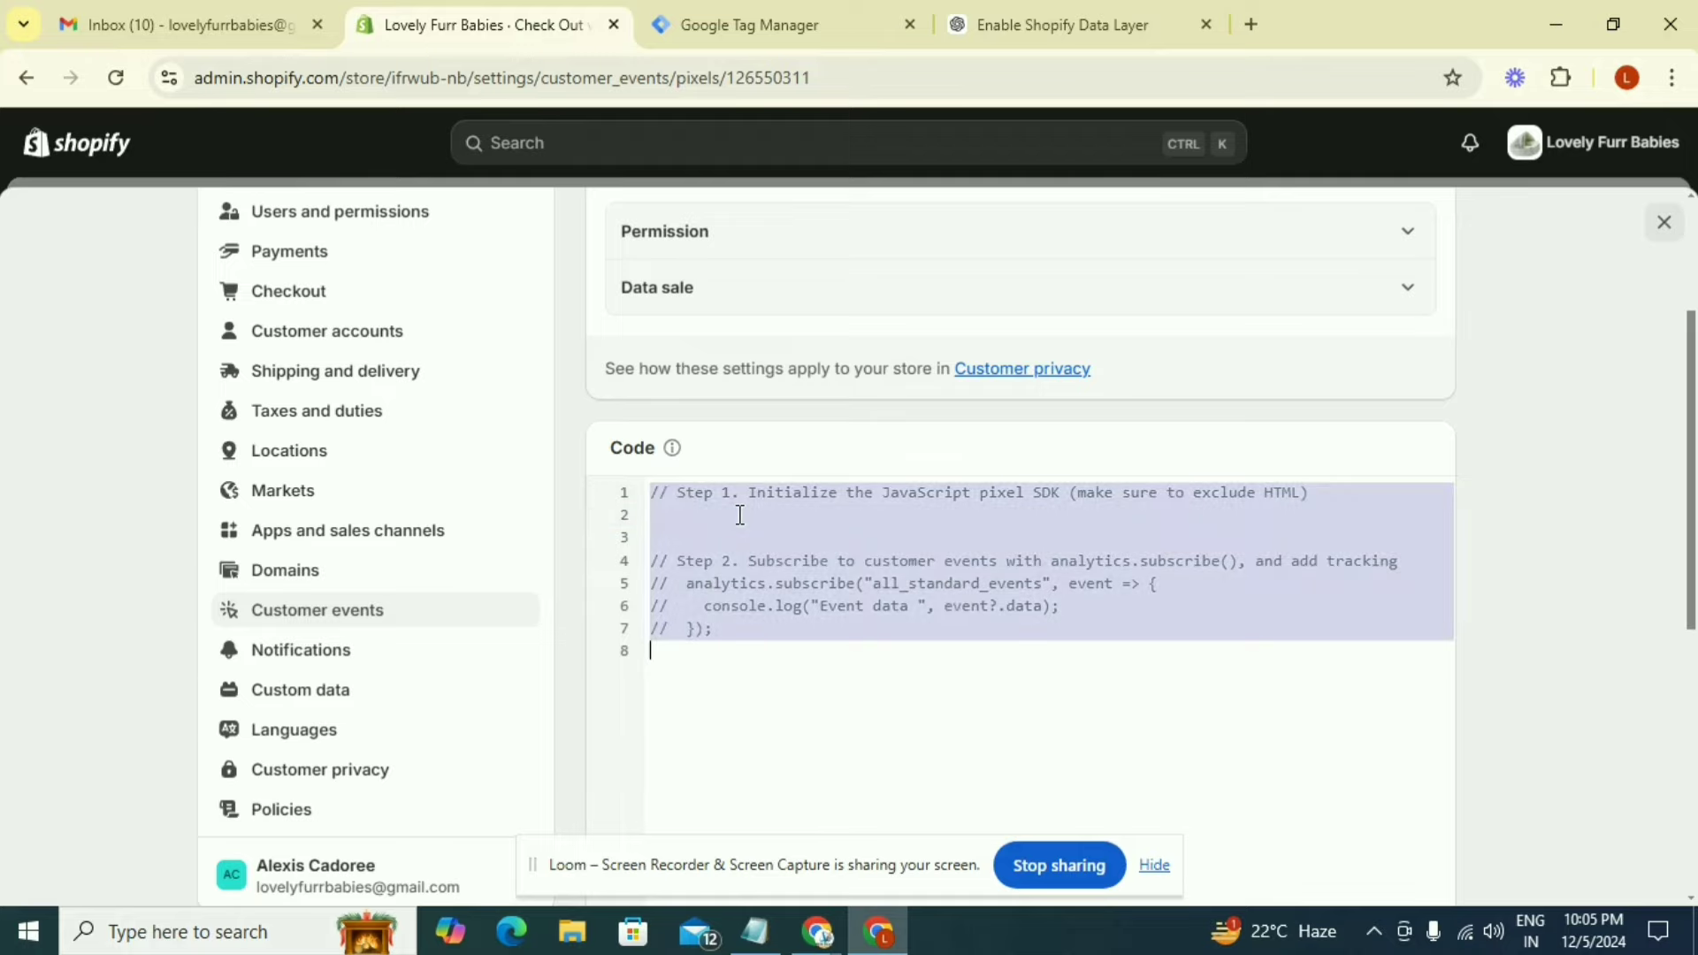
pyautogui.press('BackSpace')
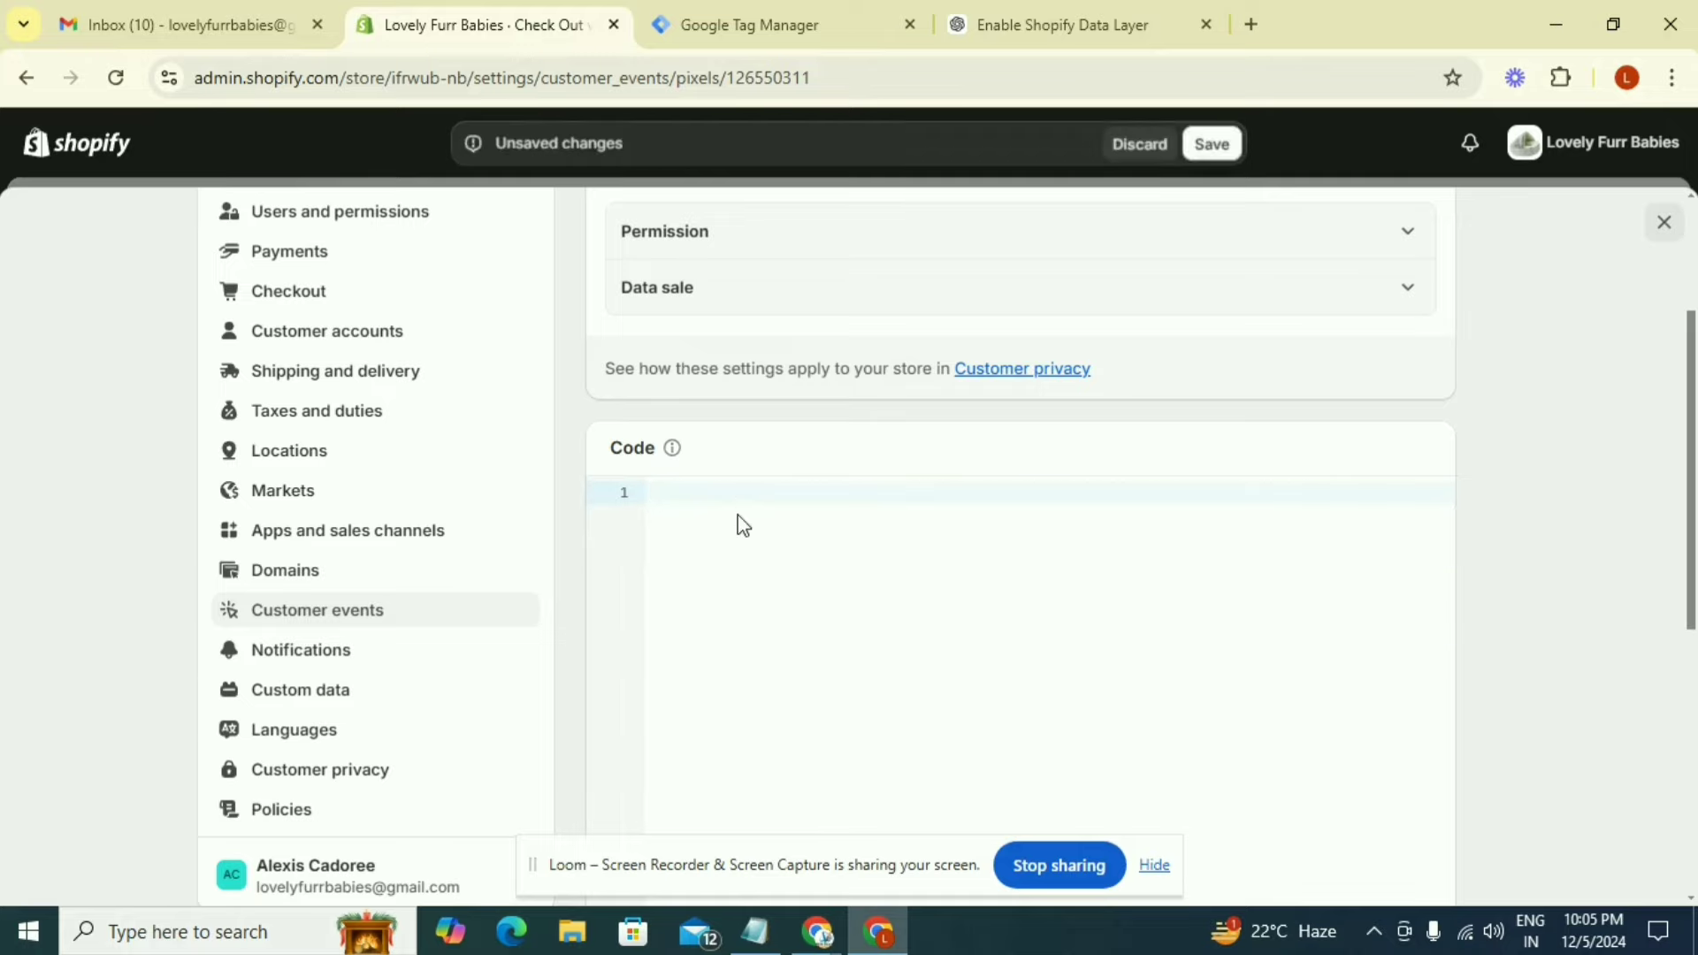
pyautogui.moveTo(817, 946)
pyautogui.click(754, 858)
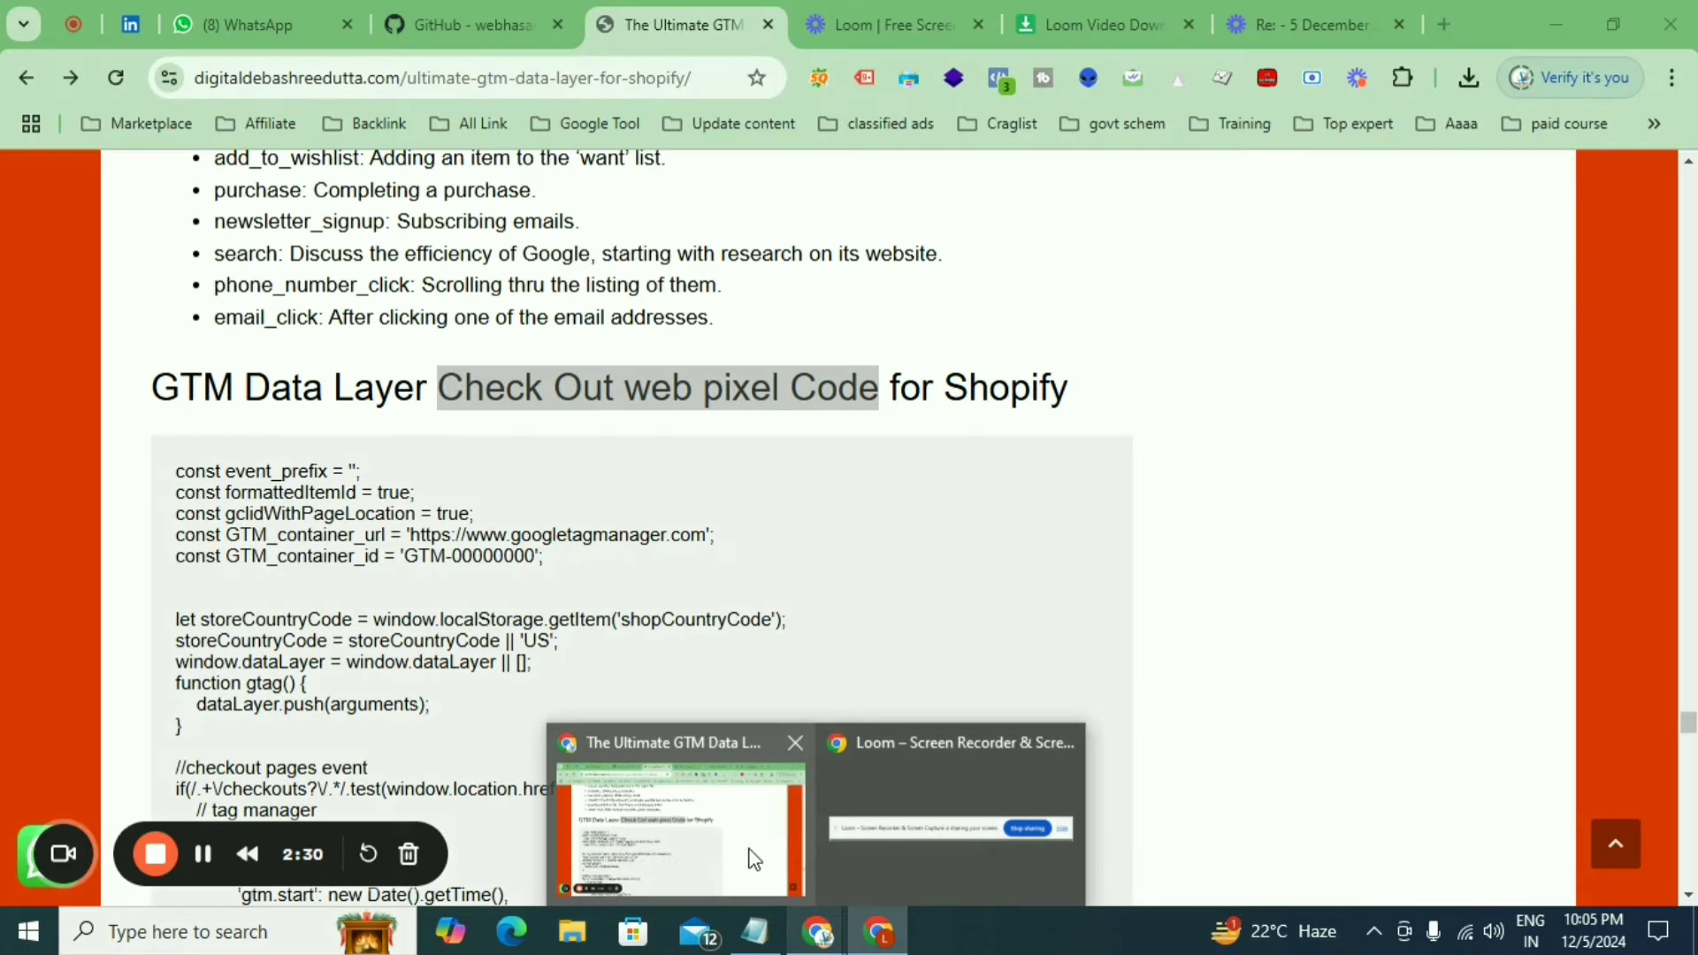
pyautogui.click(176, 470)
pyautogui.moveTo(187, 469); pyautogui.dragTo(363, 555)
pyautogui.scroll(-4, 265, 545)
pyautogui.scroll(-7, 265, 545)
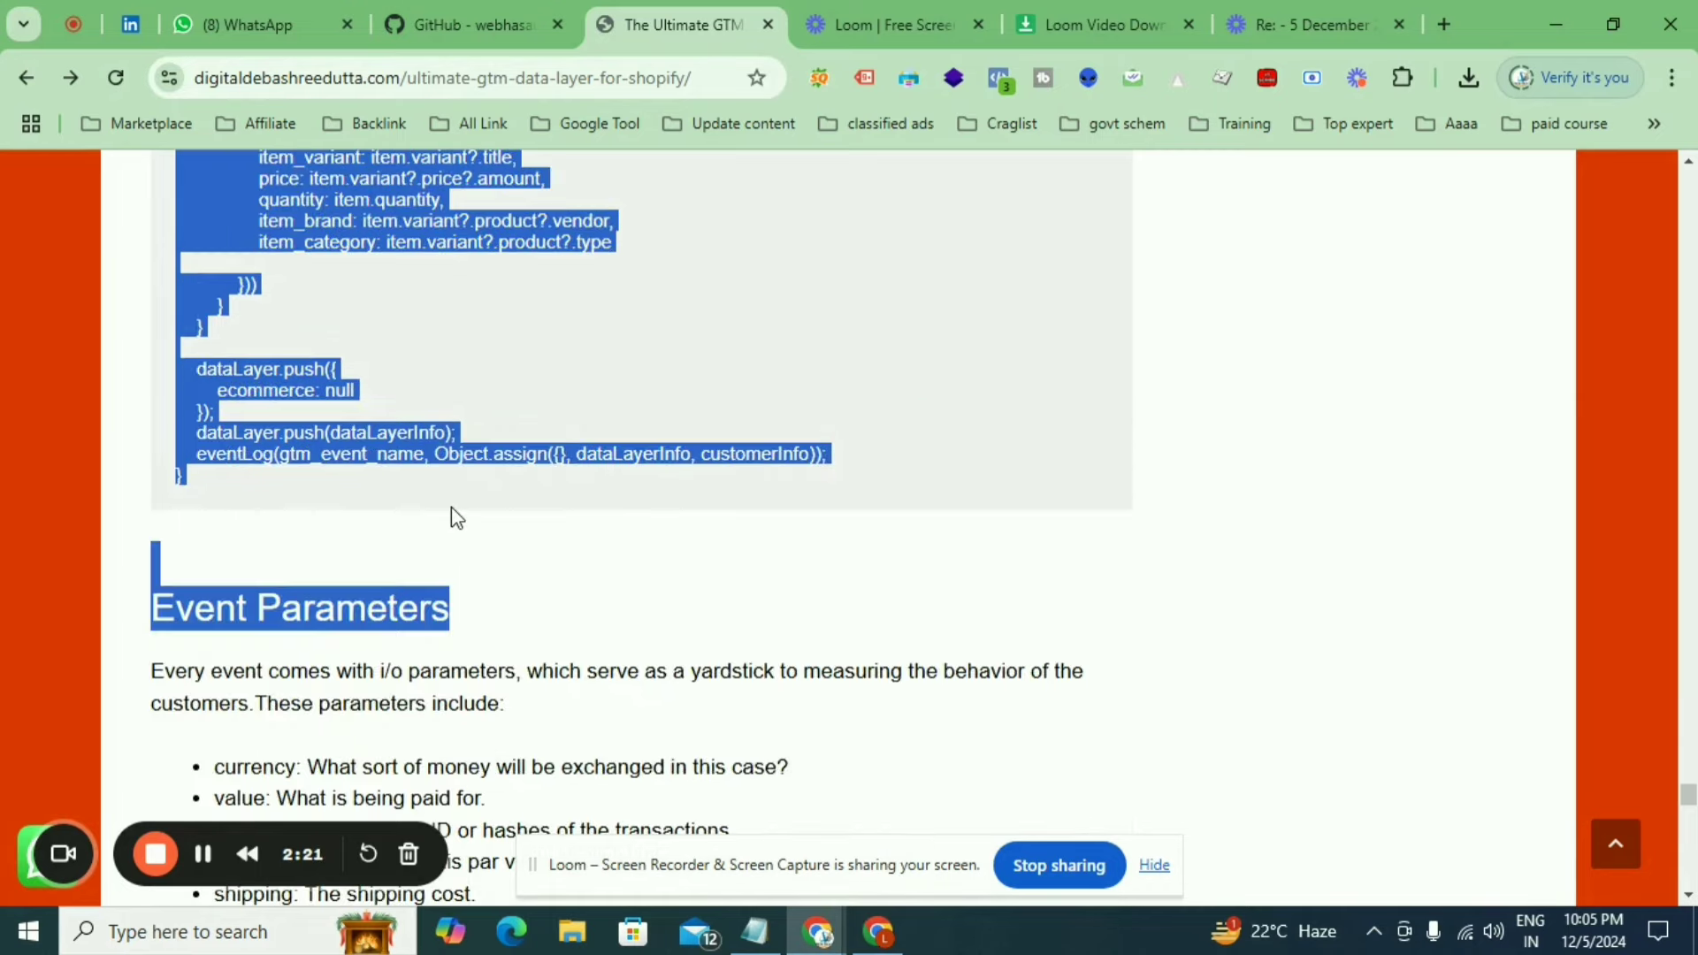
pyautogui.moveTo(451, 507); pyautogui.dragTo(451, 507)
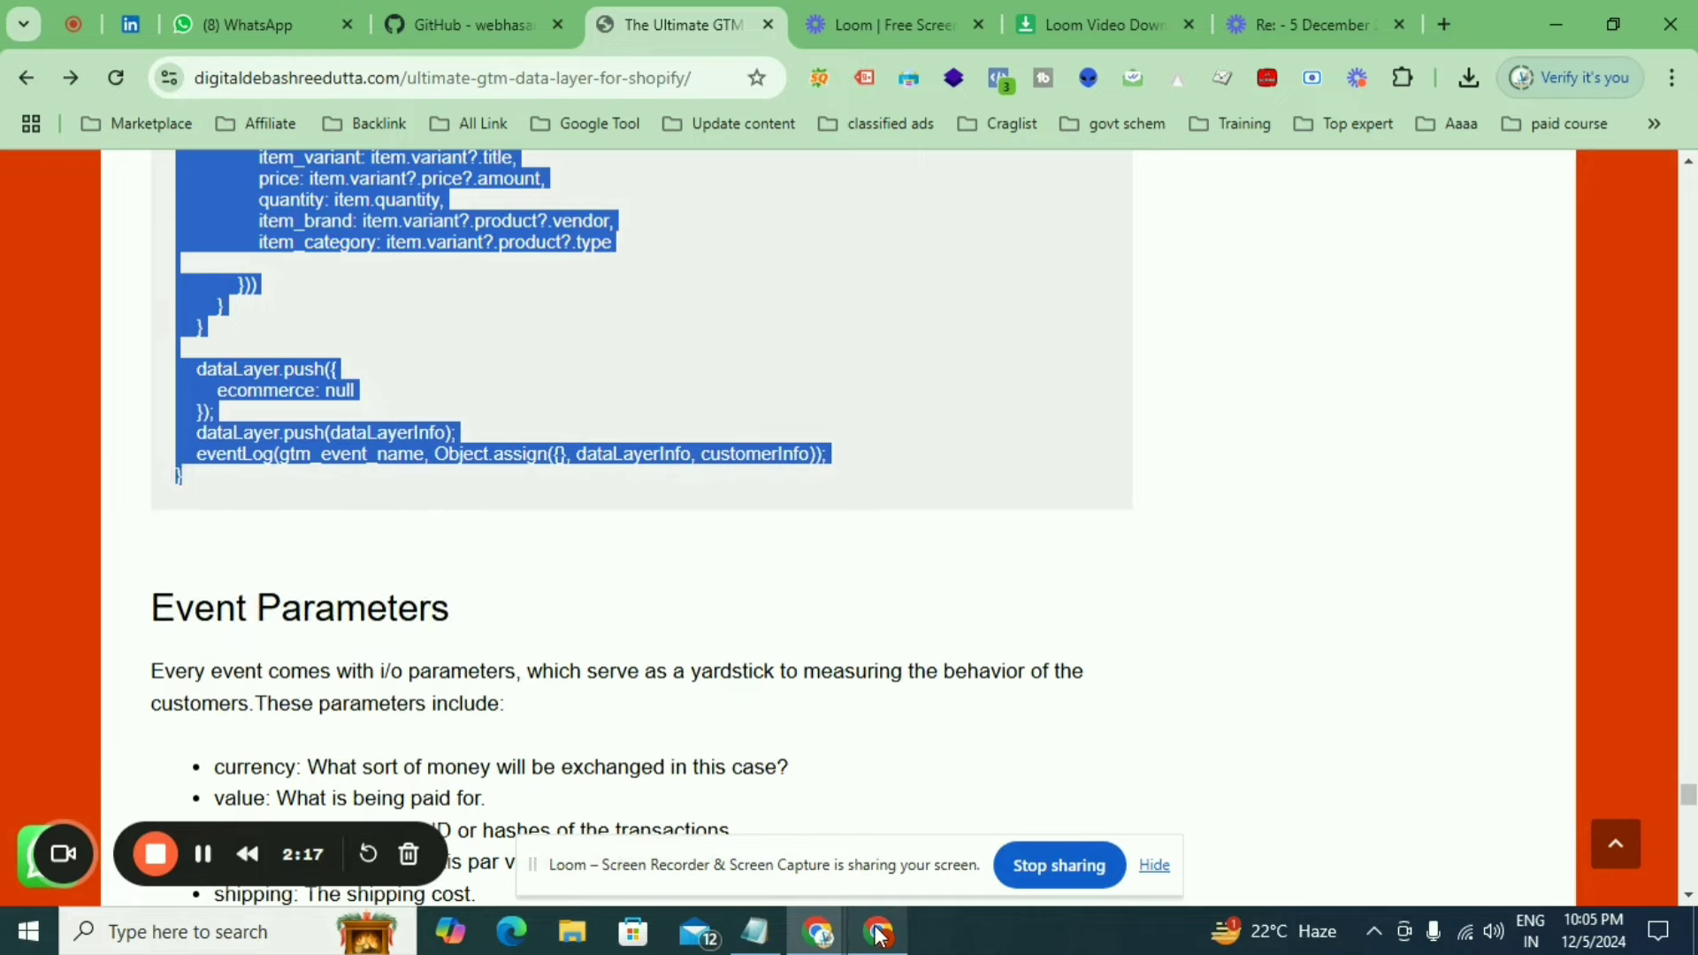
pyautogui.moveTo(878, 933)
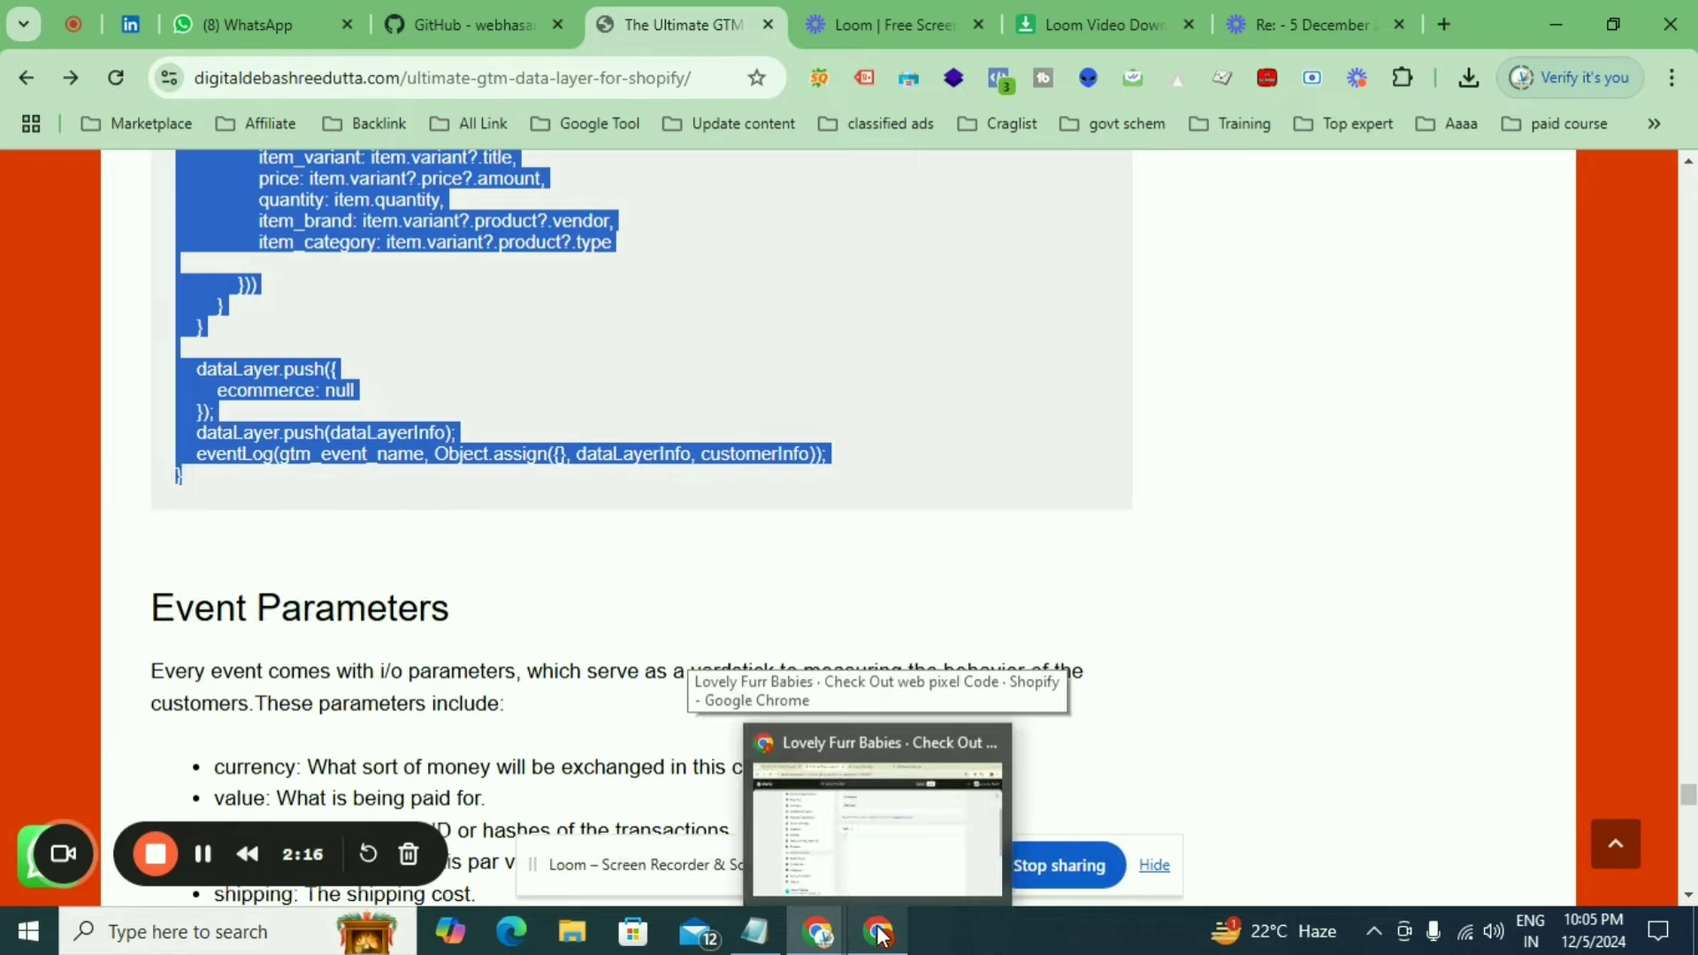
pyautogui.click(890, 849)
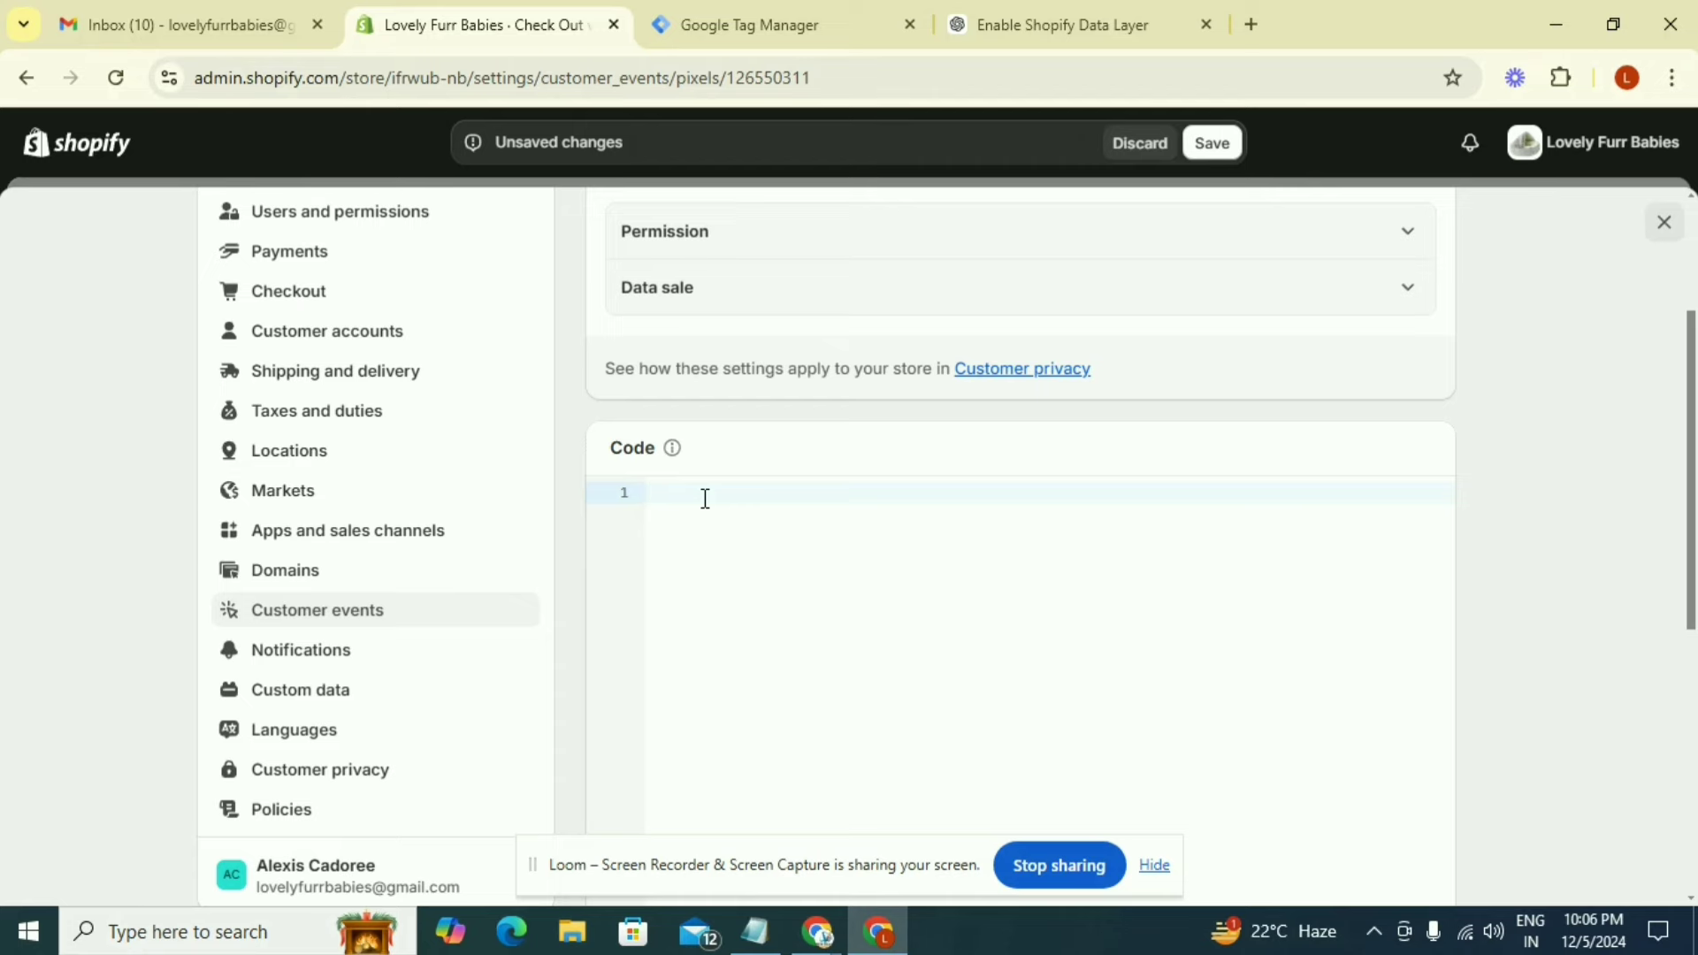
pyautogui.hotkey('ctrl', 'v')
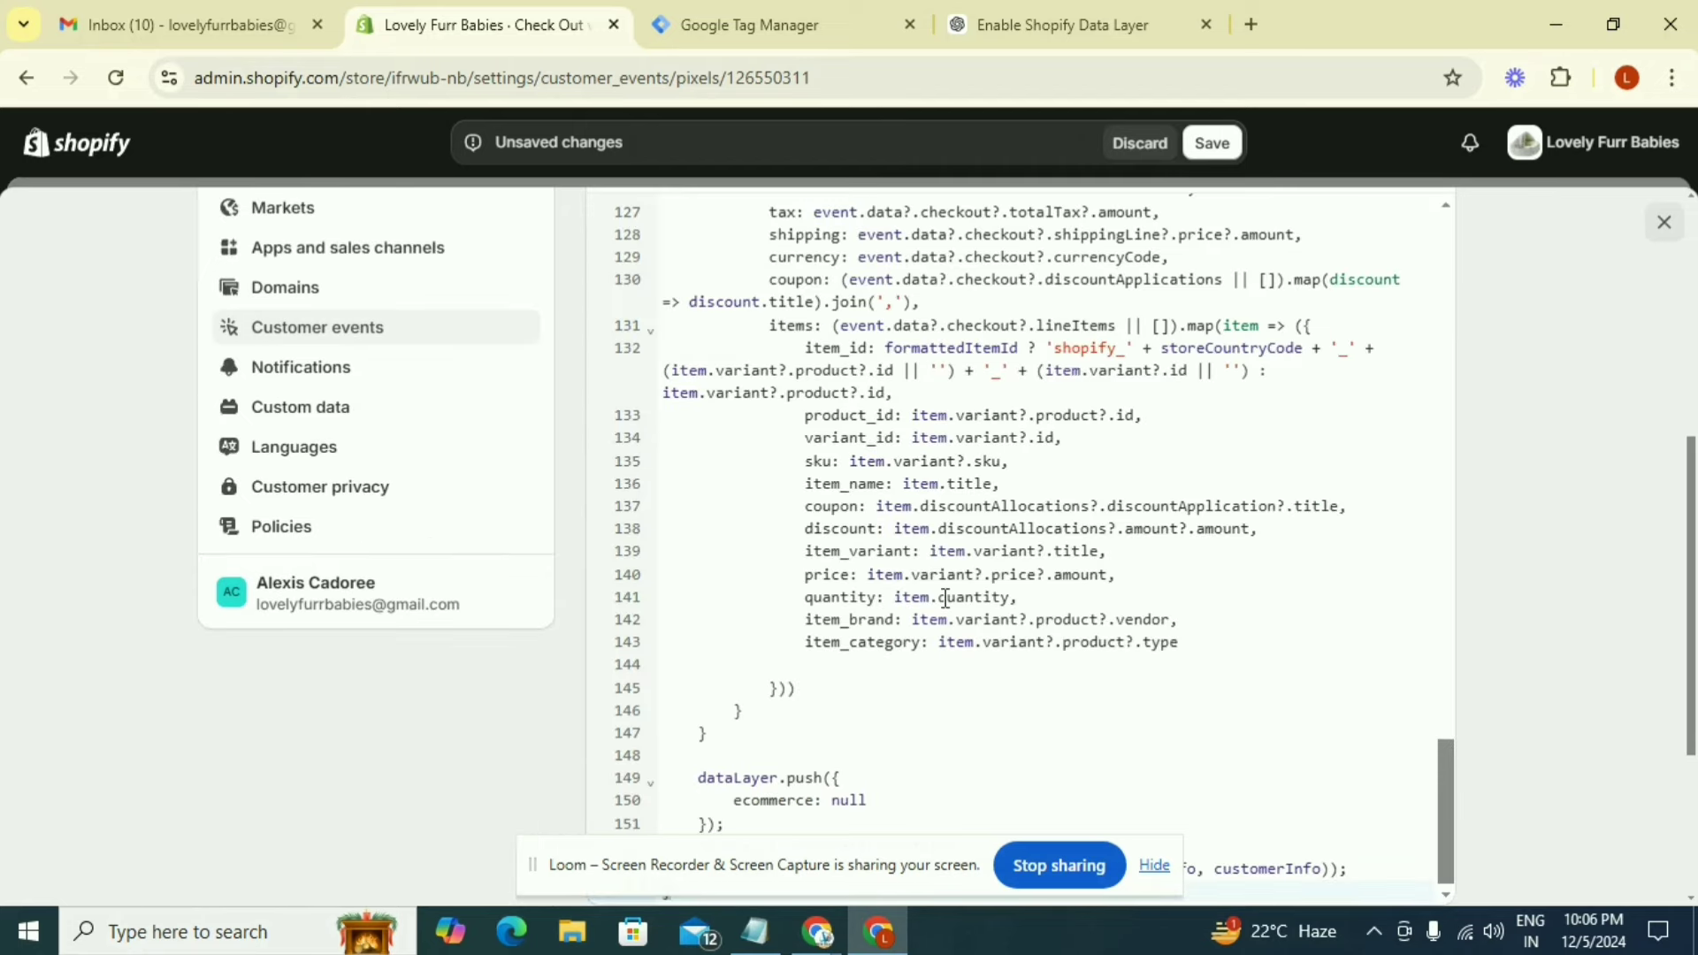
# Replace the placeholder GTM_container_id value in the pixel code with the Web Container's ID copied from Google Tag Manager, and save the pixel
pyautogui.scroll(20, 943, 597)
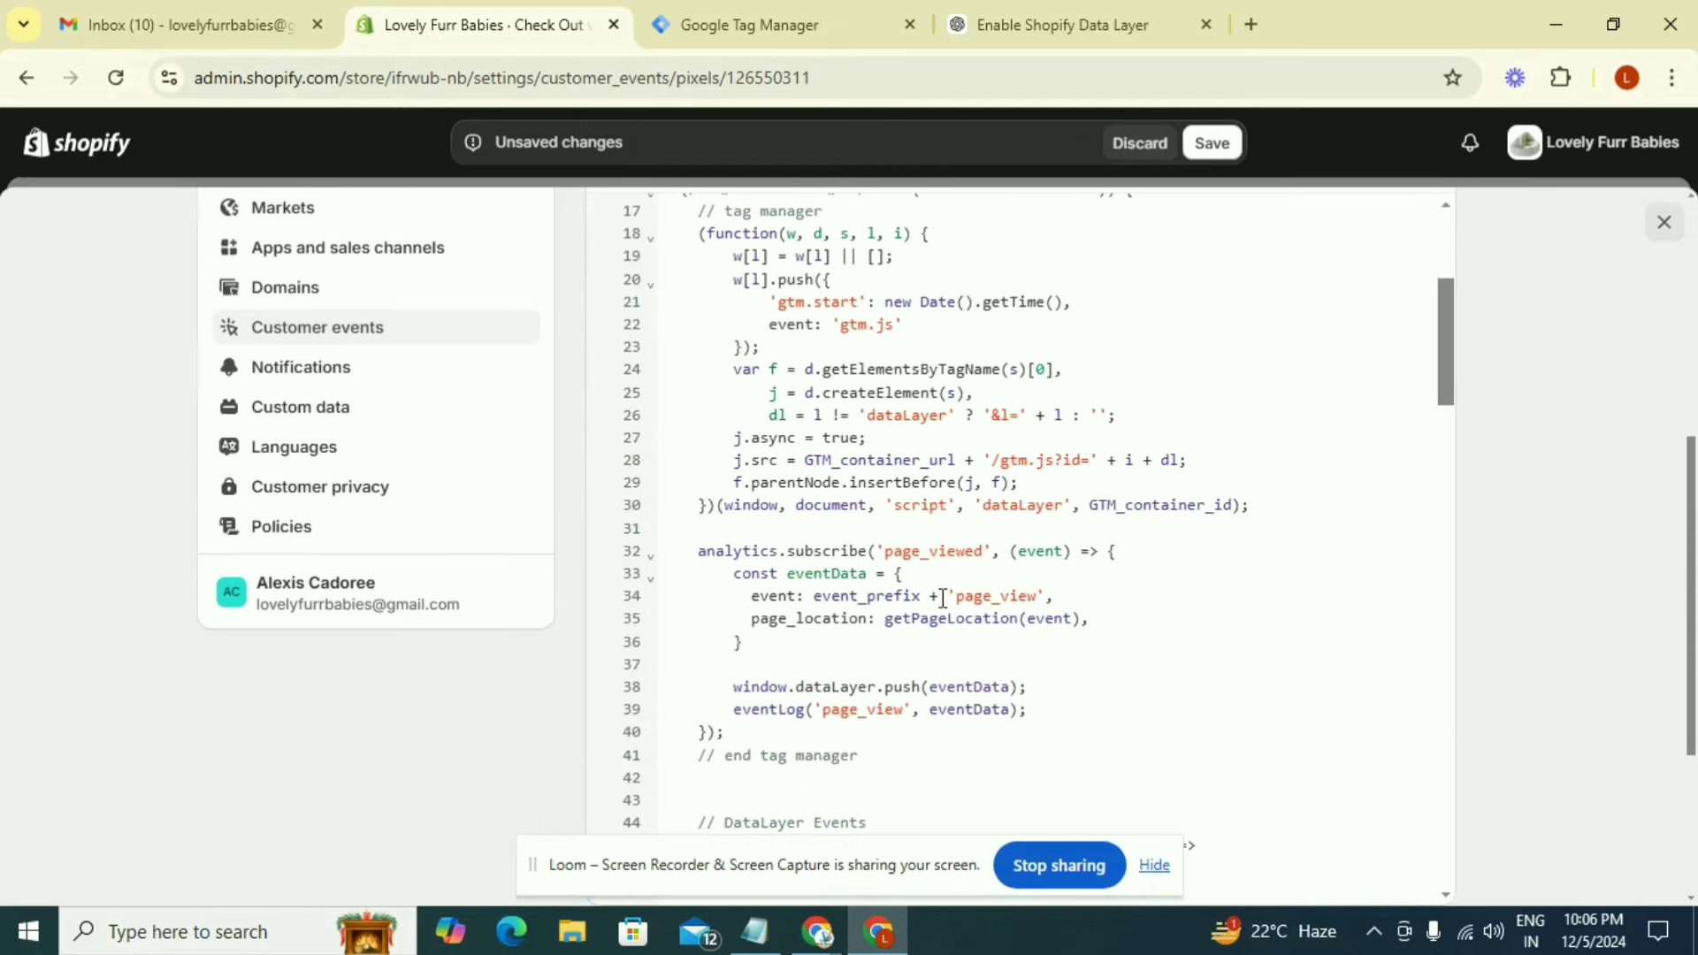
pyautogui.scroll(4, 943, 598)
pyautogui.scroll(2, 942, 598)
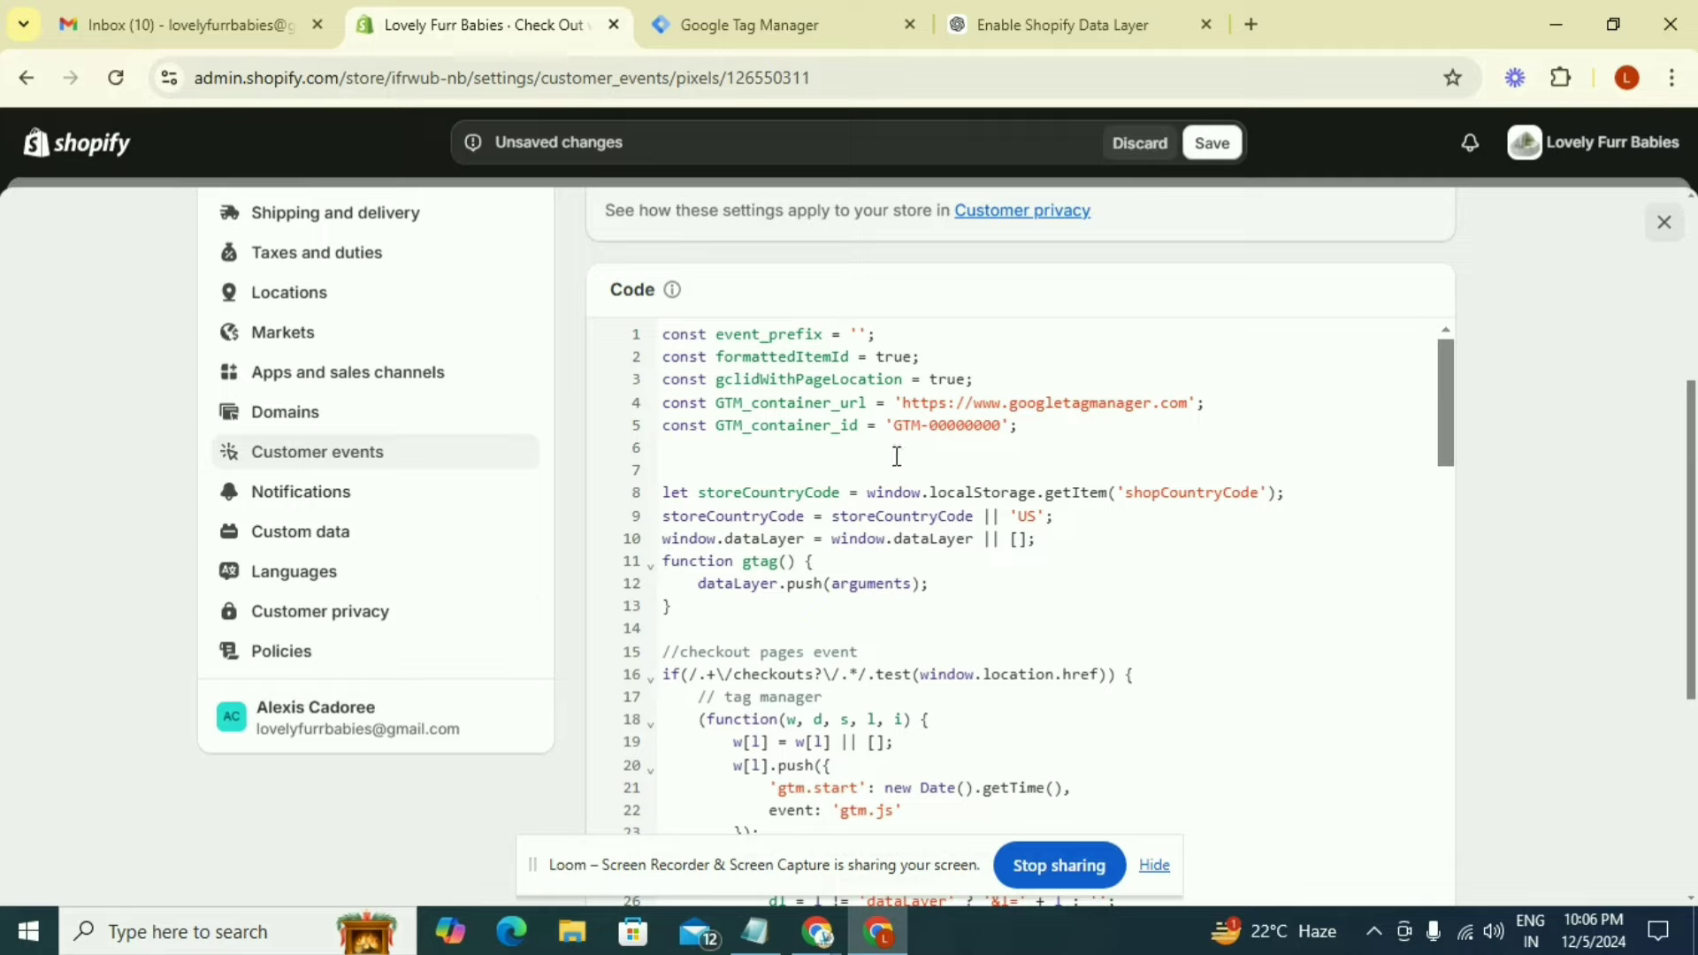
pyautogui.moveTo(895, 429); pyautogui.dragTo(1002, 427)
pyautogui.press('BackSpace')
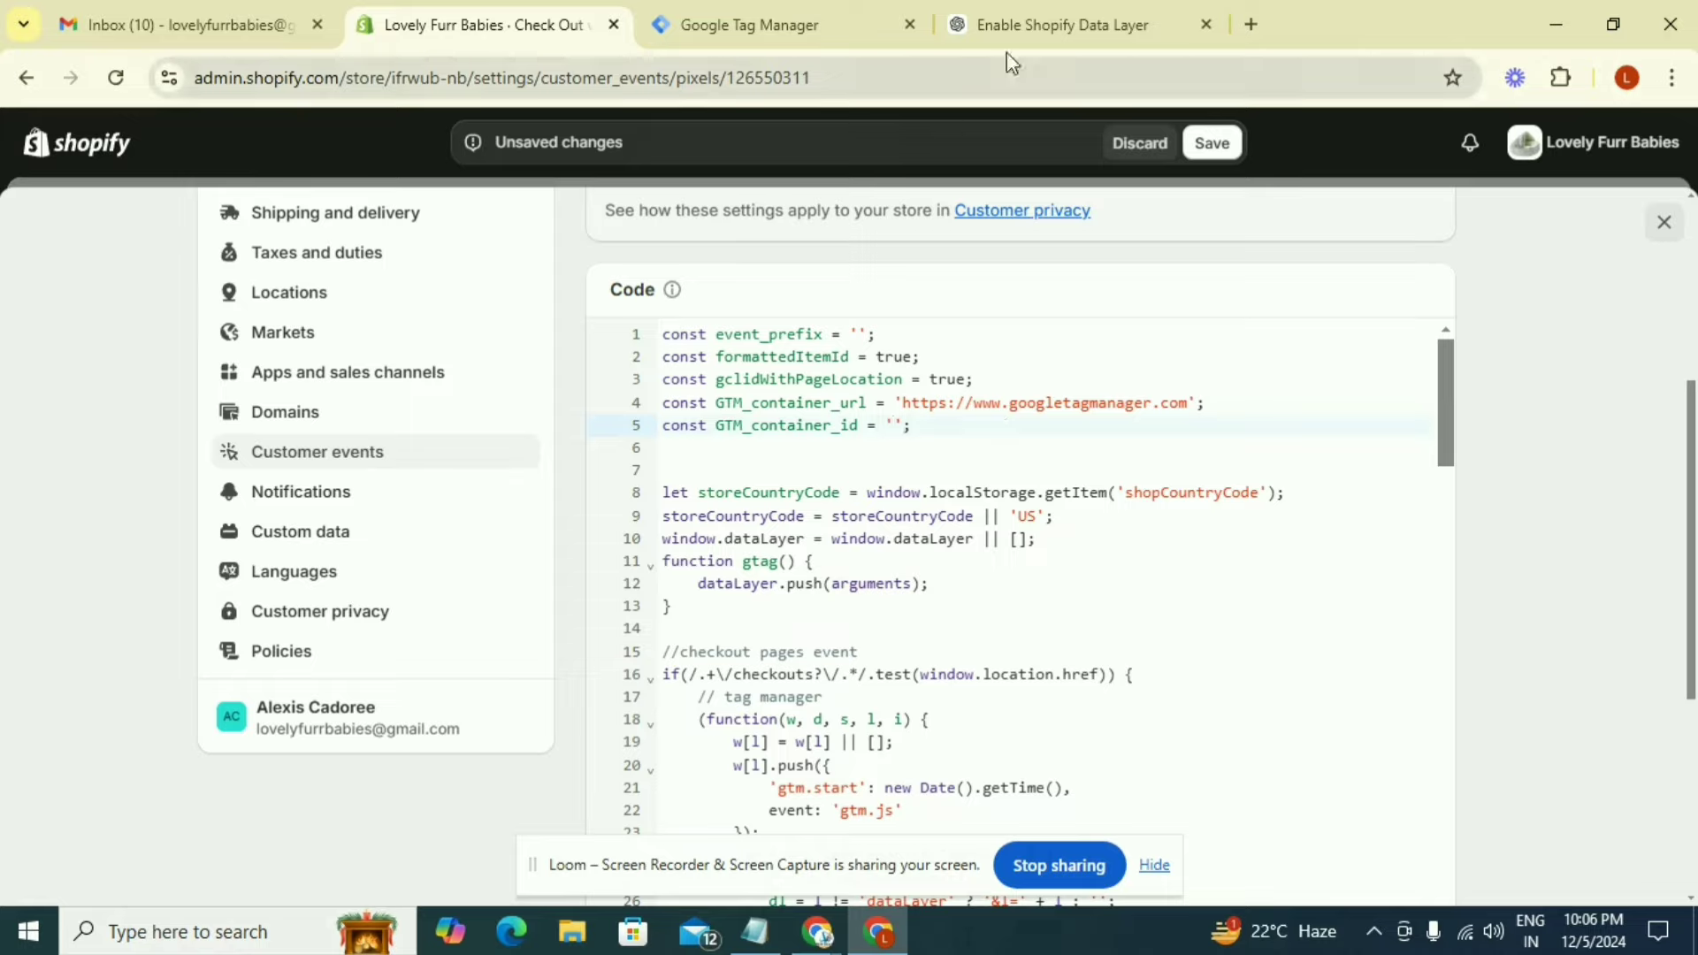
pyautogui.click(799, 41)
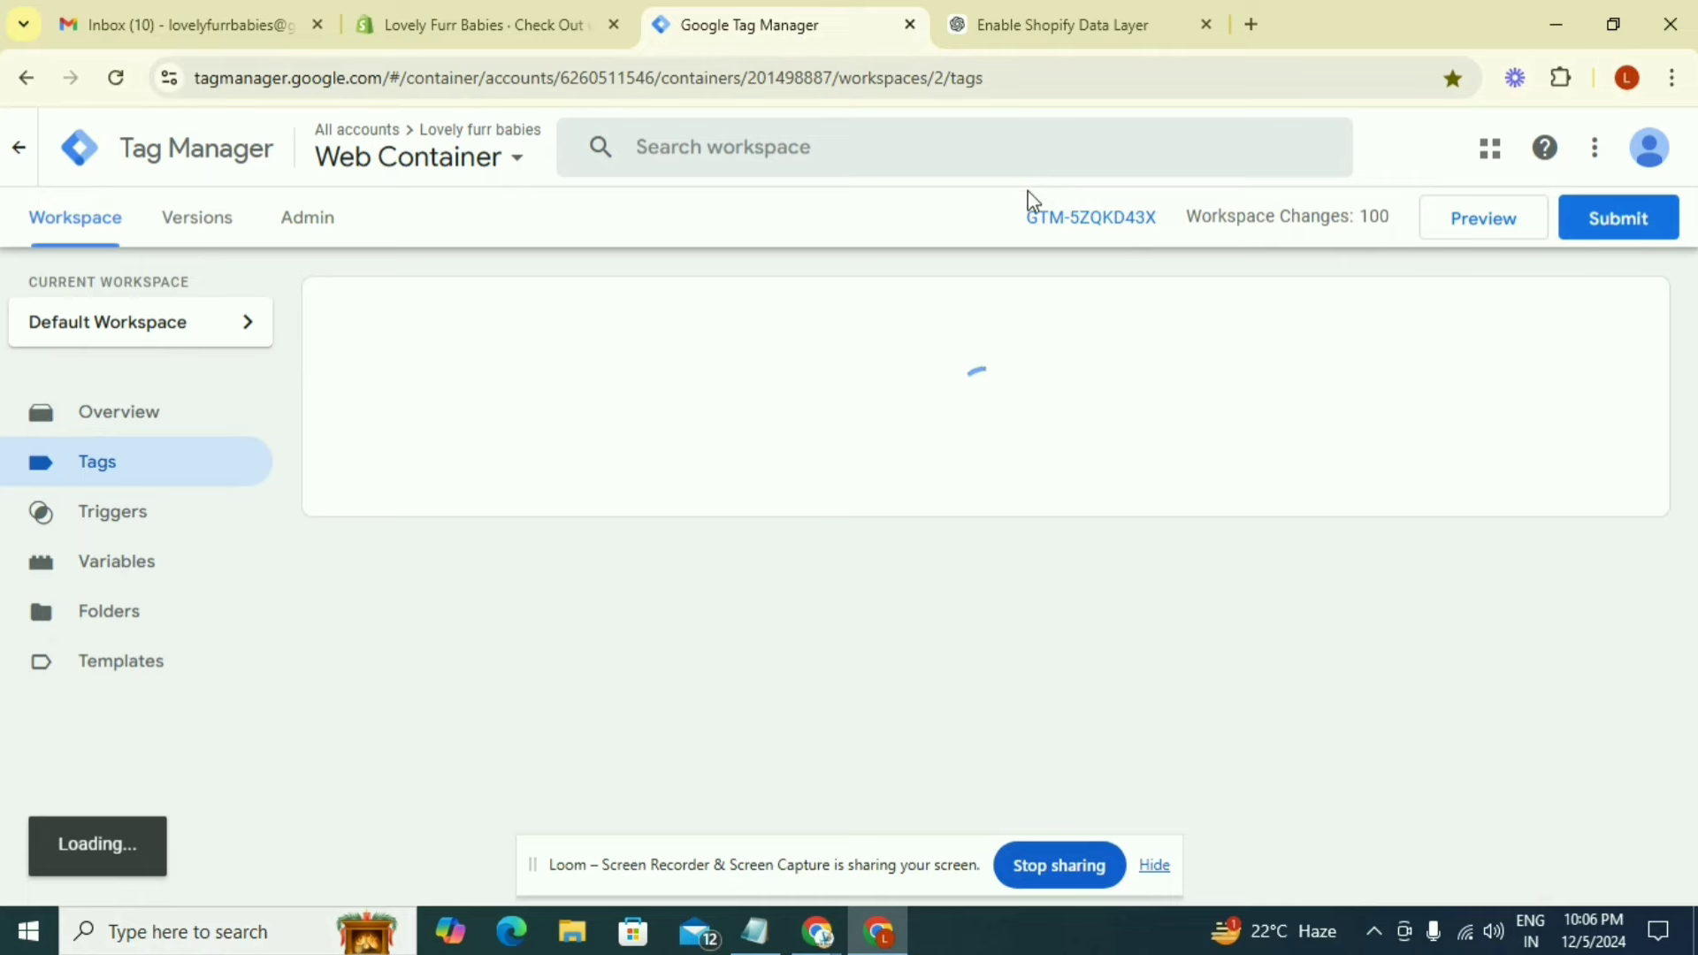
pyautogui.moveTo(1028, 212); pyautogui.dragTo(1163, 232)
pyautogui.hotkey('ctrl', 'c')
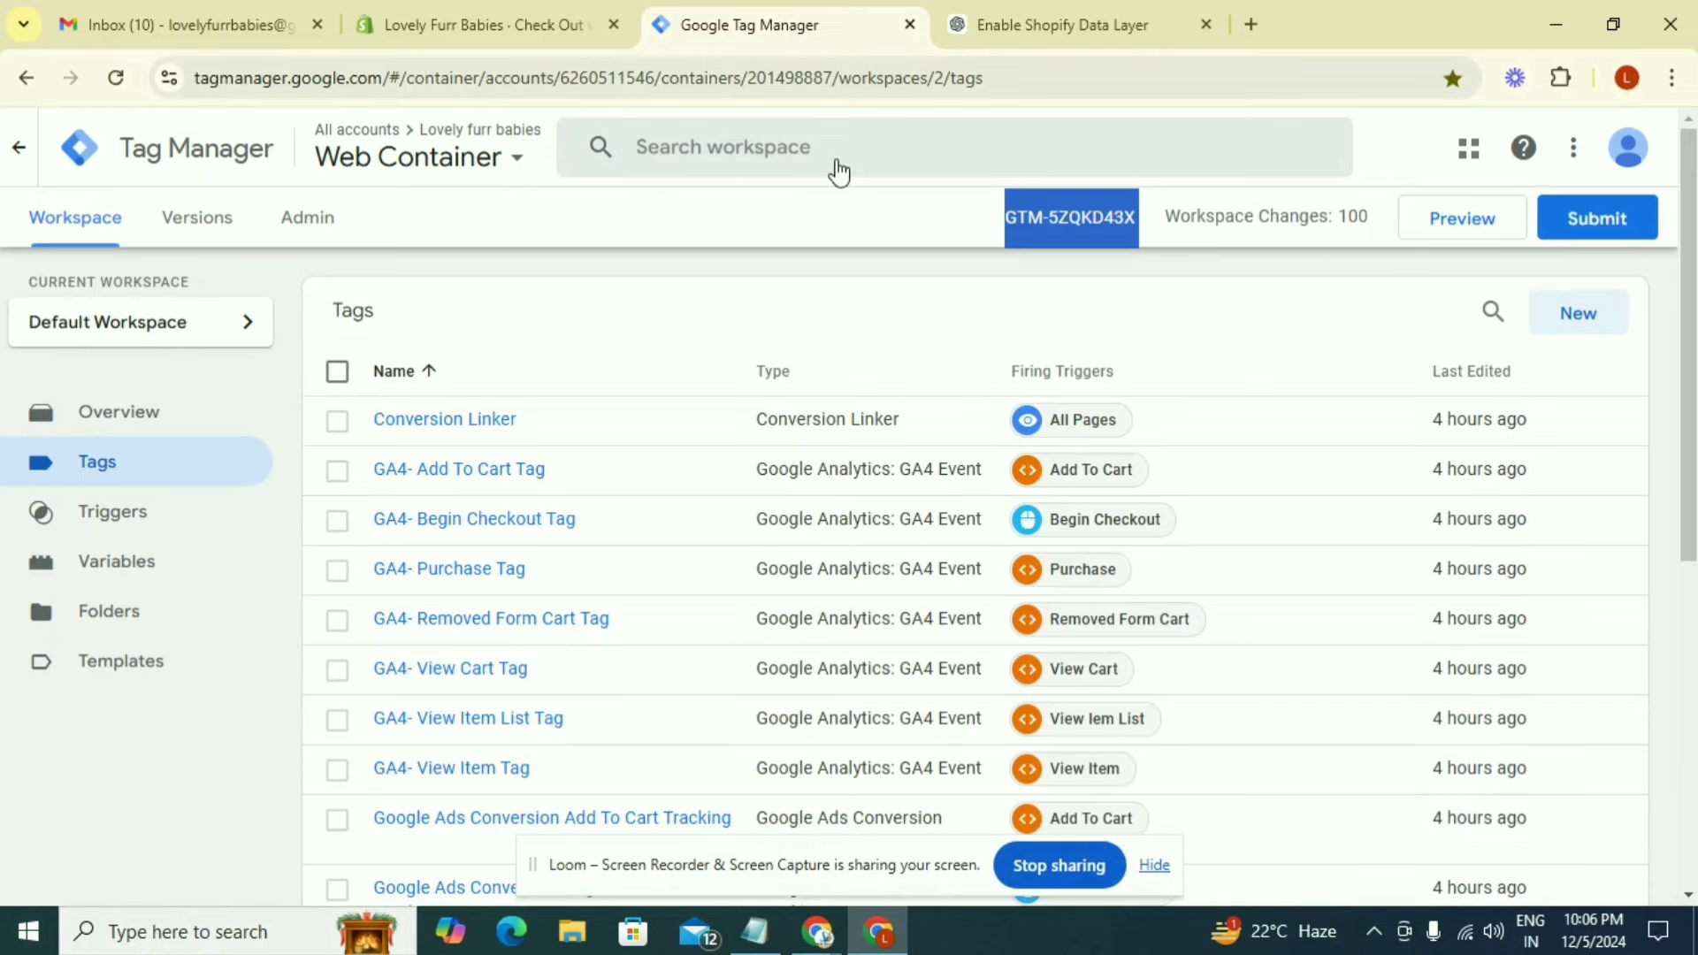
pyautogui.click(536, 32)
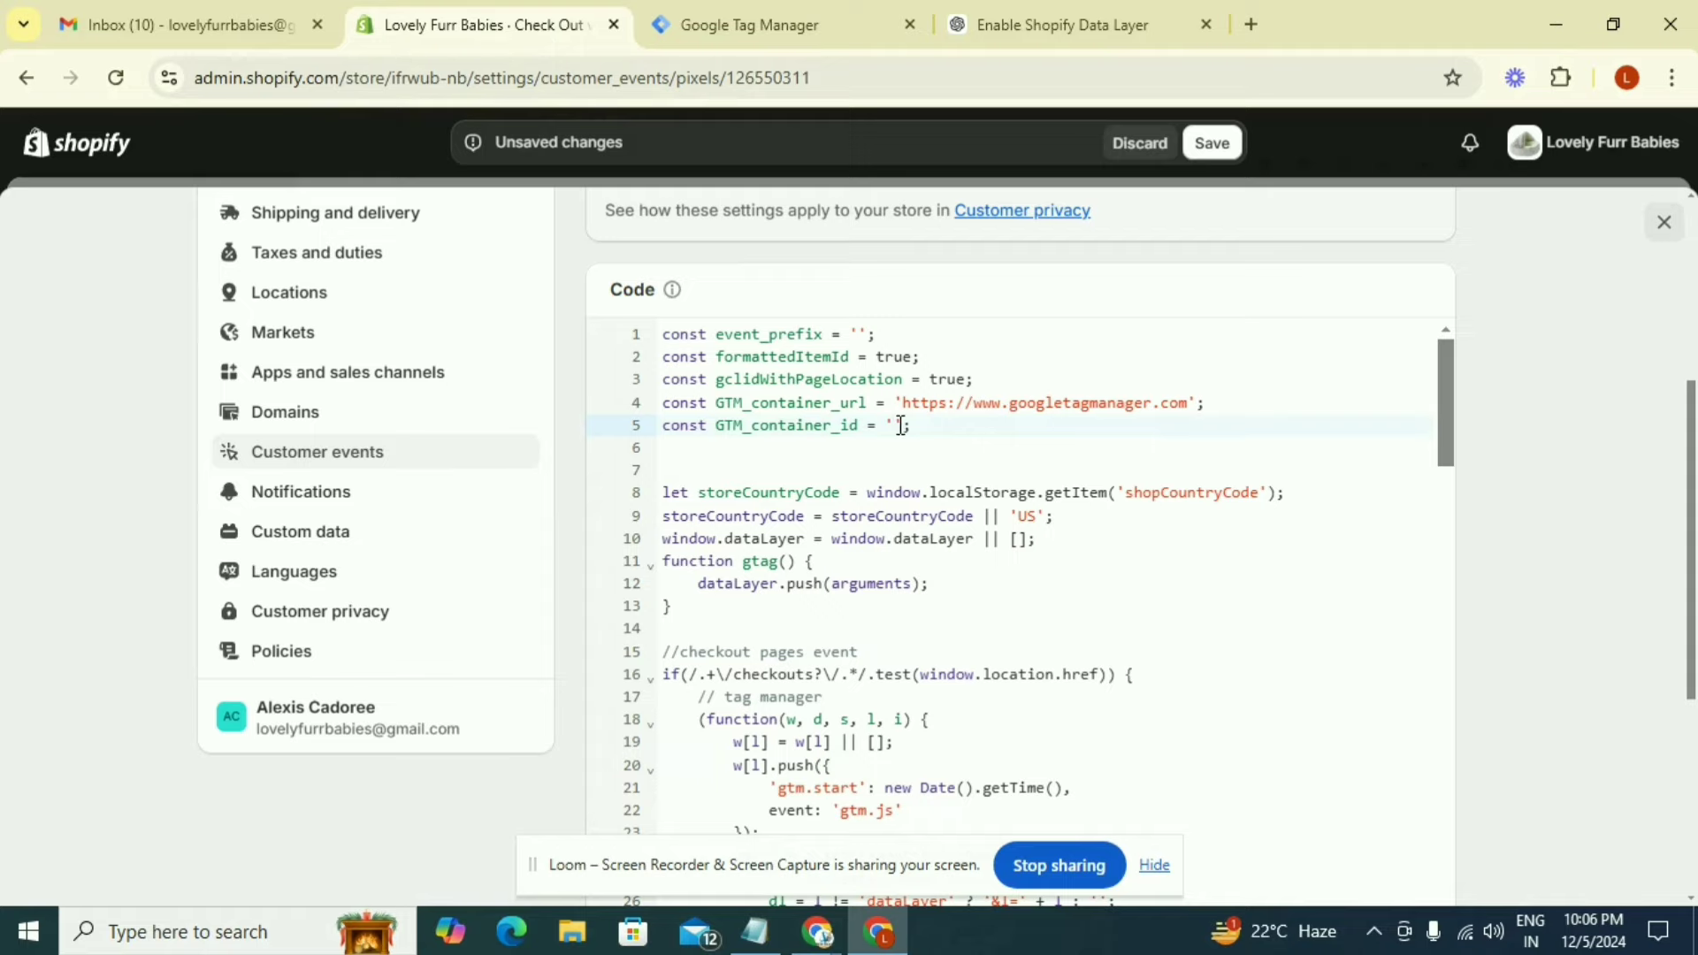
pyautogui.hotkey('ctrl', 'v')
pyautogui.scroll(-1, 899, 425)
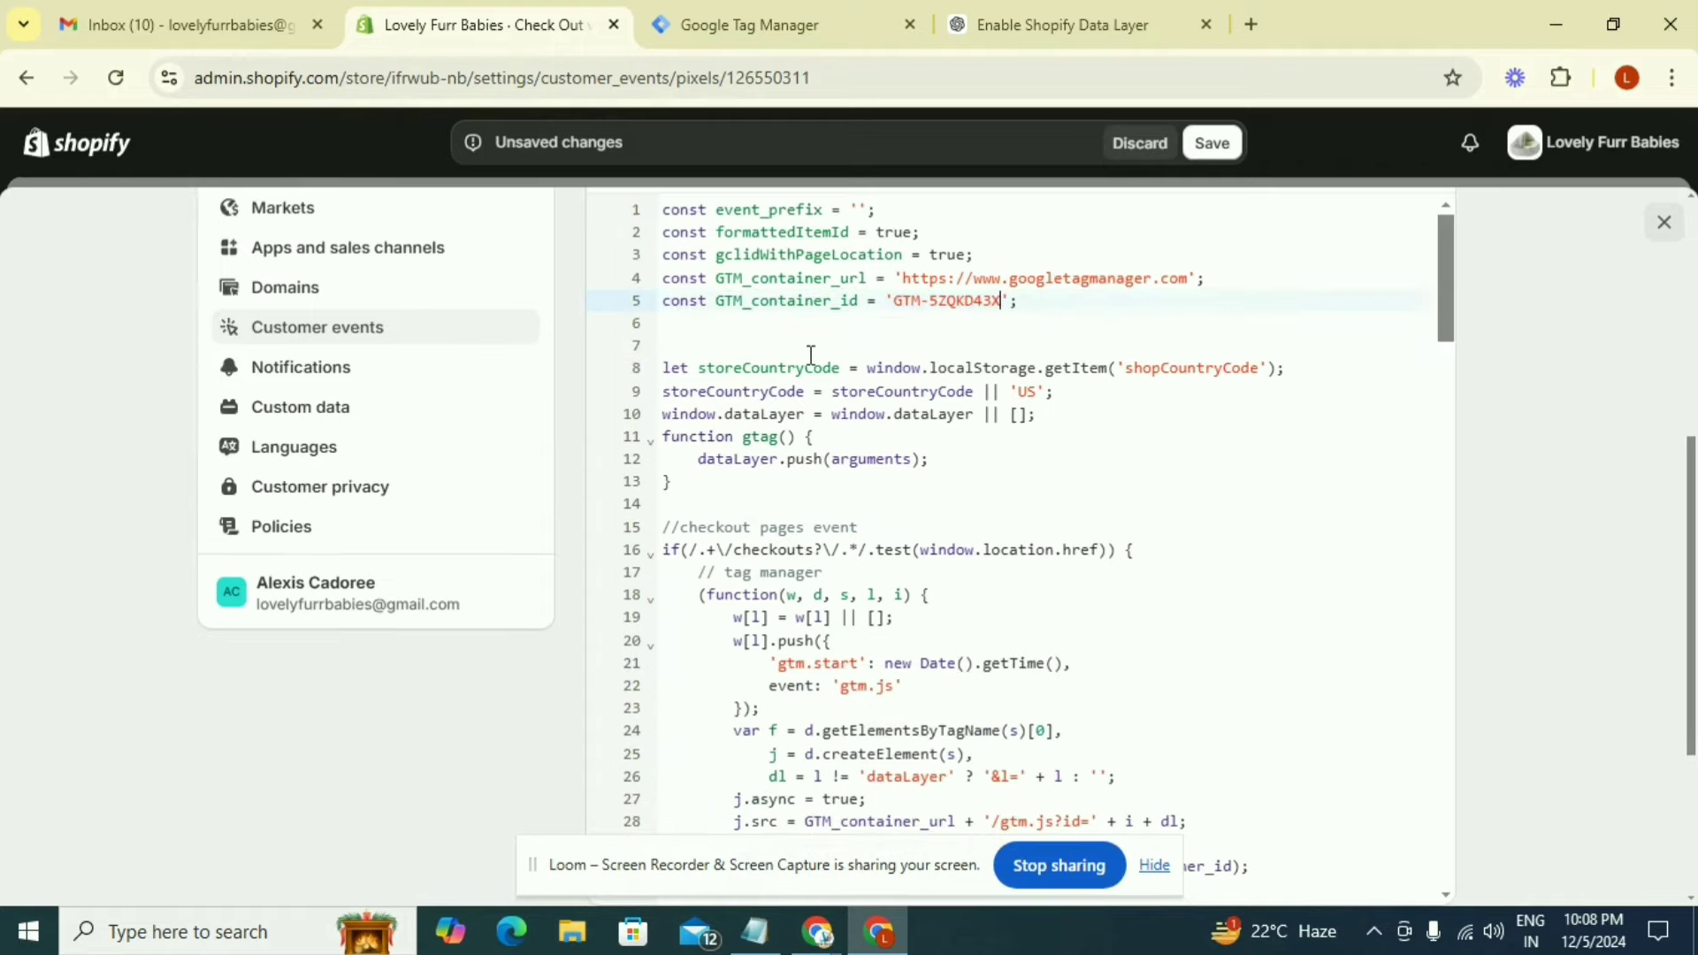
pyautogui.click(1212, 144)
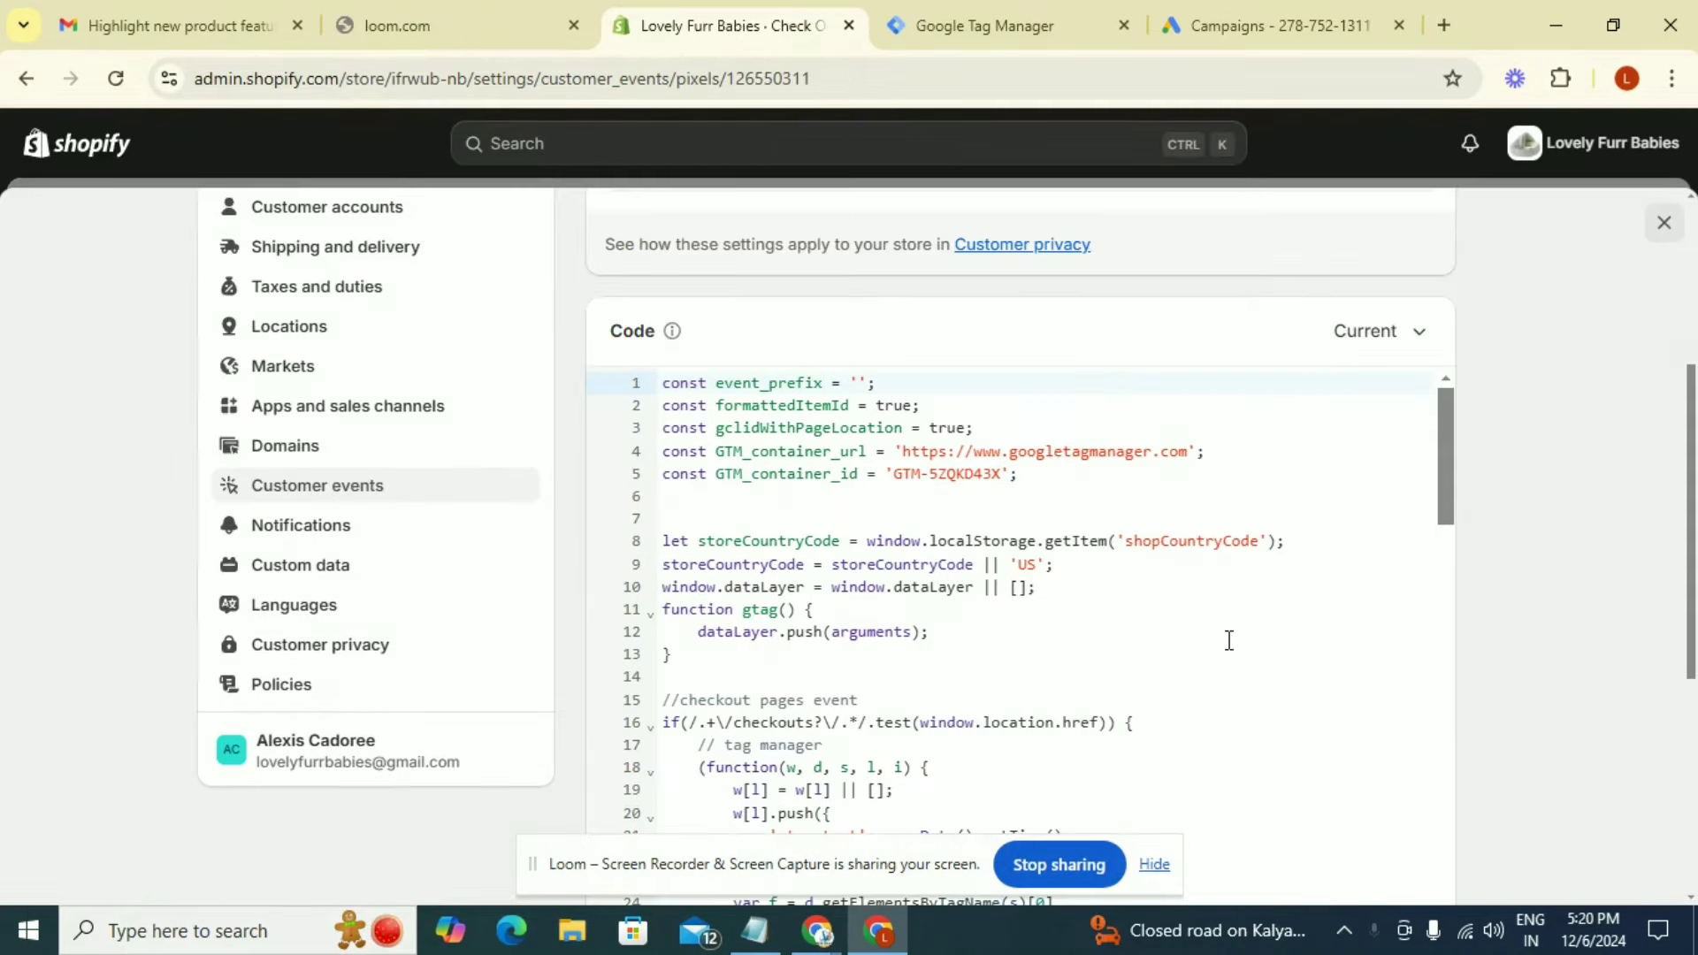
# Connect the Check Out web pixel Code pixel to the Lovely Furr Babies store and confirm the connection
pyautogui.scroll(-8, 1228, 640)
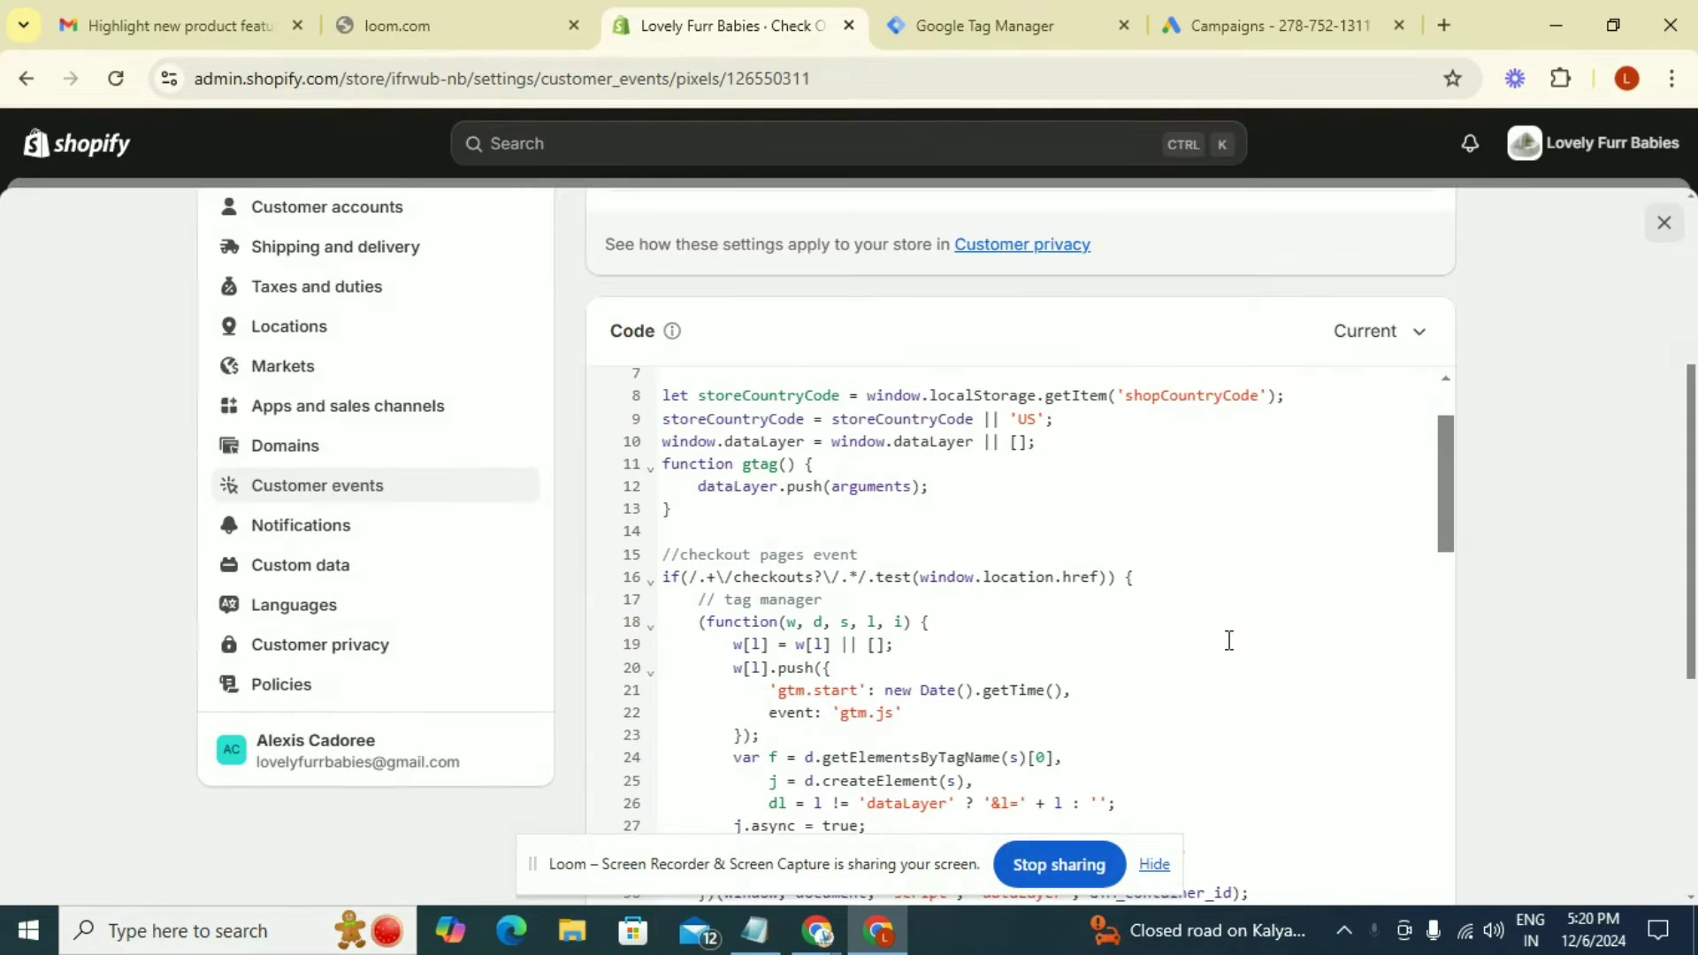
pyautogui.scroll(-10, 1228, 640)
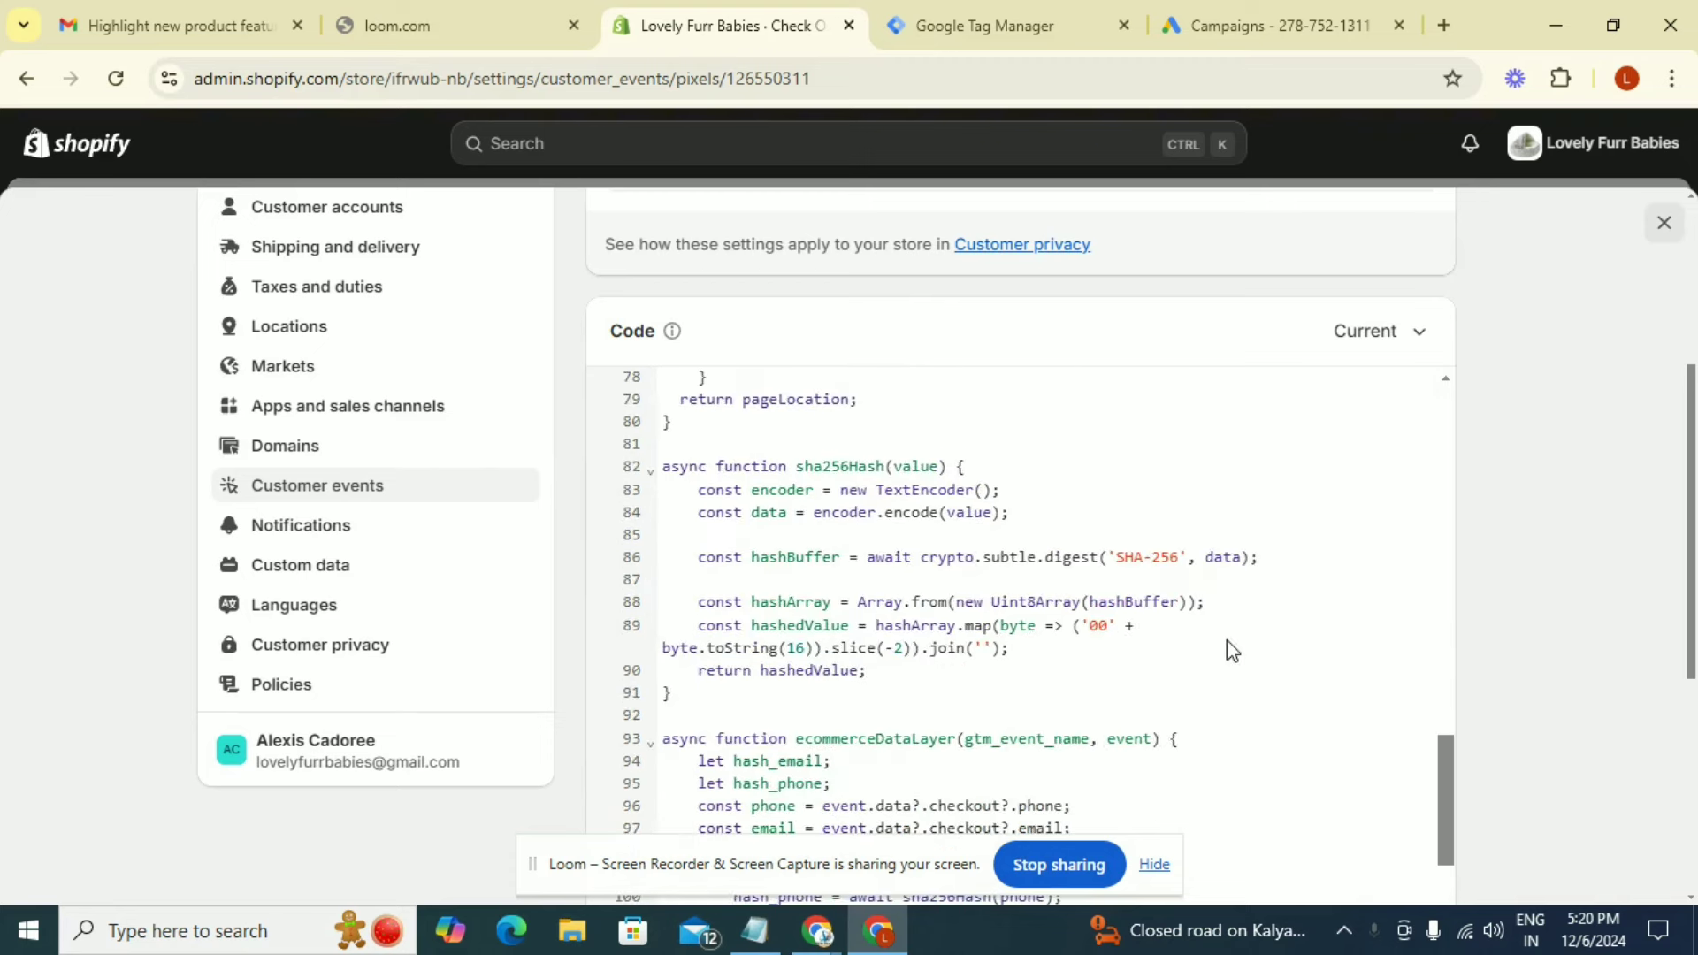
pyautogui.scroll(-11, 1232, 650)
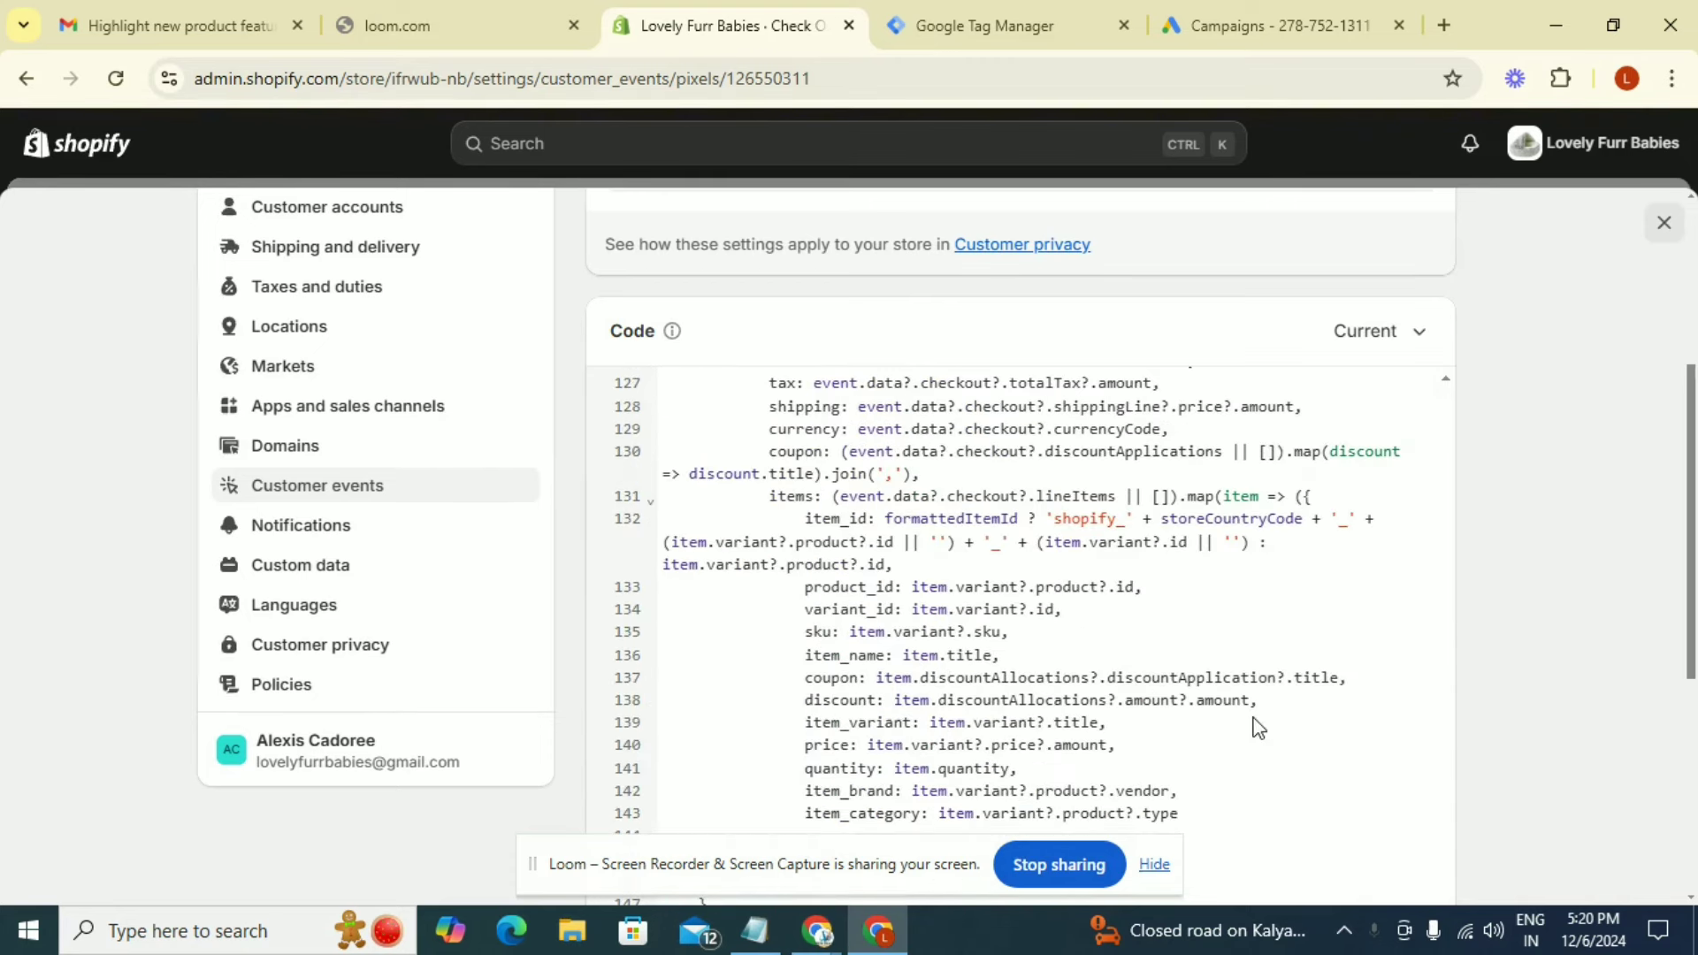
pyautogui.scroll(-6, 1259, 722)
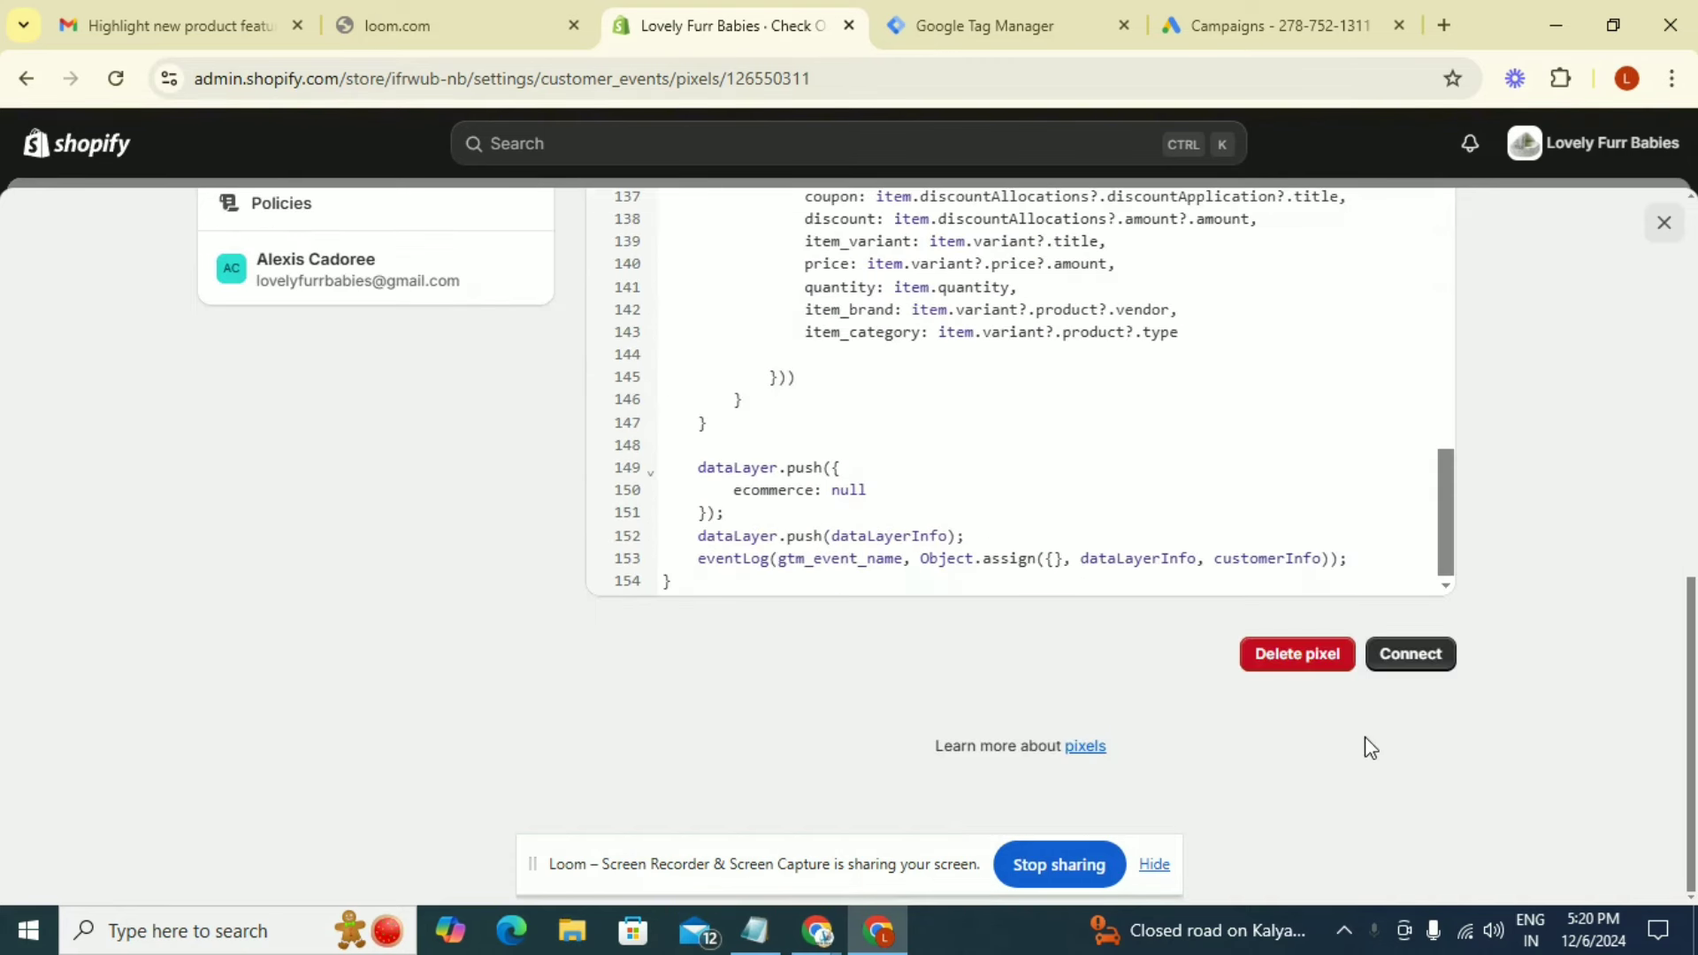
pyautogui.click(1408, 658)
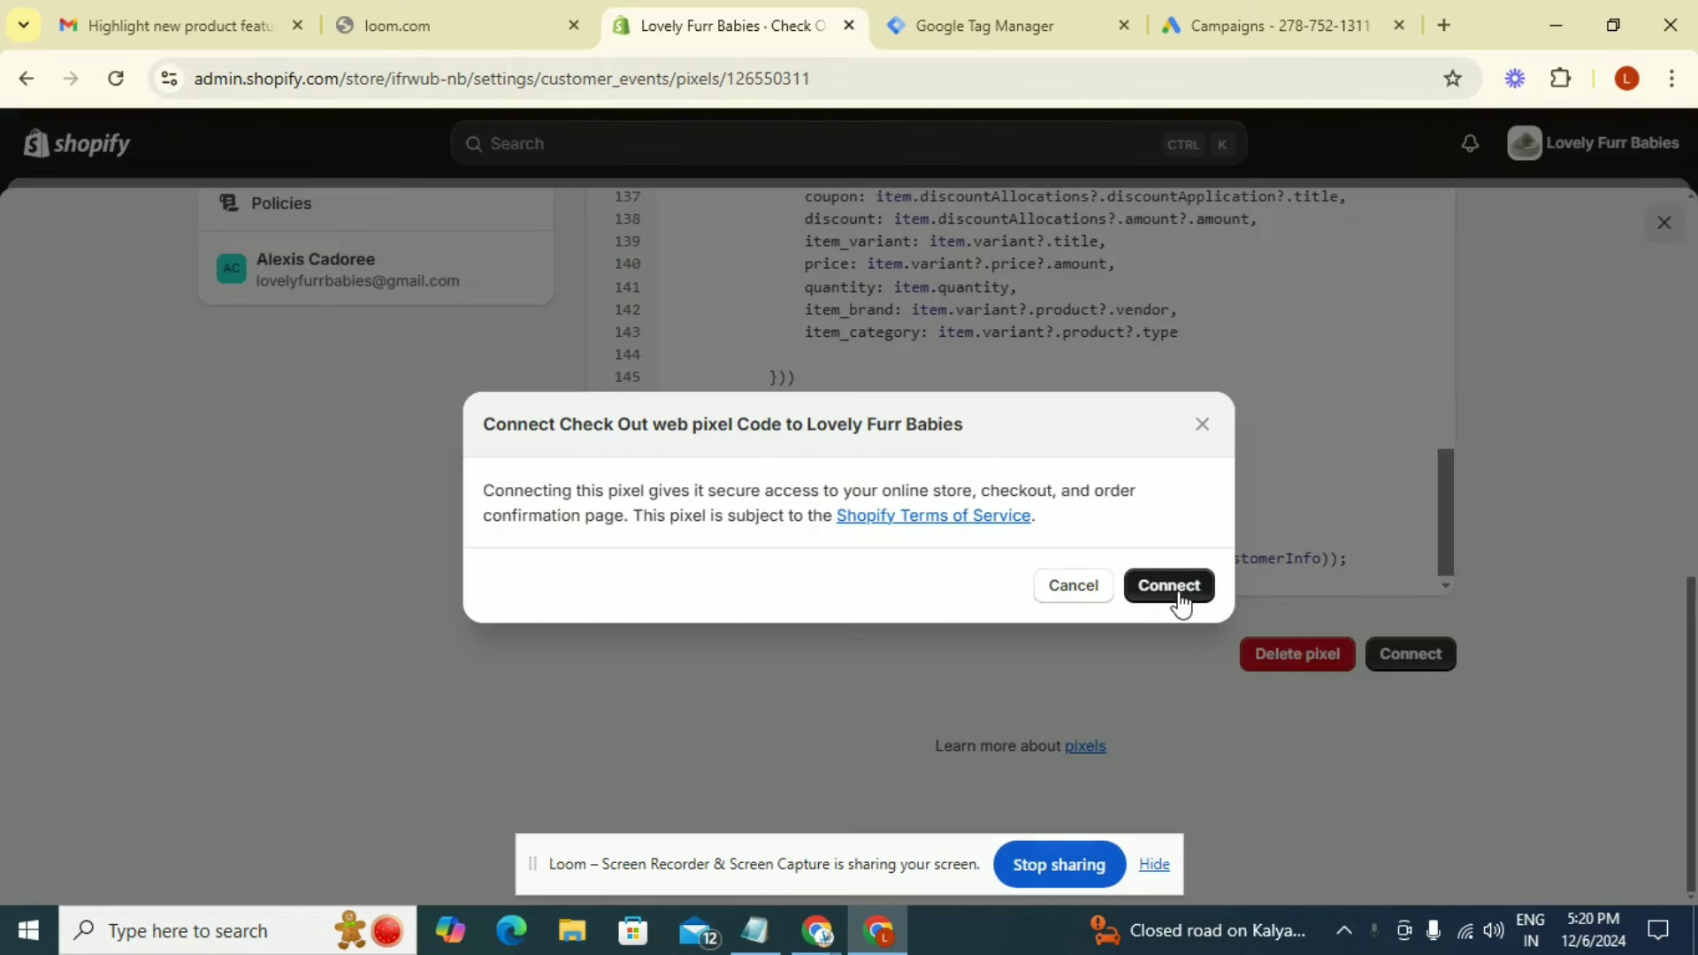
pyautogui.click(1180, 594)
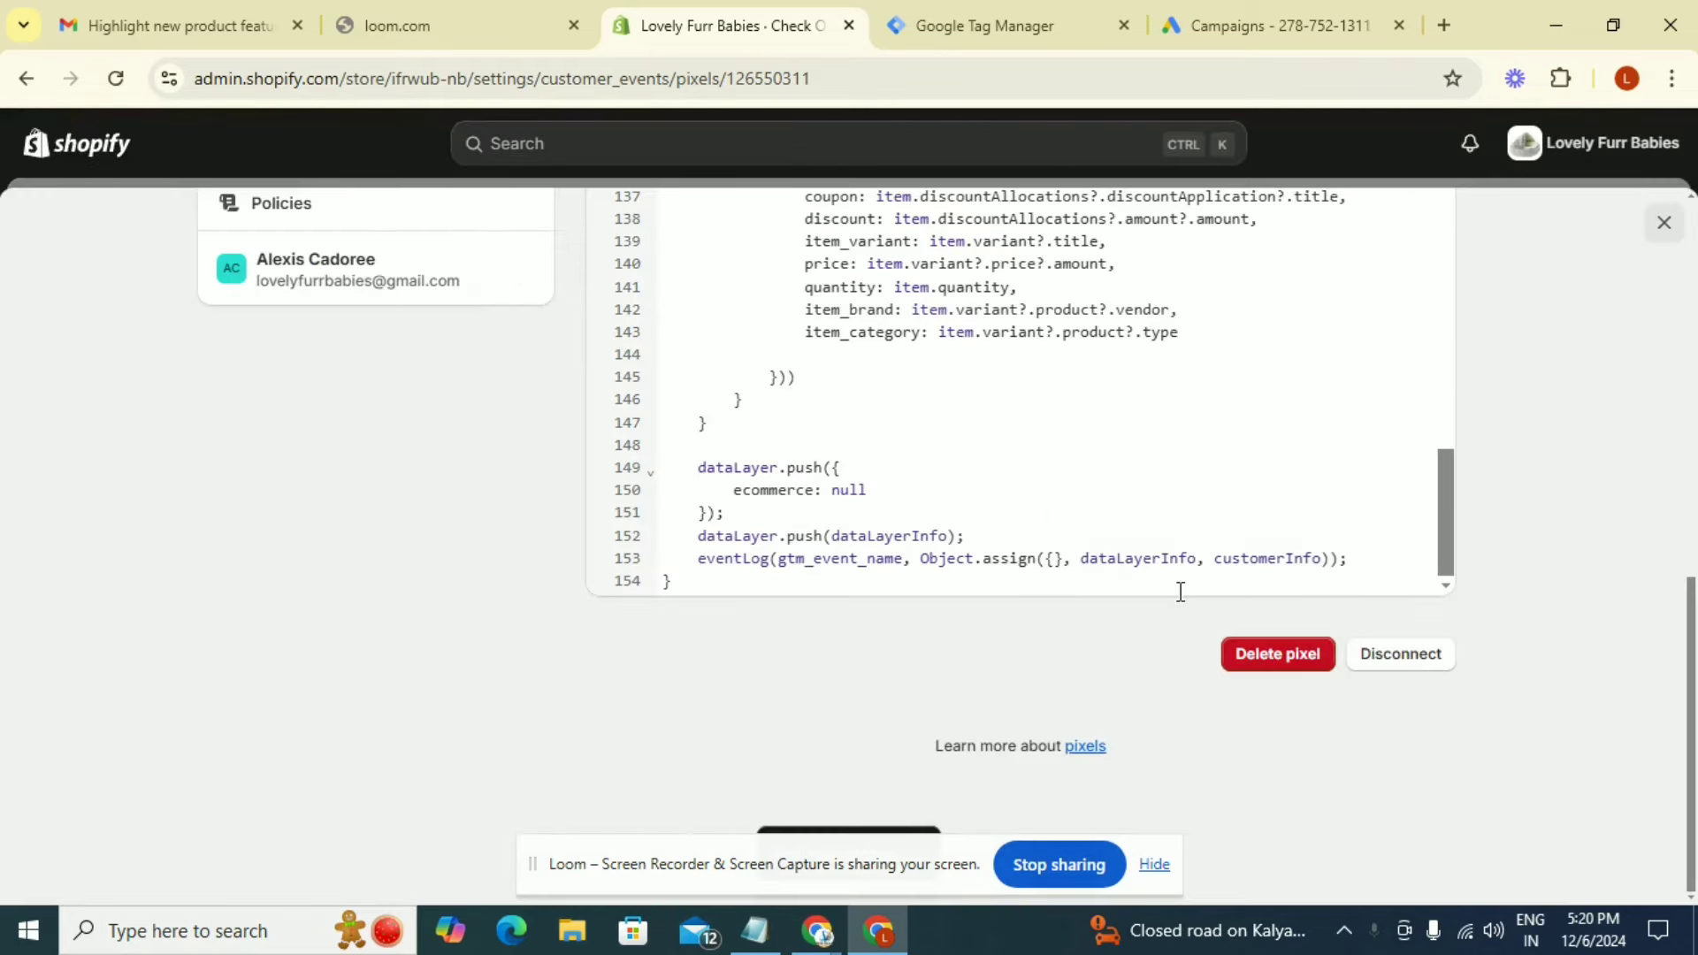
pyautogui.scroll(5, 1181, 591)
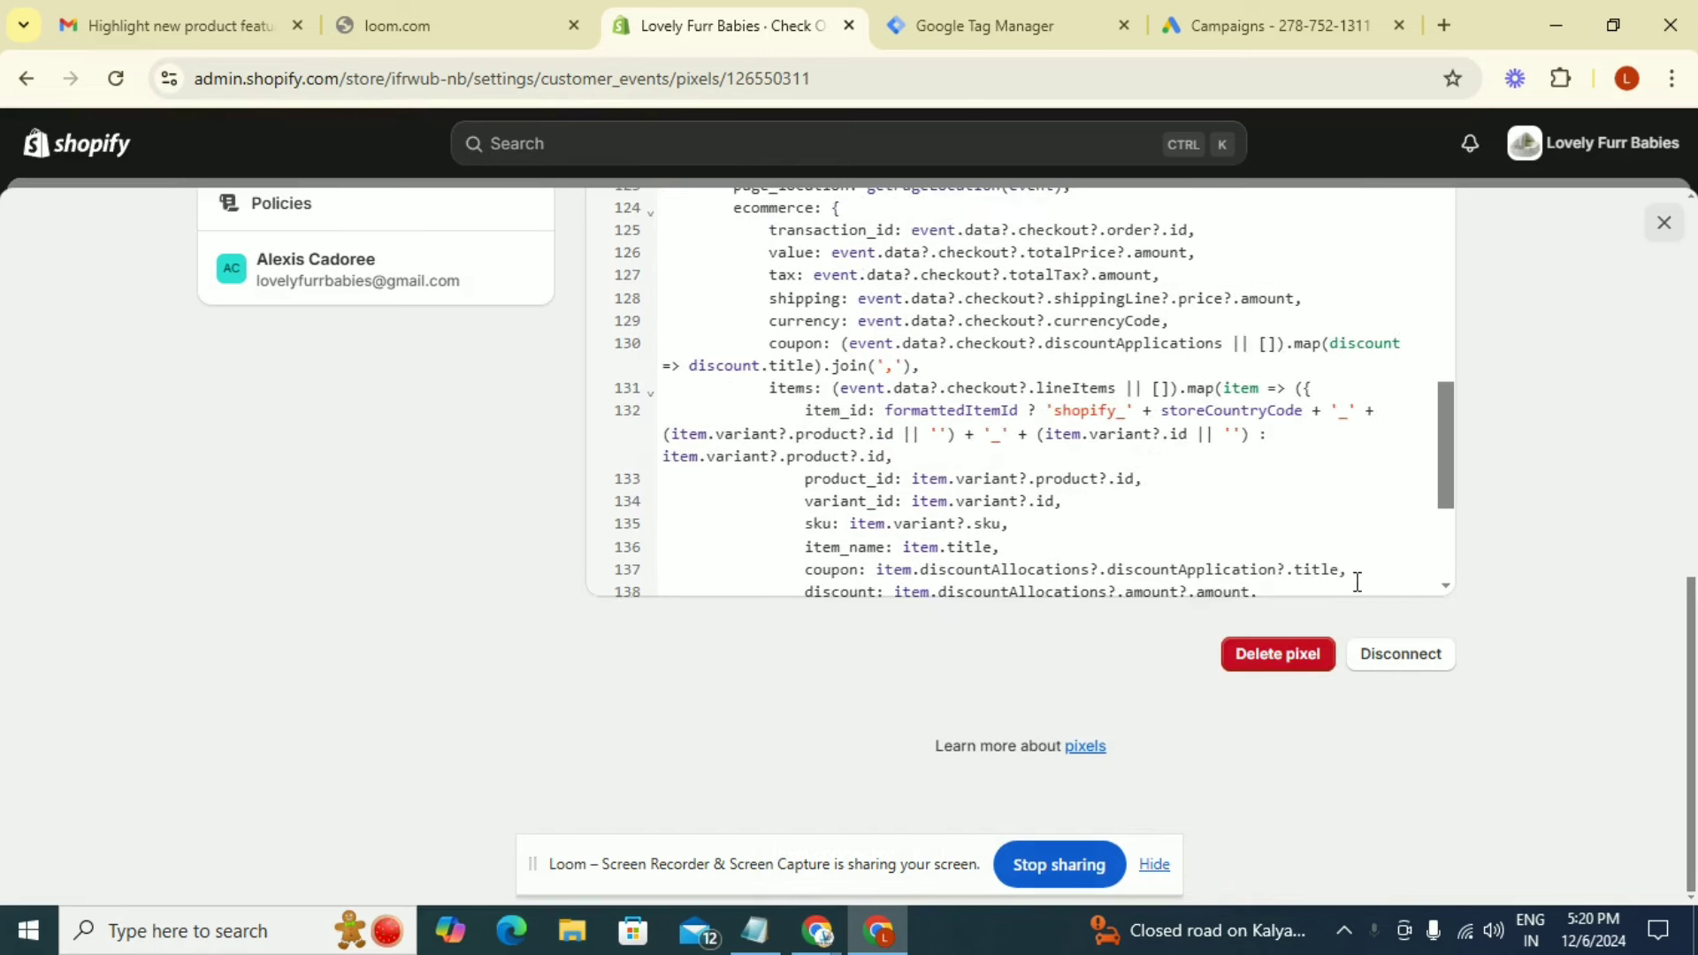
pyautogui.scroll(2, 1490, 573)
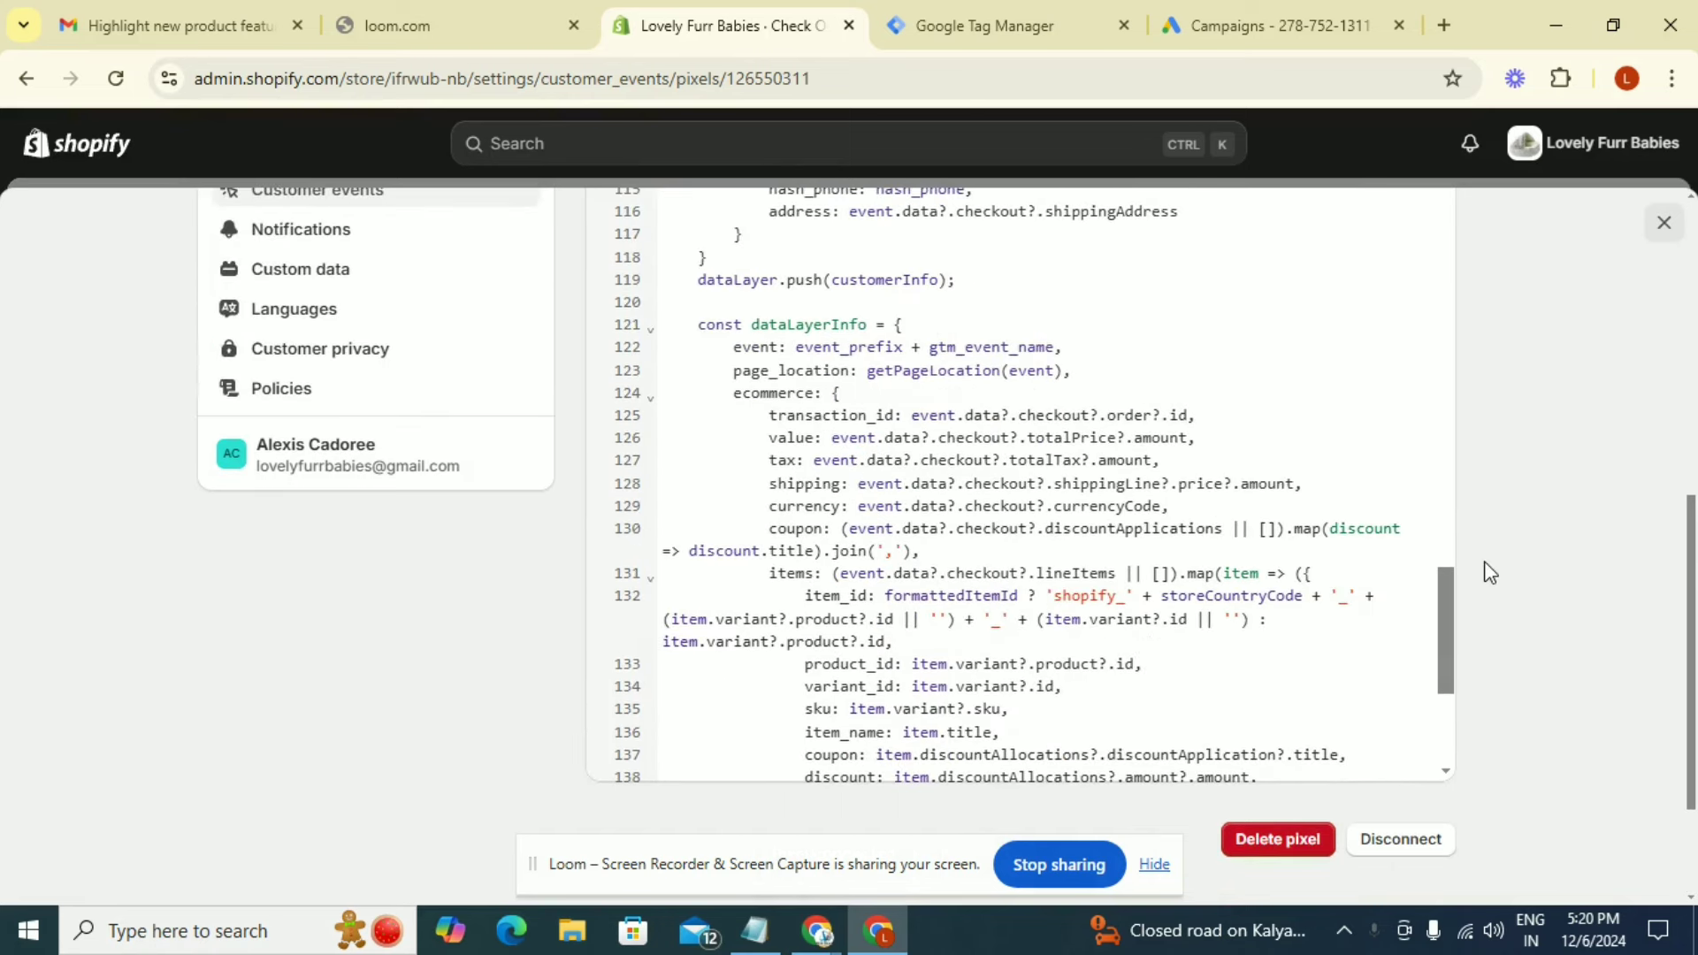
pyautogui.scroll(6, 1490, 573)
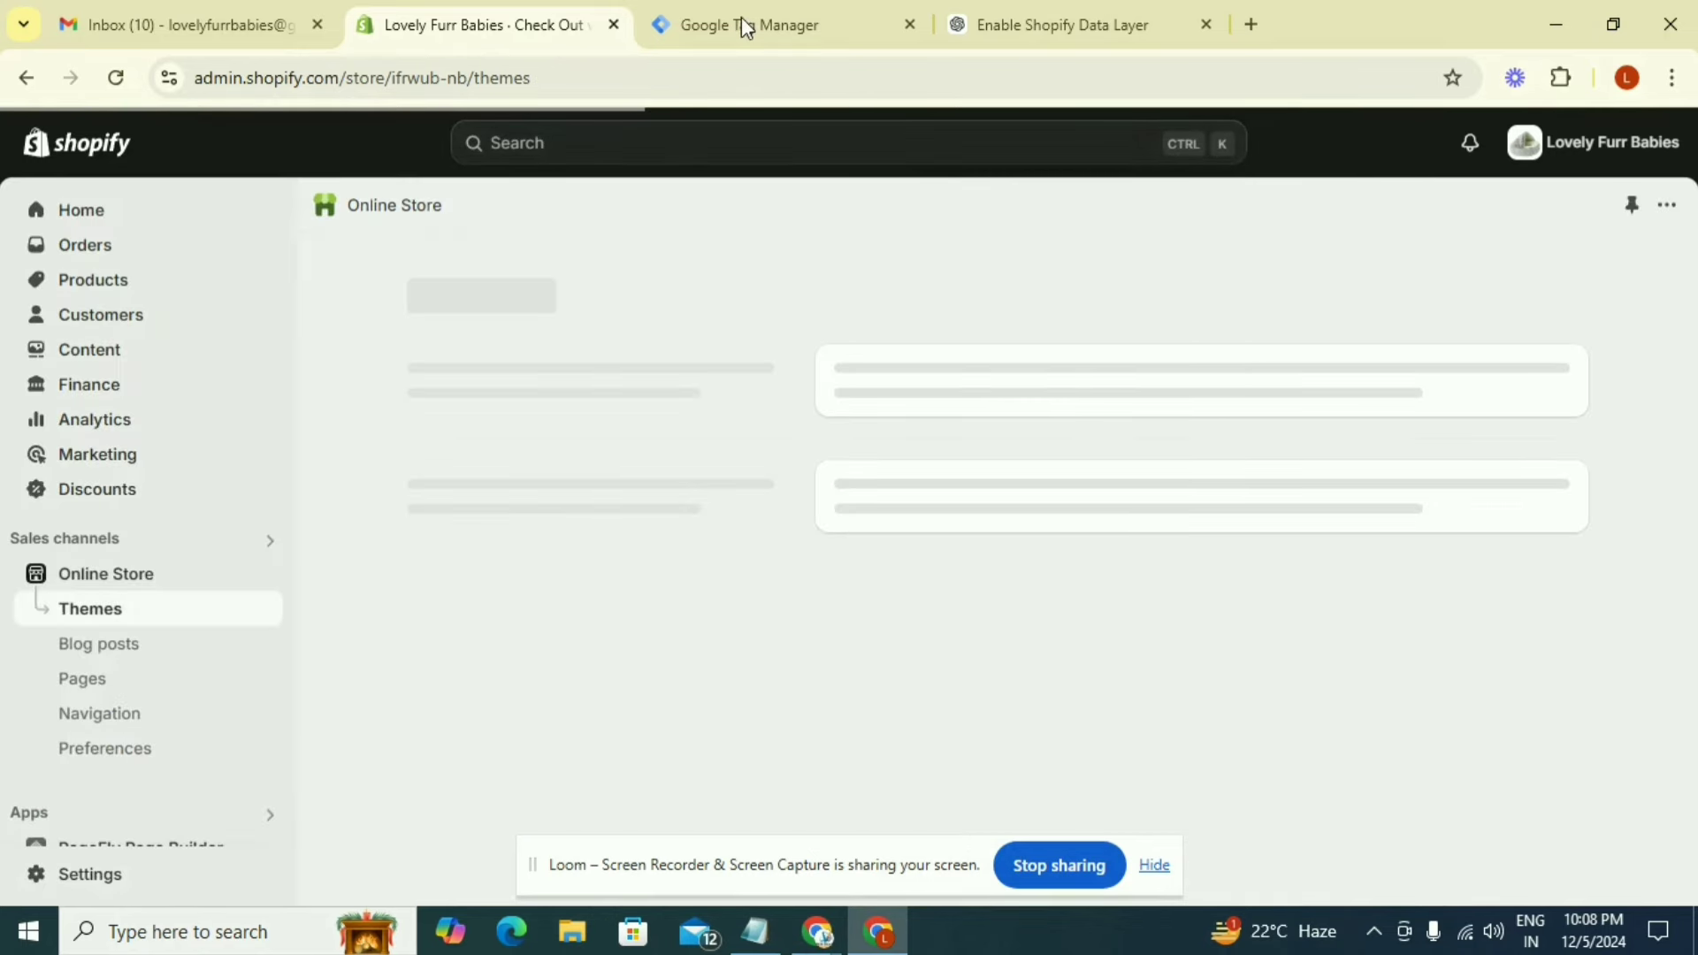
pyautogui.click(741, 34)
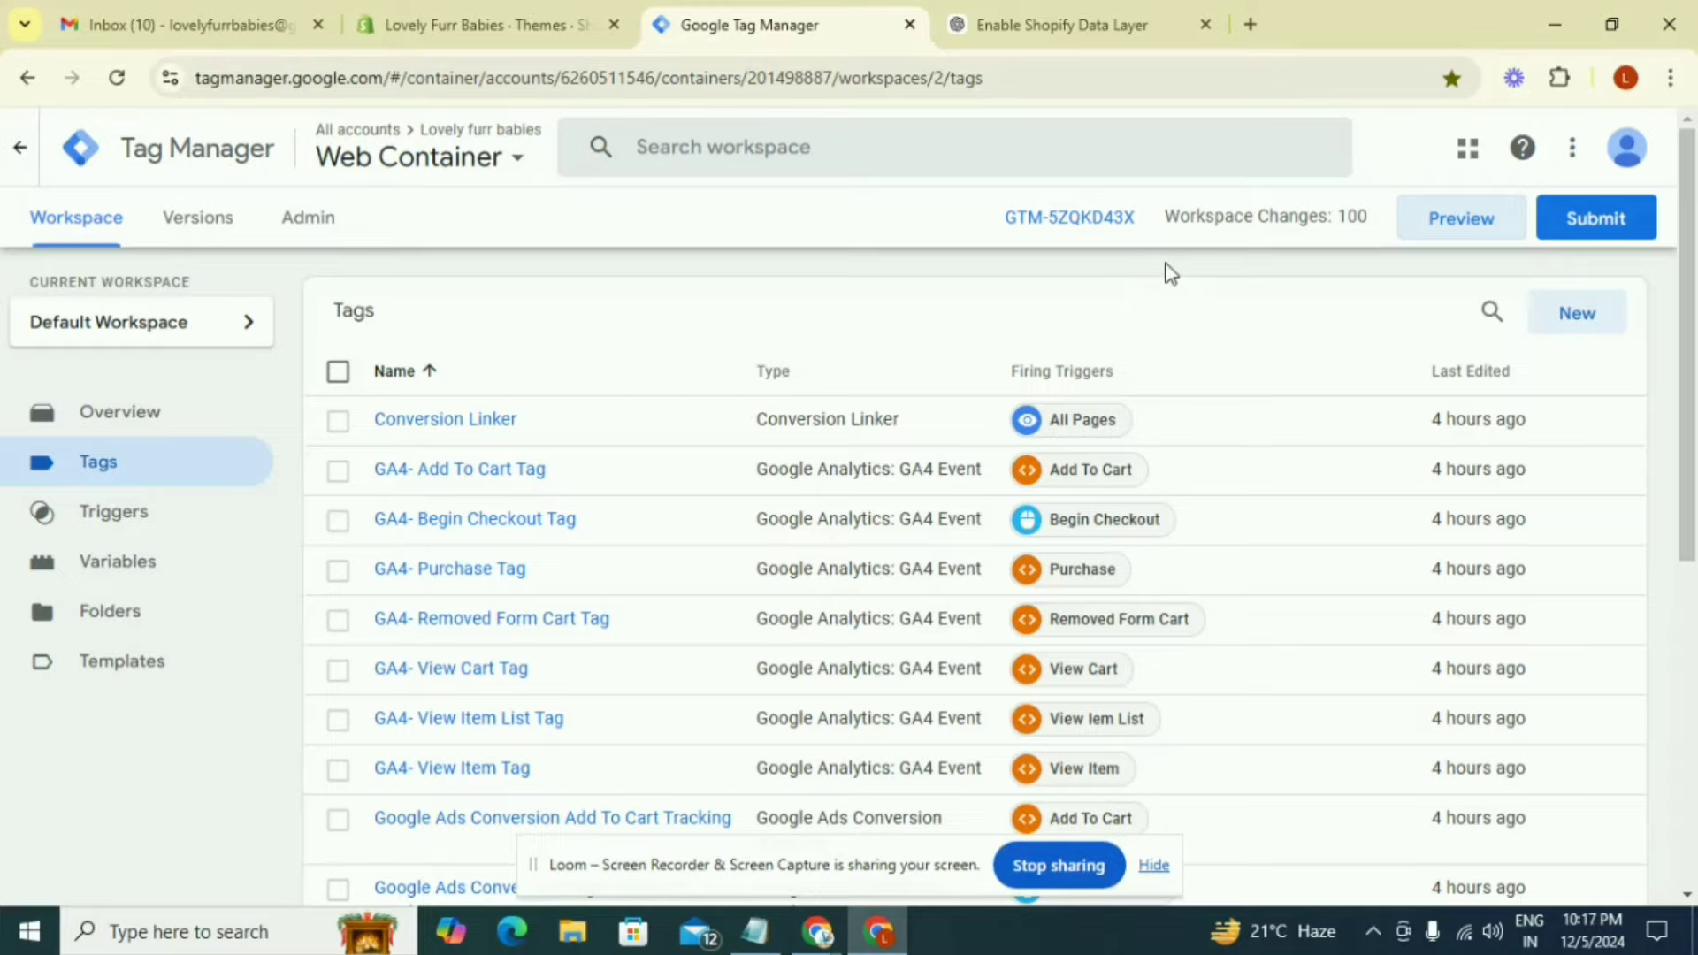
pyautogui.click(1434, 237)
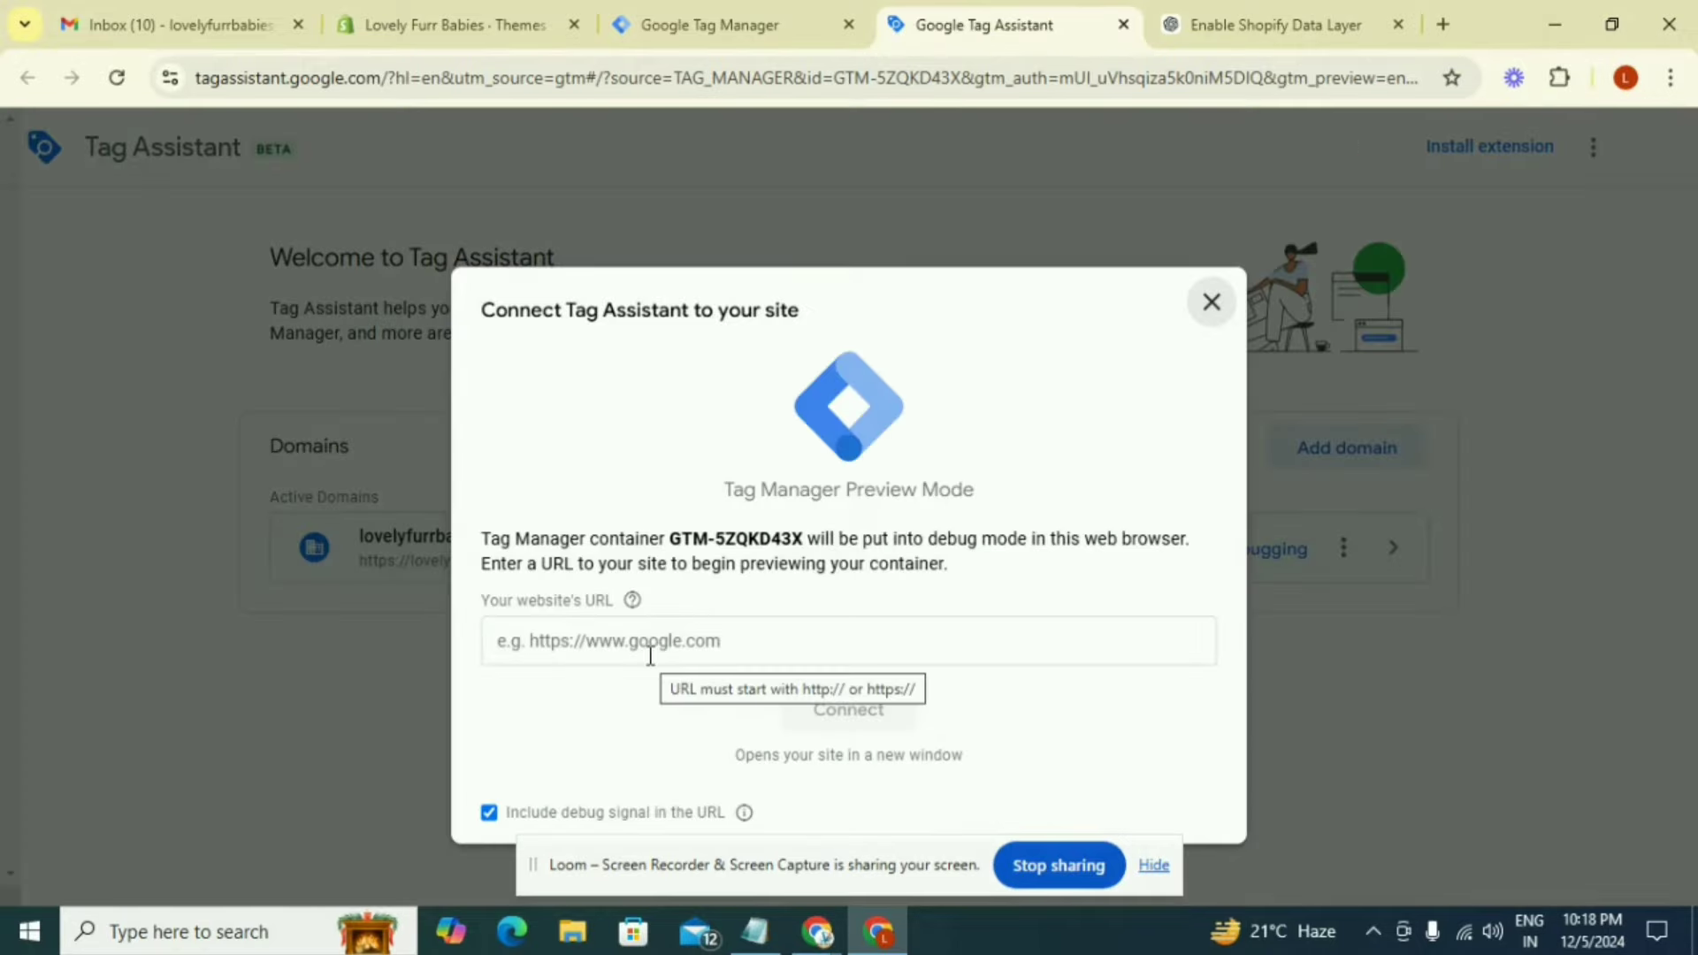
pyautogui.click(650, 655)
pyautogui.click(723, 705)
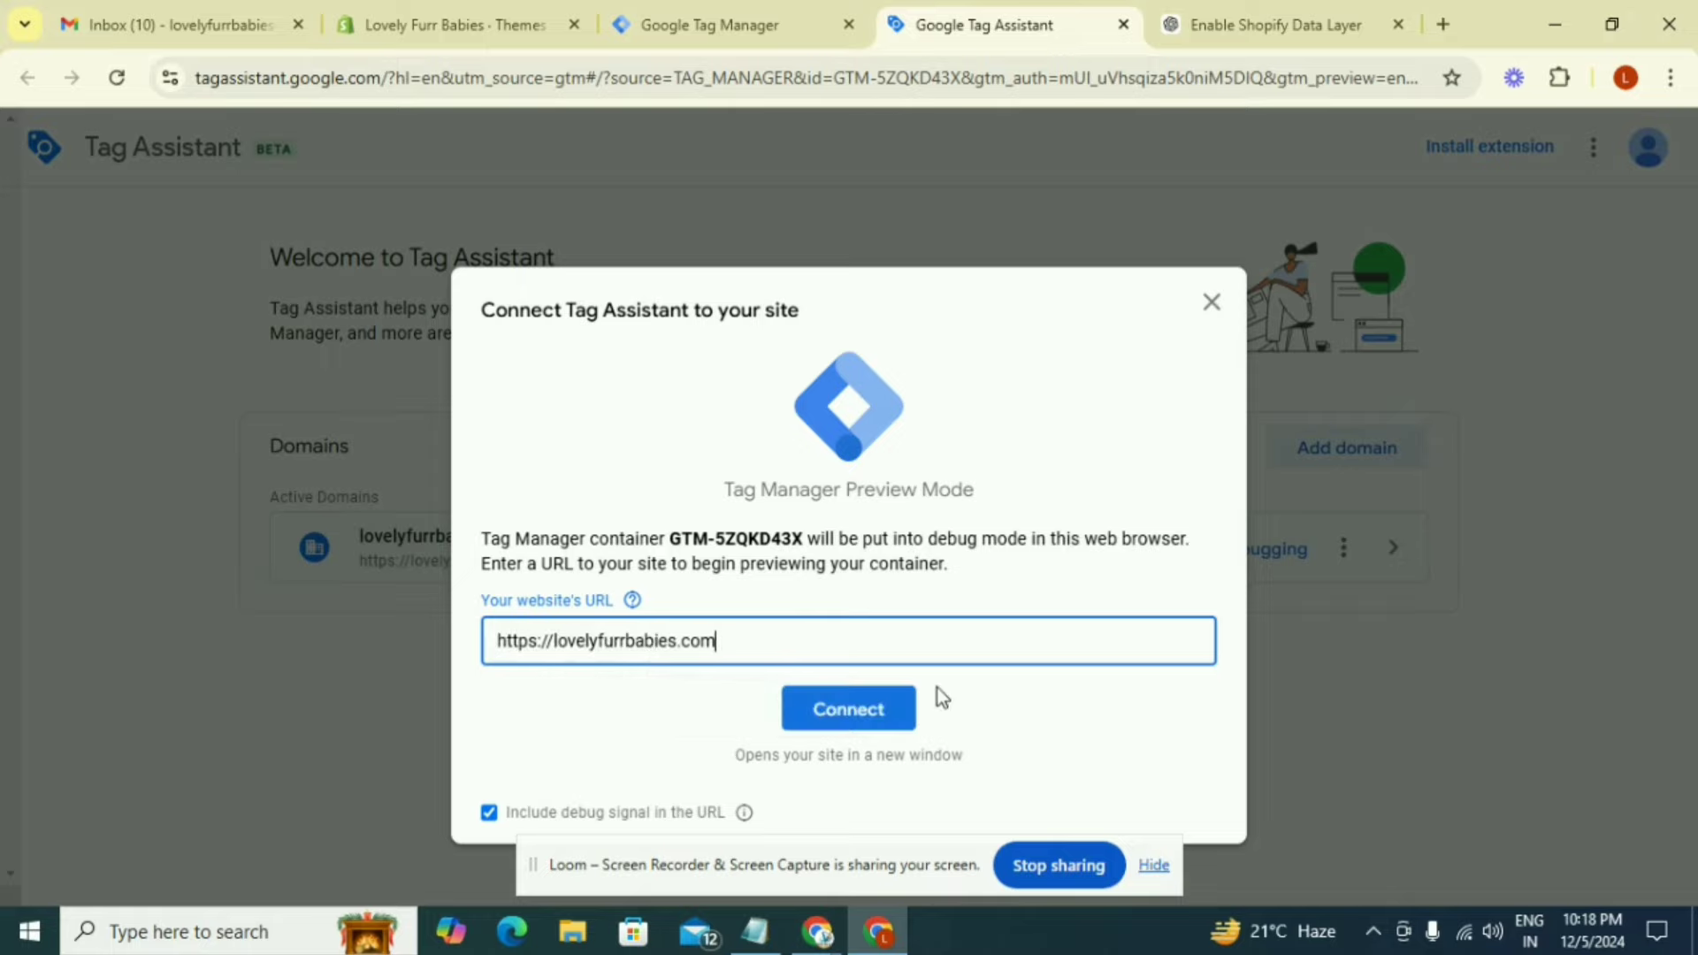
pyautogui.click(856, 713)
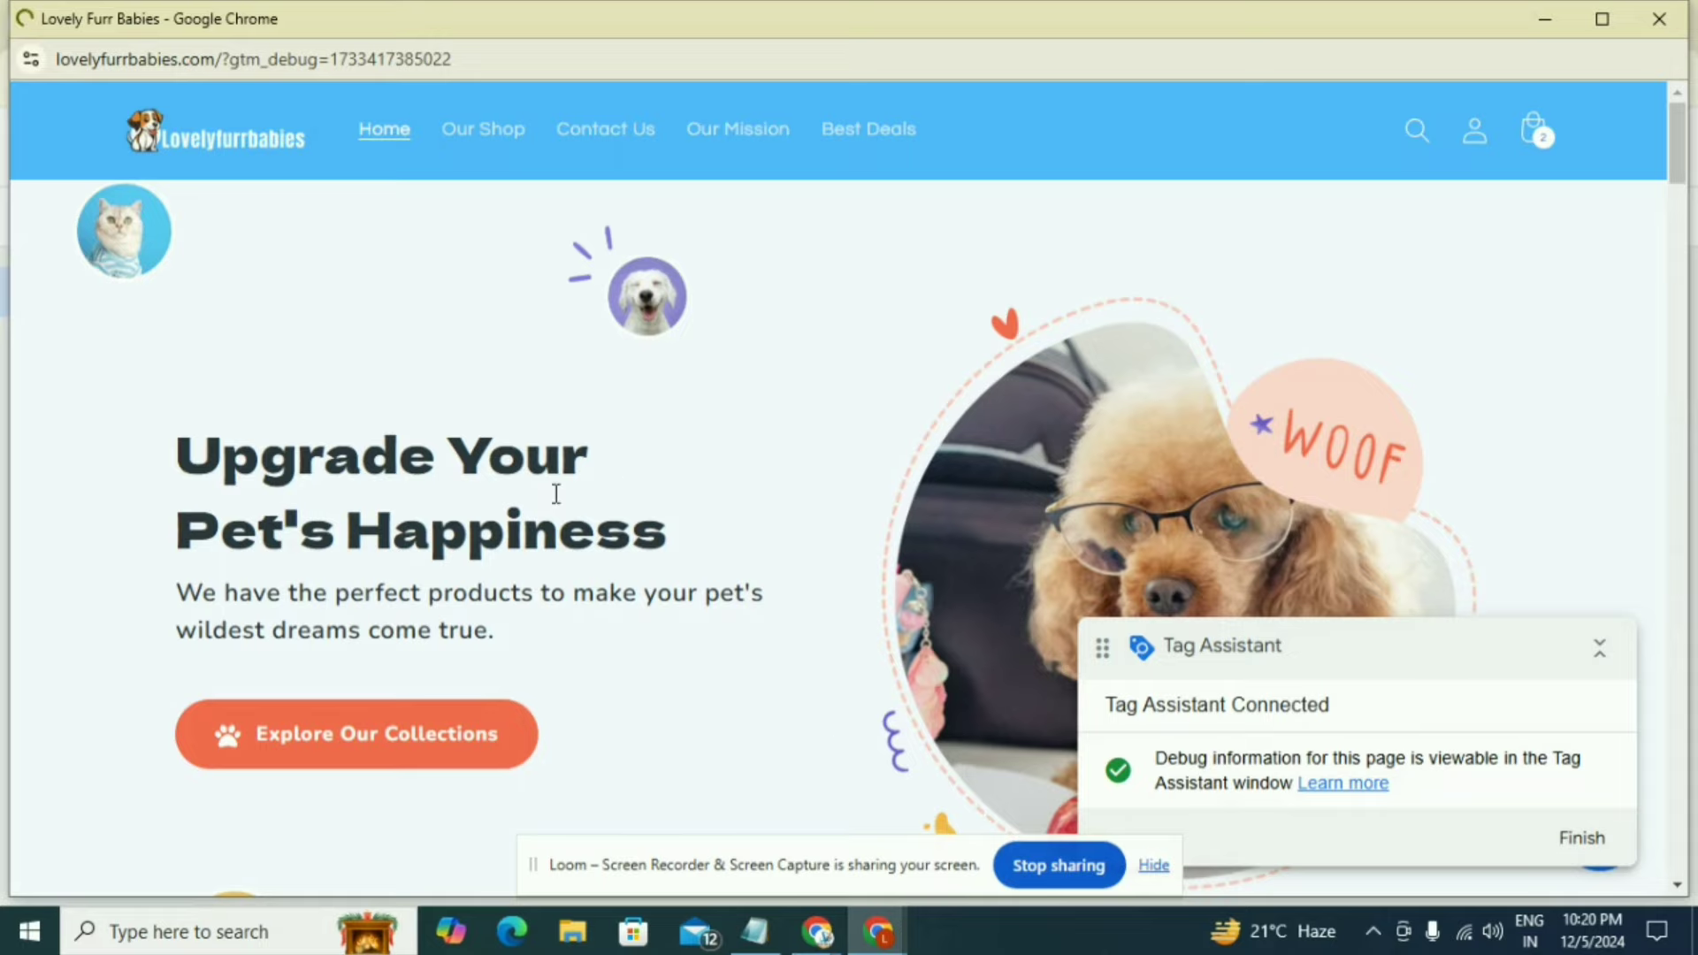
# Open the Pet Front Dog Carrier Backpacks product from the storefront's home page and add it to the cart
pyautogui.scroll(-1, 713, 501)
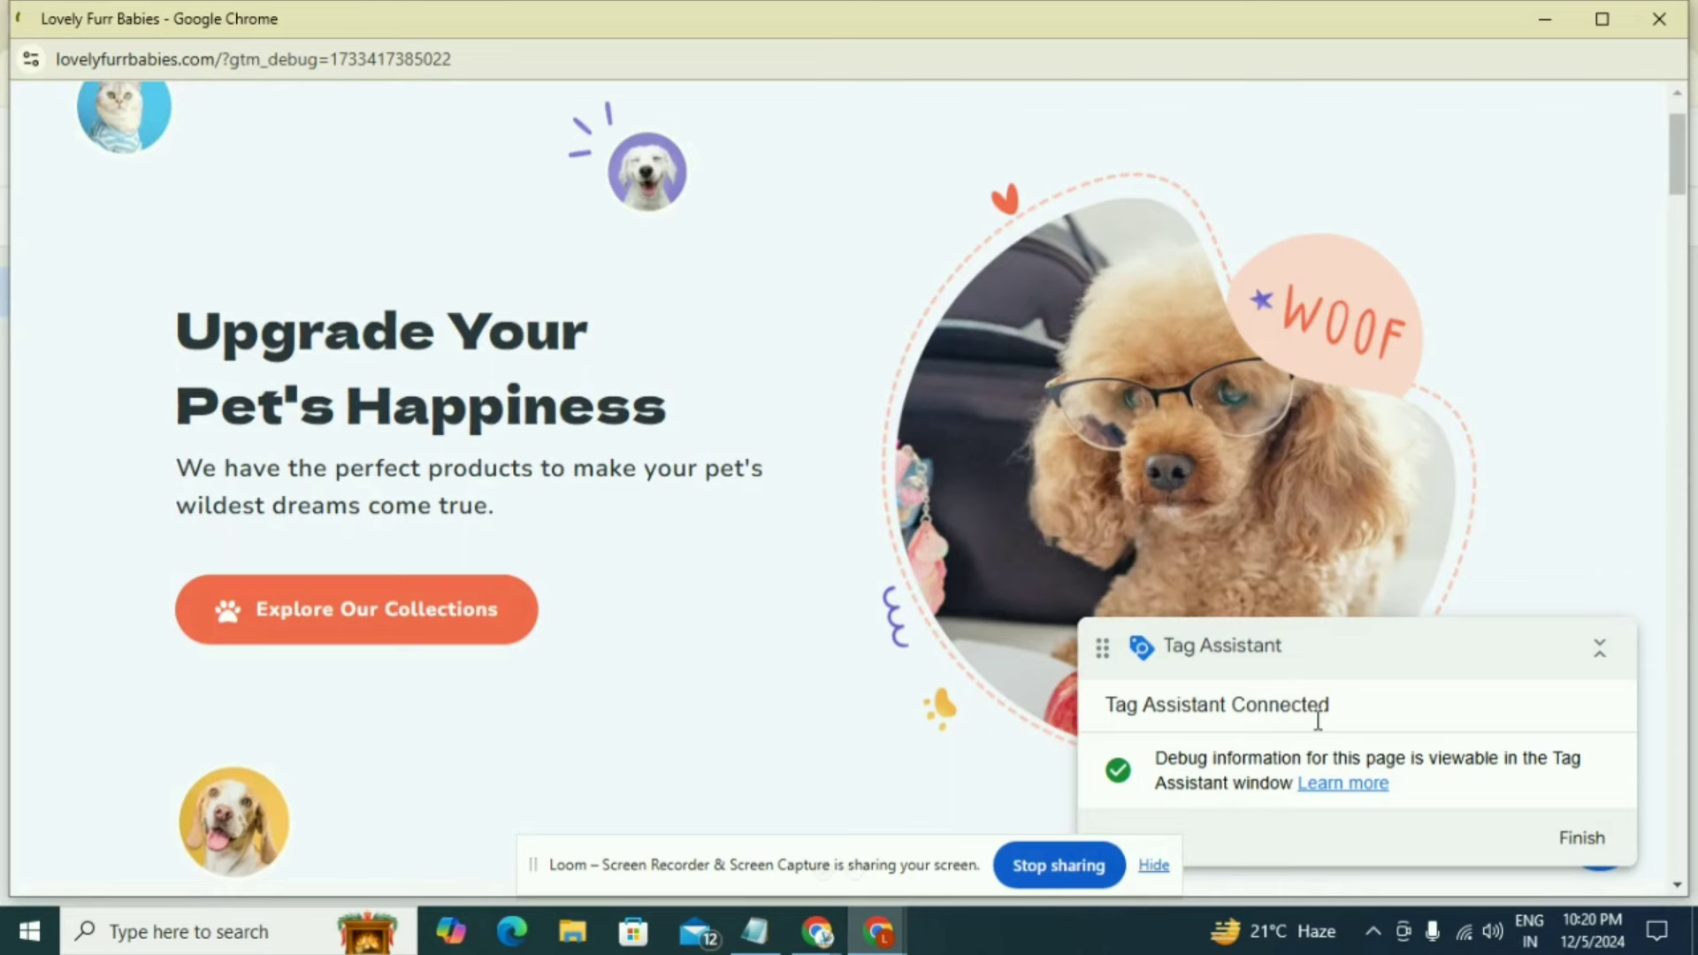
pyautogui.scroll(-10, 915, 577)
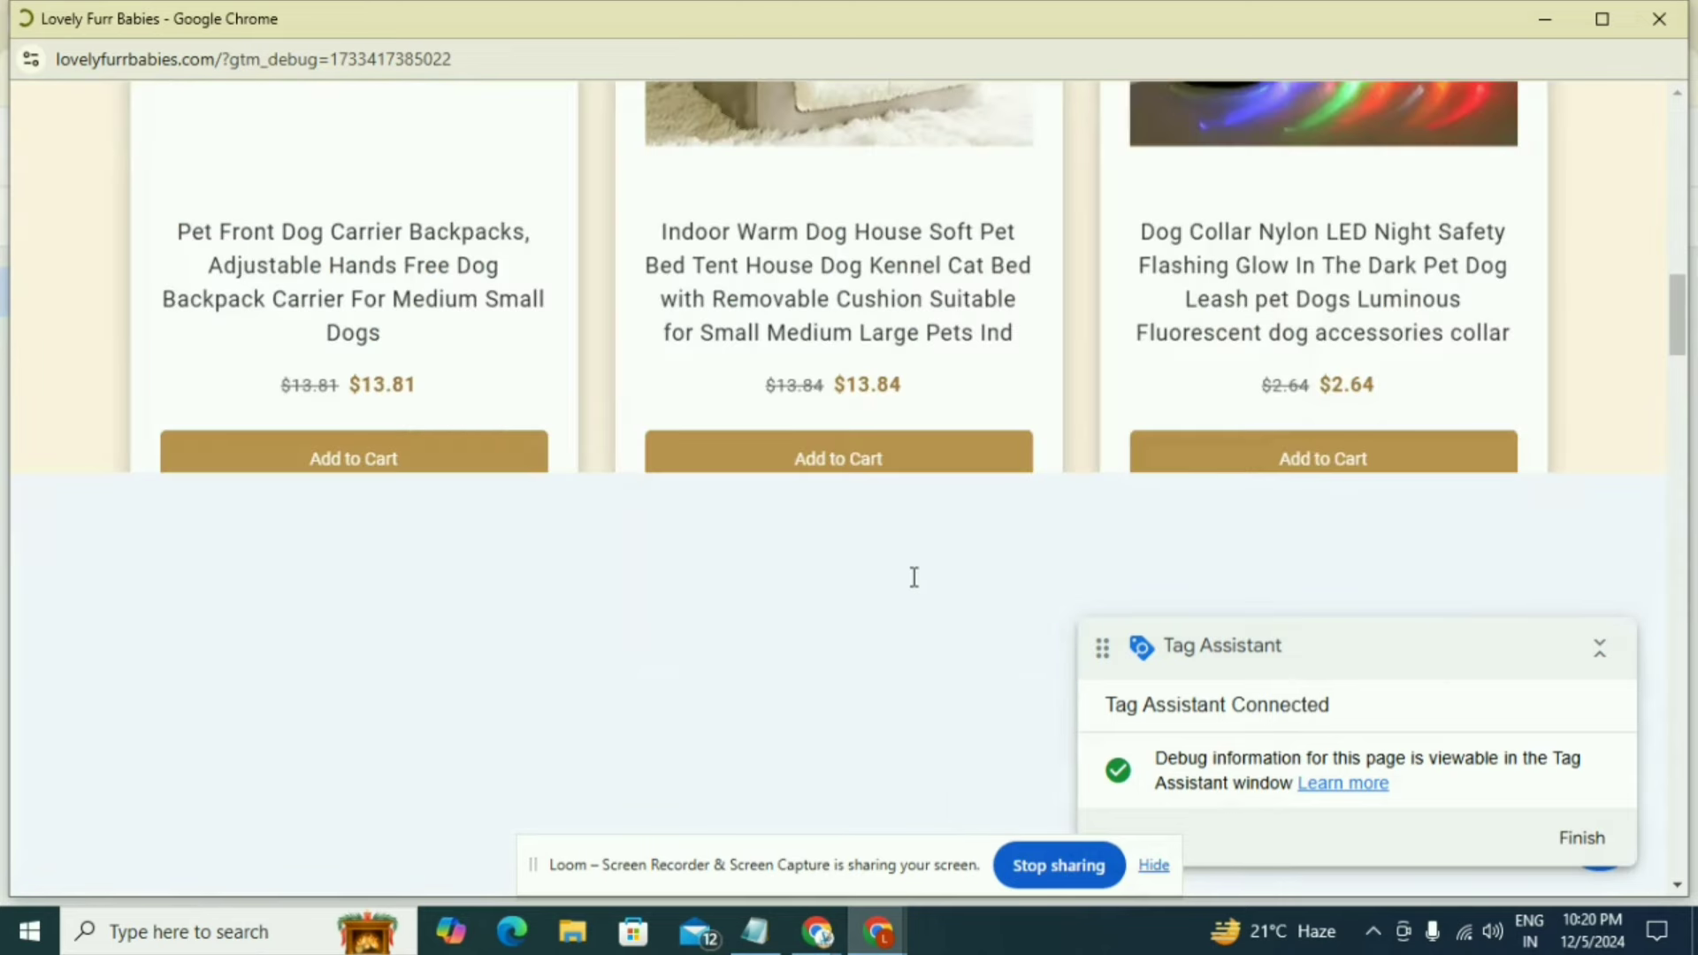
pyautogui.scroll(2, 915, 577)
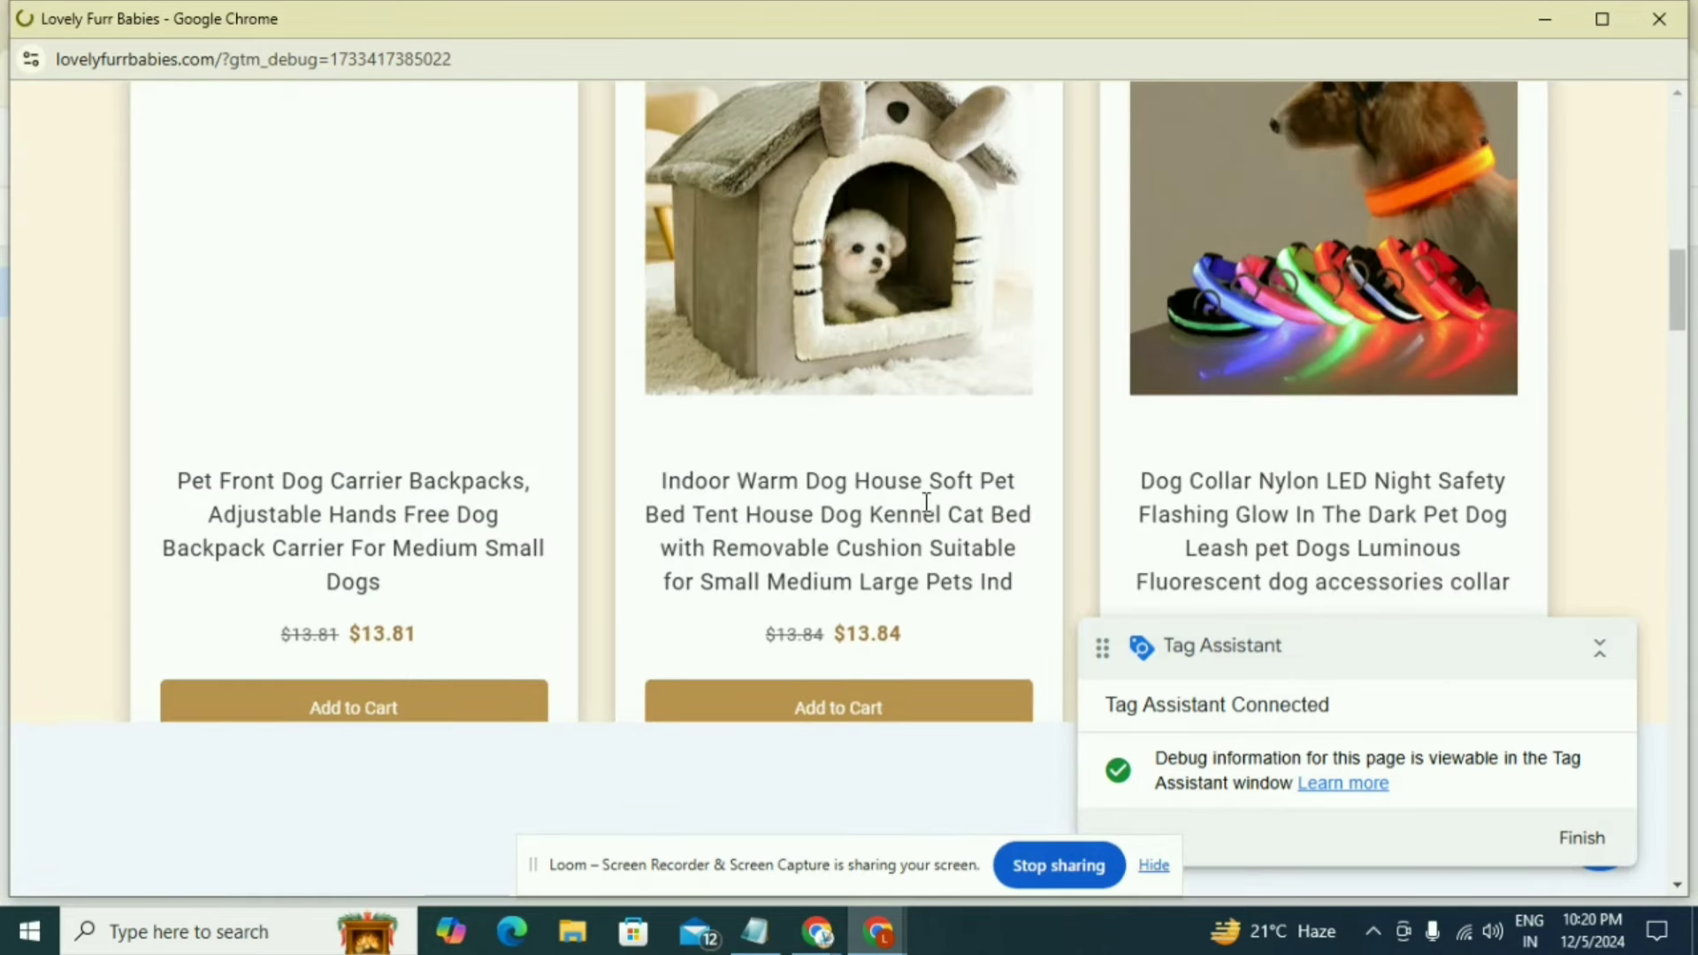
pyautogui.click(337, 495)
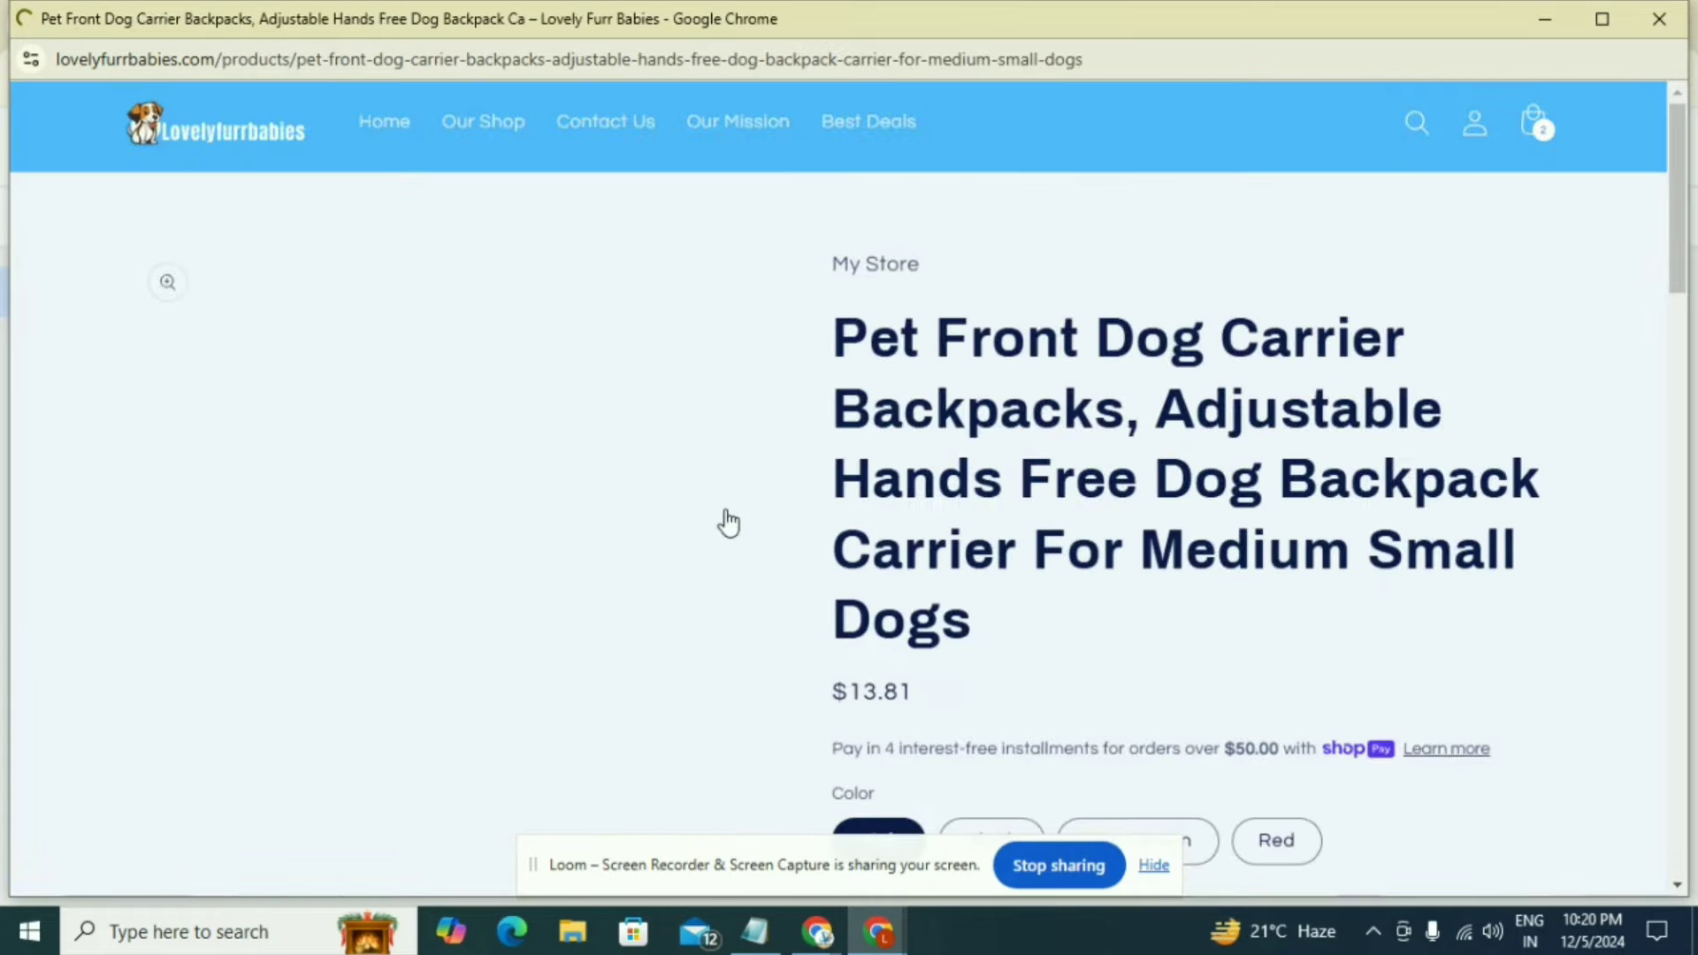
pyautogui.scroll(-5, 728, 522)
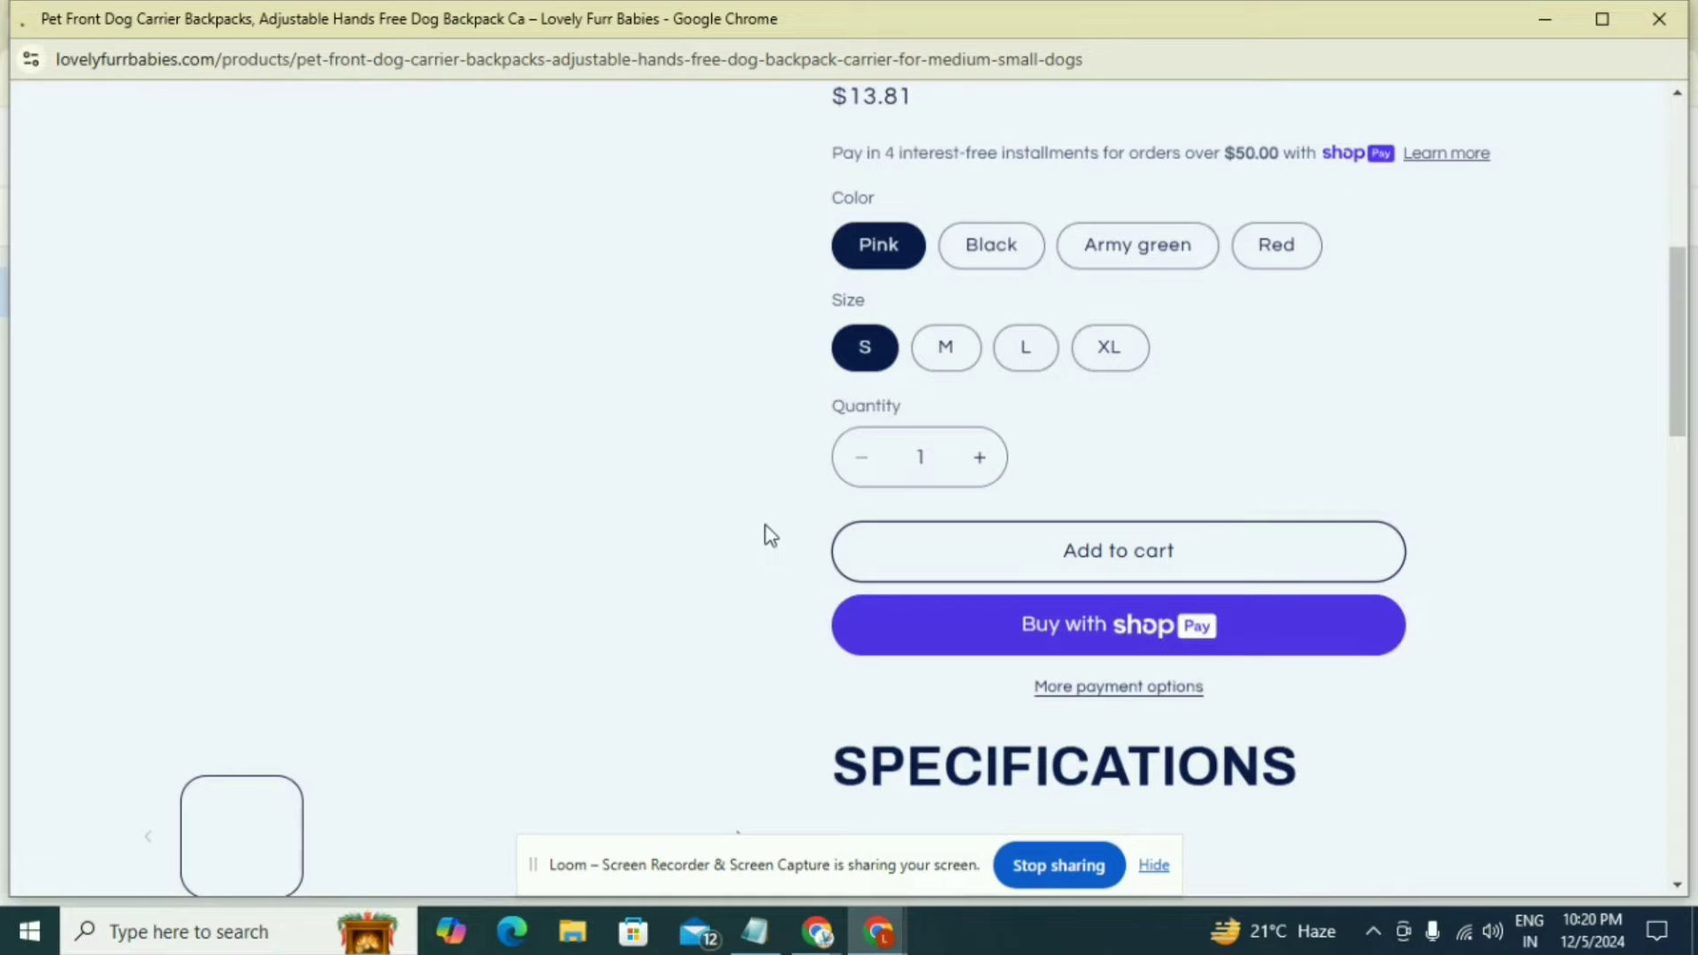
pyautogui.click(1147, 577)
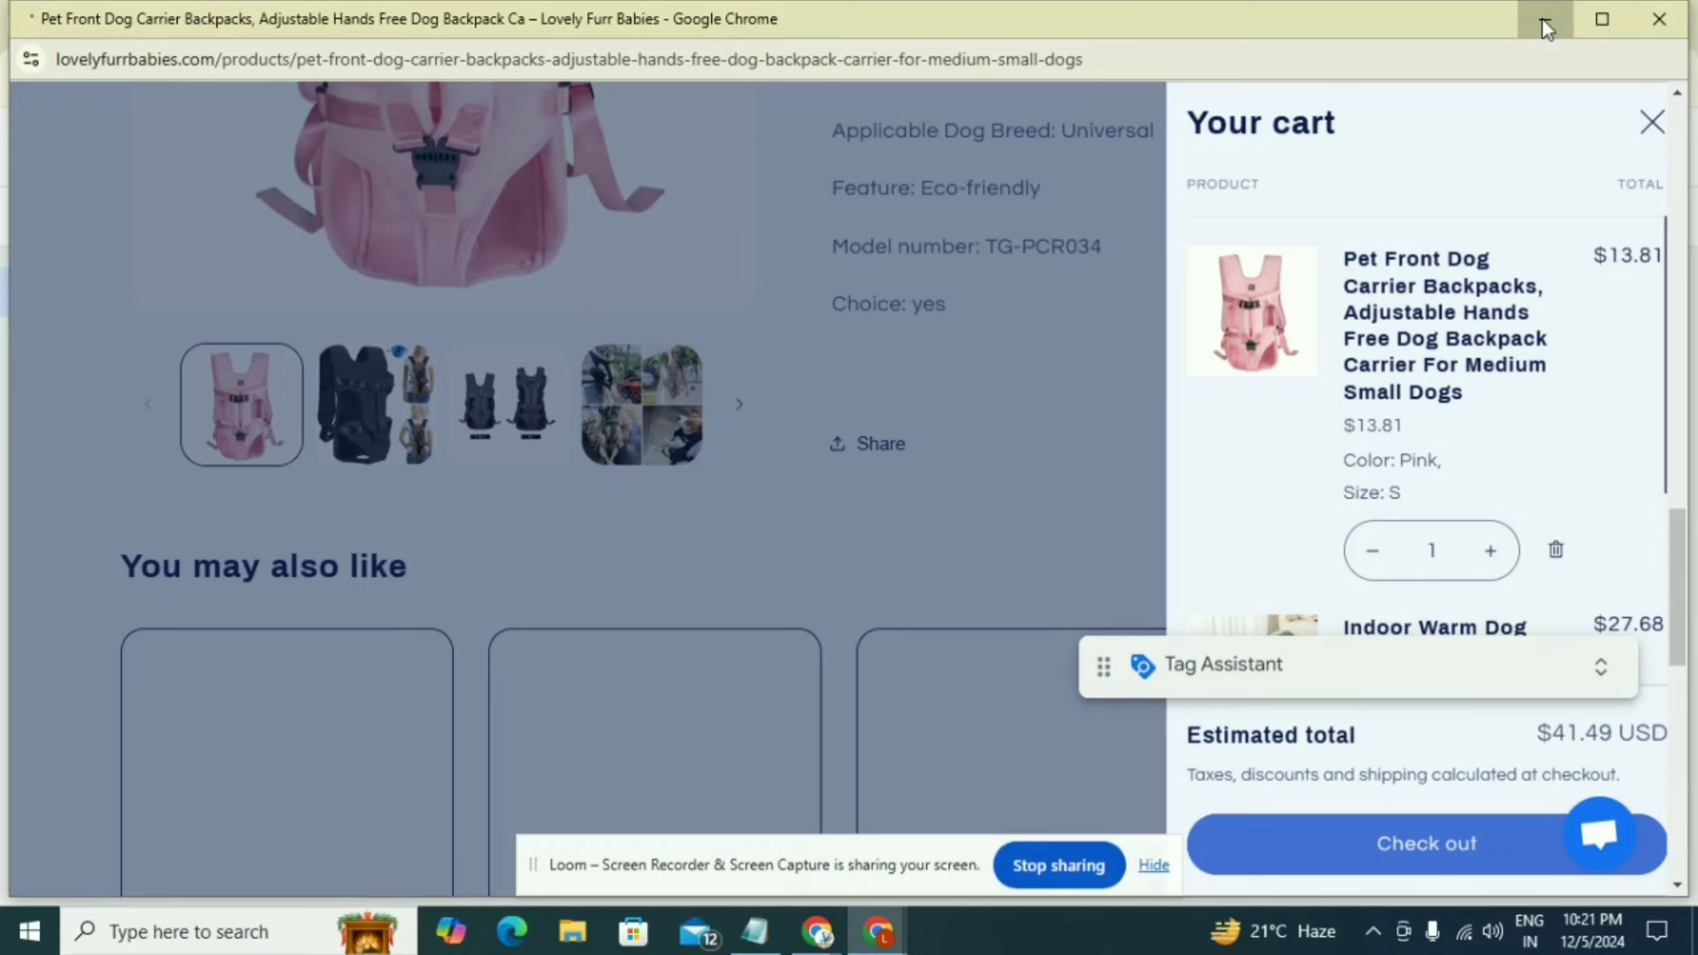
# Return to Tag Assistant, dismiss the connection notice and examine the tags fired on the Lovely Furr Babies page
pyautogui.click(1543, 21)
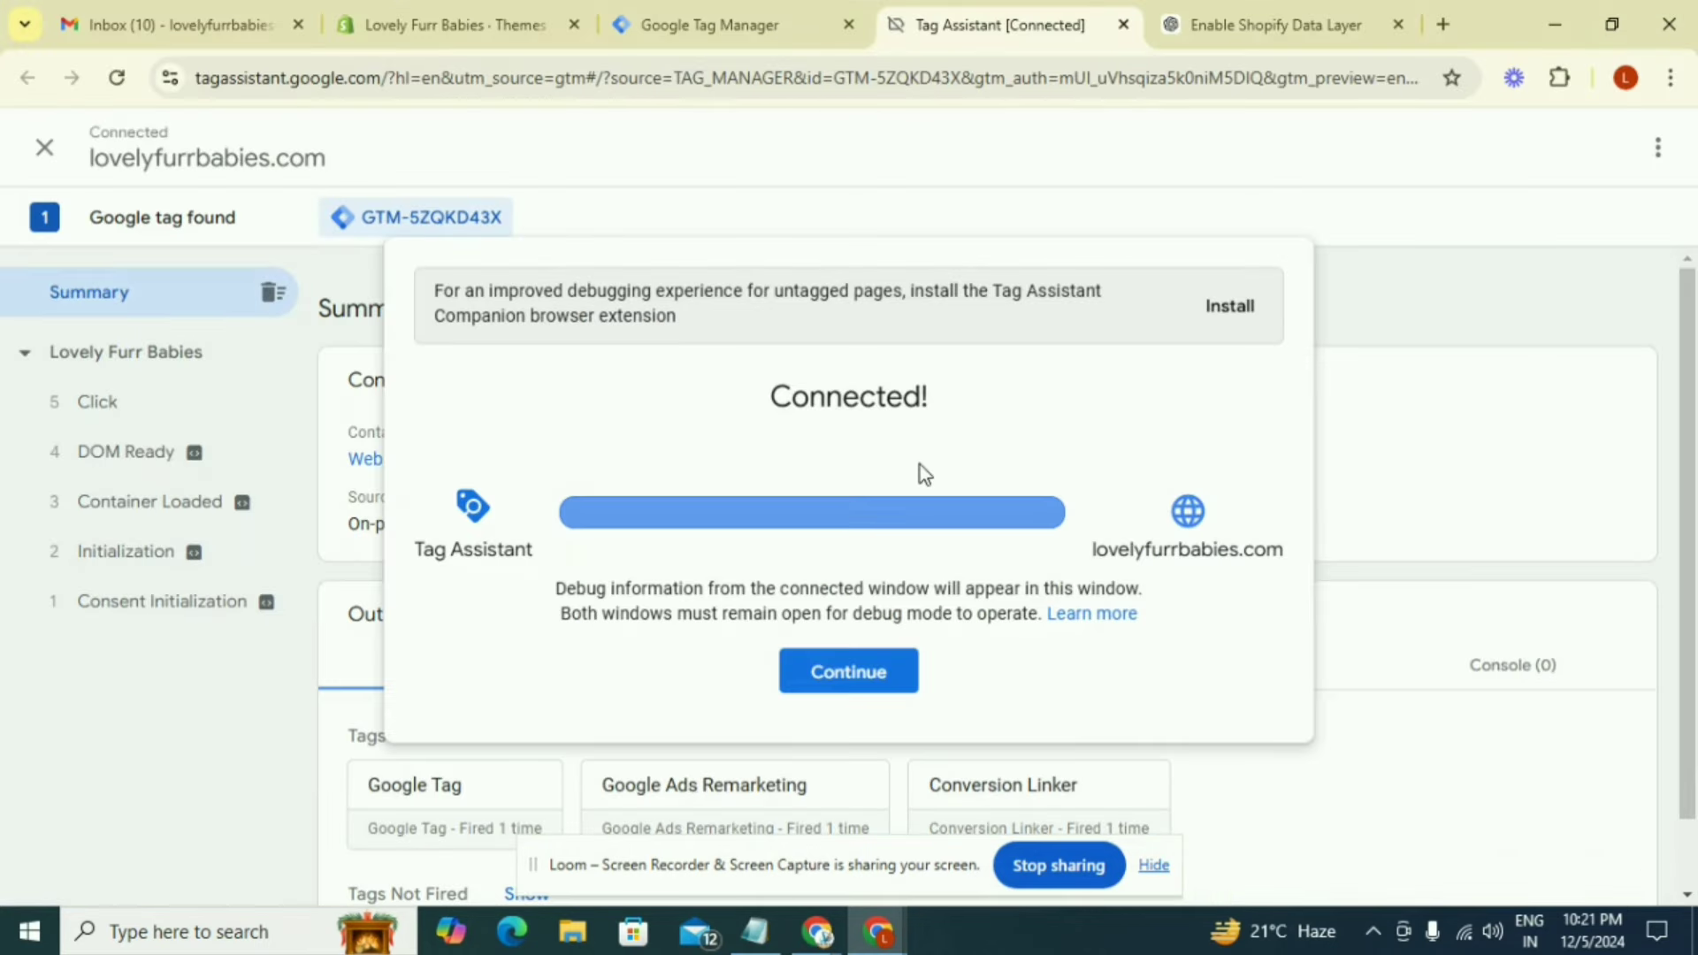
pyautogui.click(846, 678)
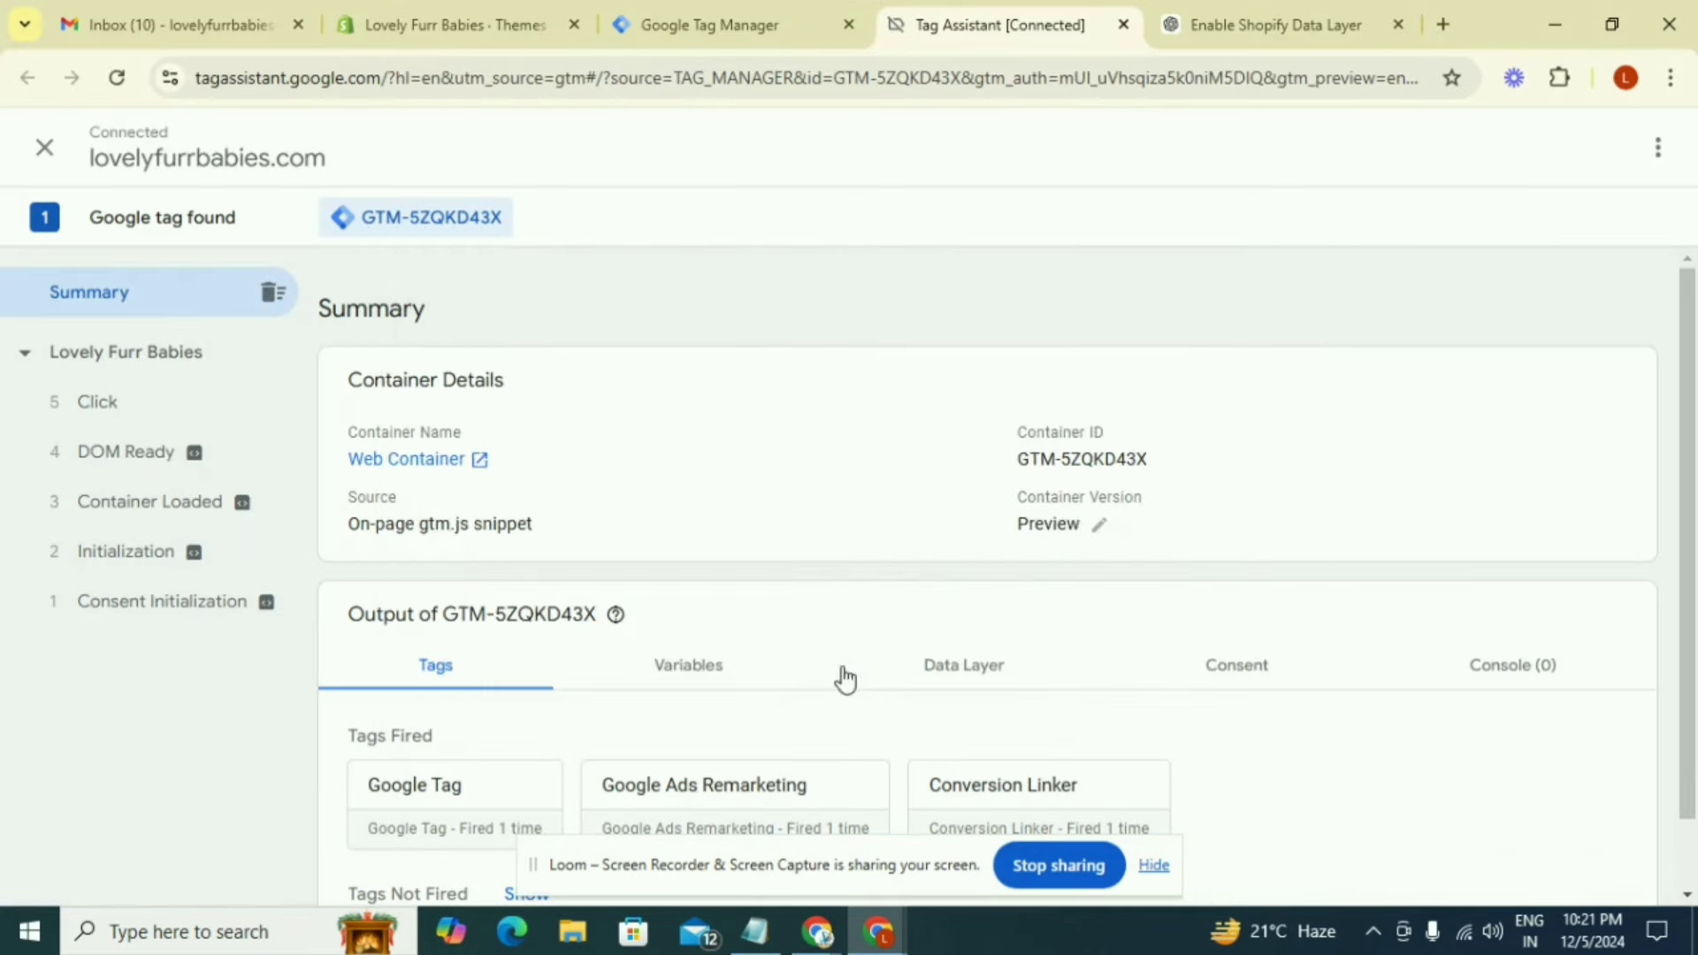
pyautogui.click(119, 367)
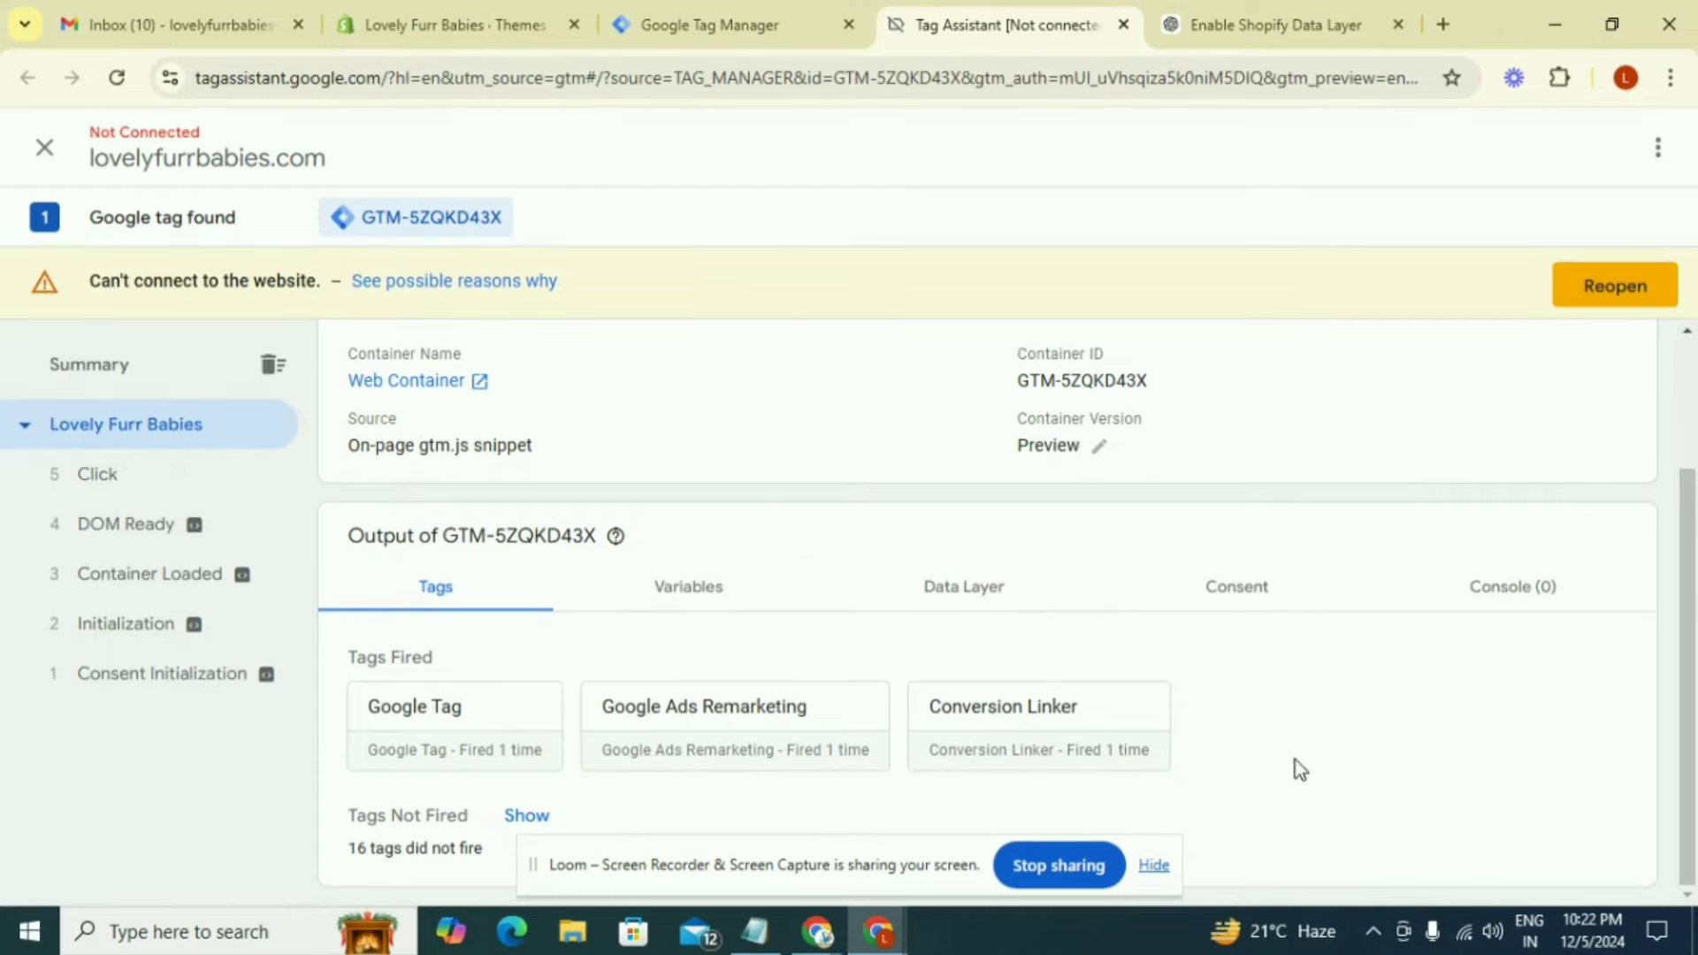